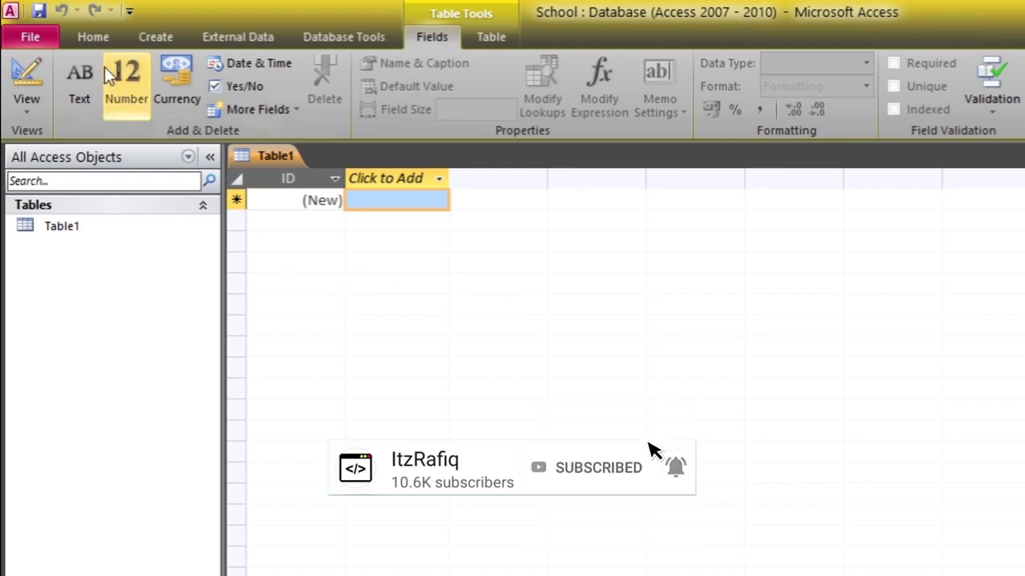
Switch the new table to Design view, saving it as 'Student' instead of Table1
{"action": "left_click", "coordinate": [91, 37]}
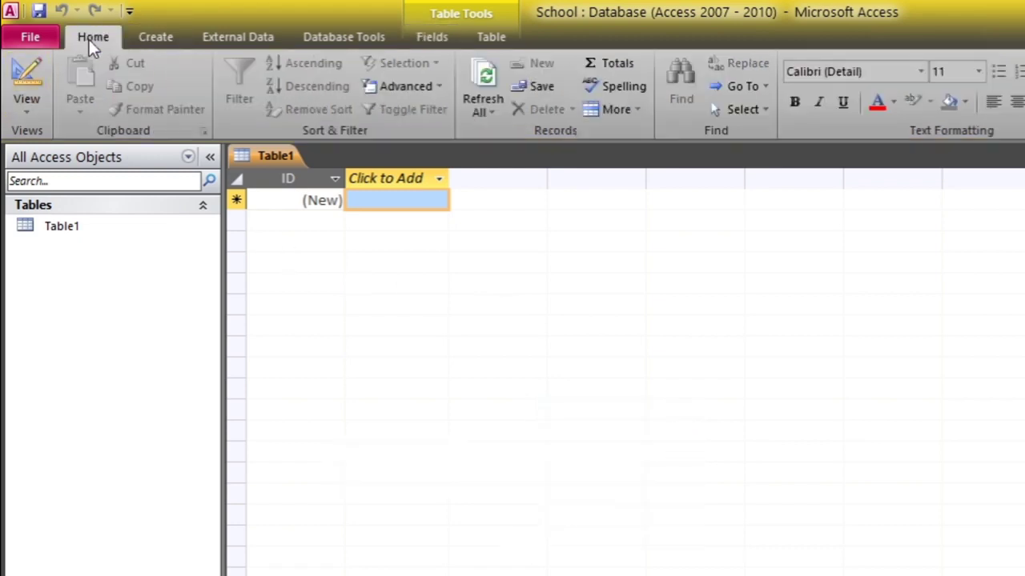
{"action": "left_click", "coordinate": [29, 109]}
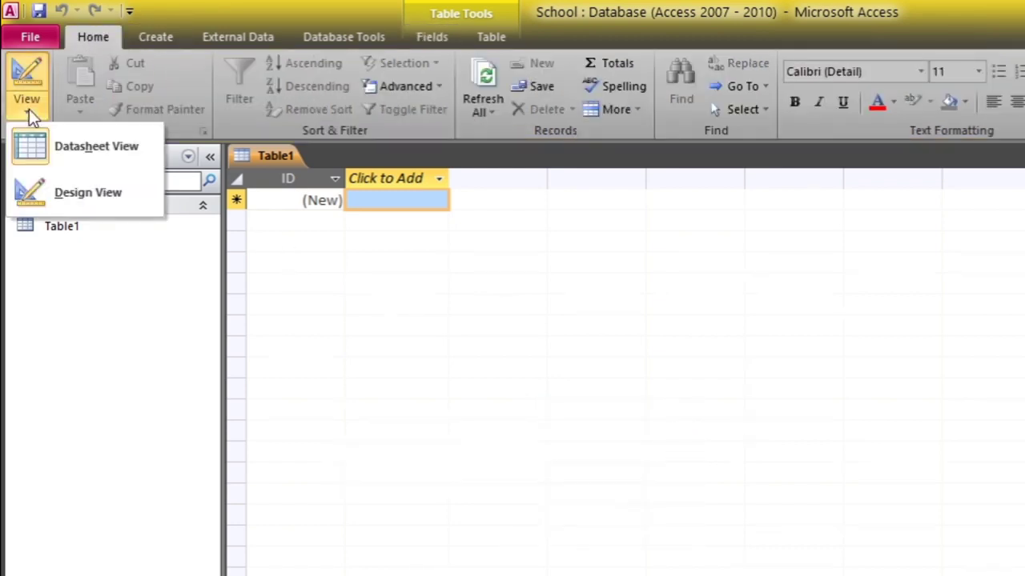
{"action": "left_click", "coordinate": [80, 197]}
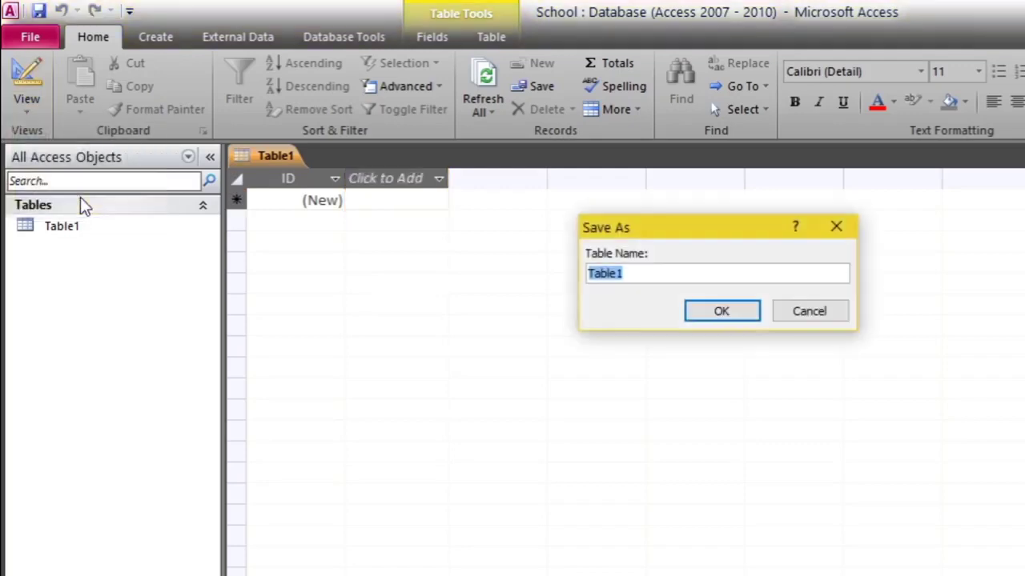
{"action": "left_click", "coordinate": [719, 274]}
{"action": "key", "text": "BackSpace"}
{"action": "key", "text": "BackSpace"}
{"action": "key", "text": "BackSpace"}
{"action": "key", "text": "BackSpace"}
{"action": "key", "text": "BackSpace"}
{"action": "key", "text": "BackSpace"}
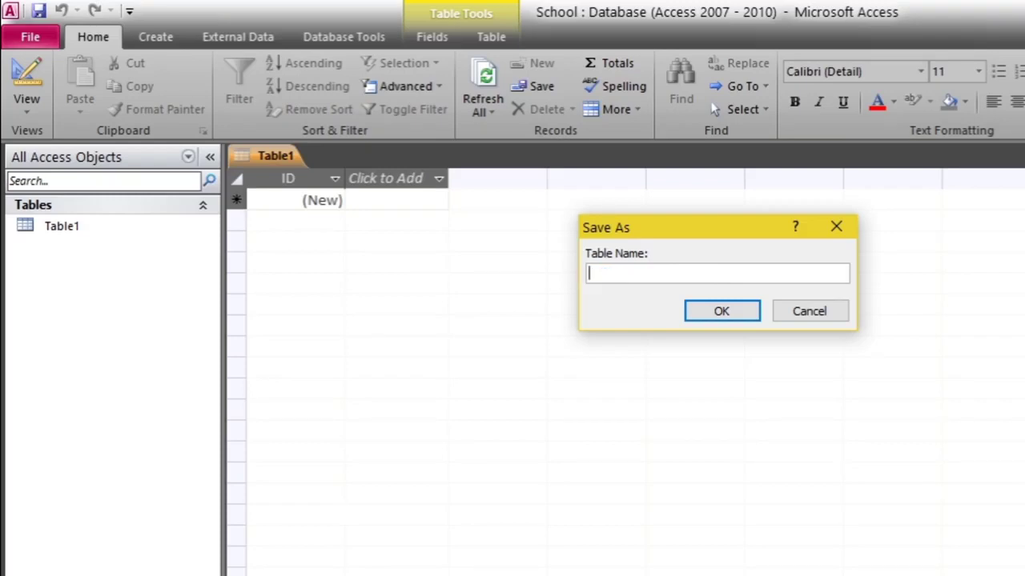
{"action": "type", "text": "Student"}
{"action": "left_click", "coordinate": [728, 317]}
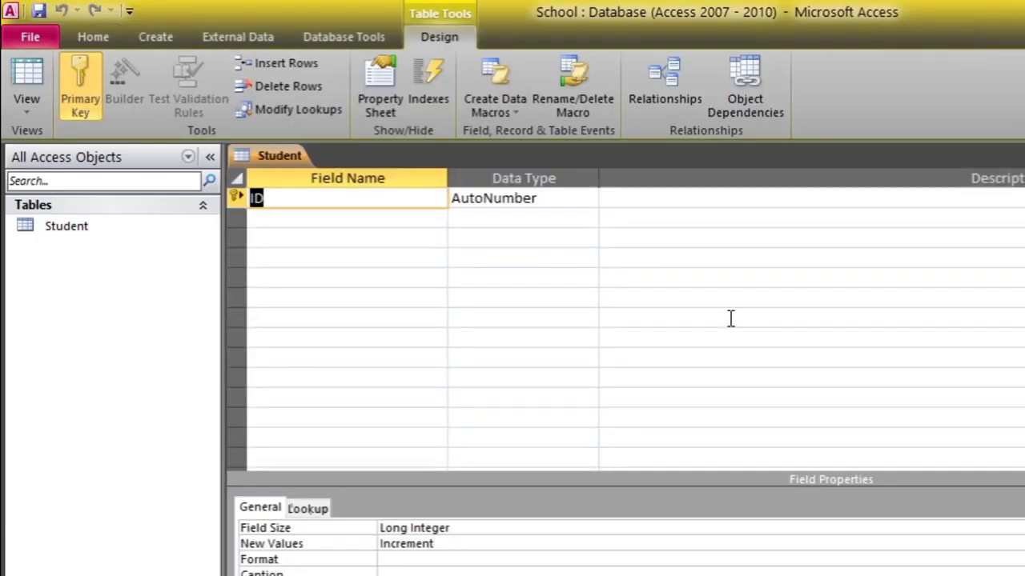
Rename the first field from ID to AdmNo
{"action": "left_click", "coordinate": [738, 197]}
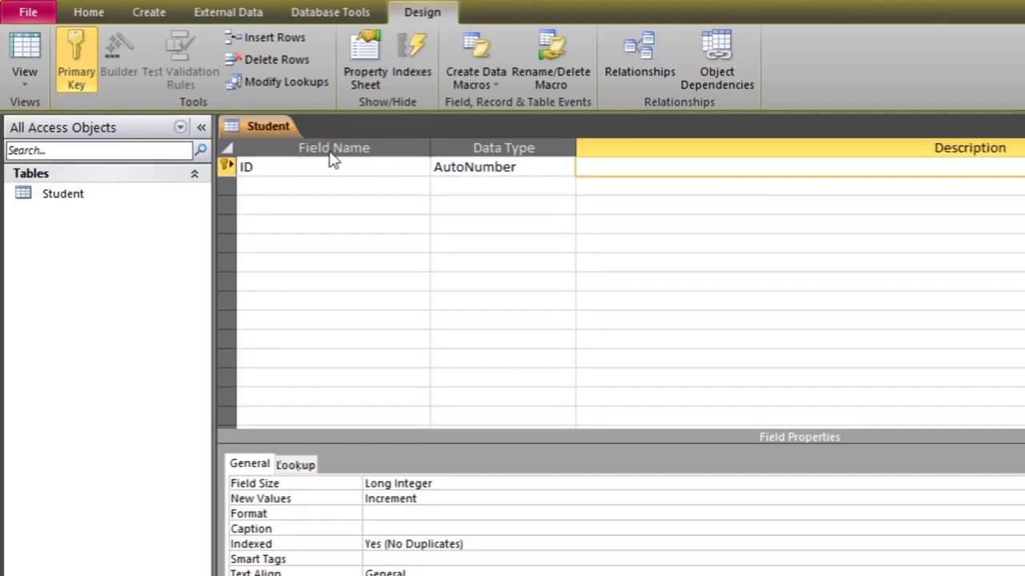
{"action": "left_click", "coordinate": [327, 165]}
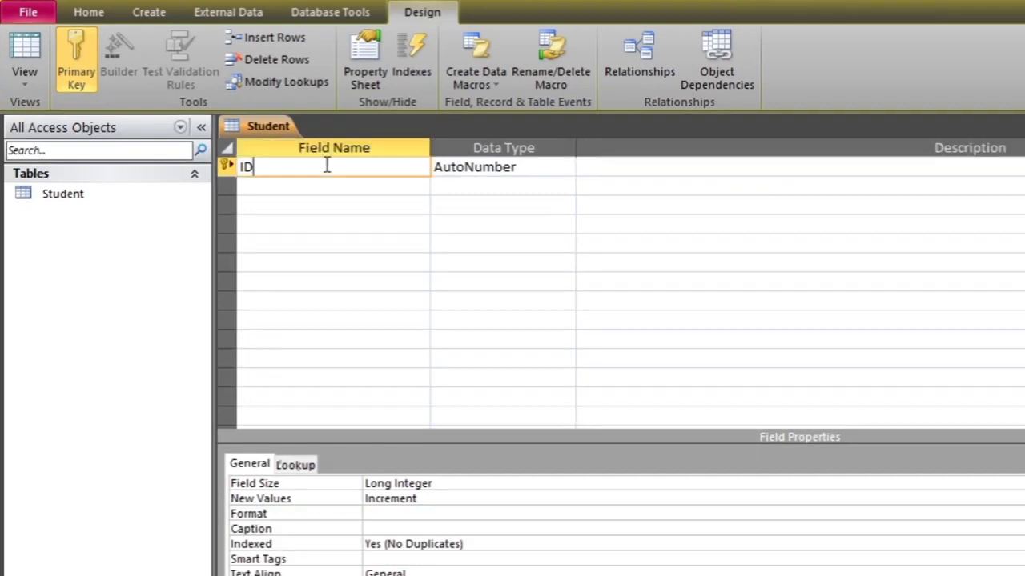
{"action": "key", "text": "BackSpace"}
{"action": "key", "text": "BackSpace"}
{"action": "type", "text": "AdmNo"}
{"action": "left_click", "coordinate": [313, 187]}
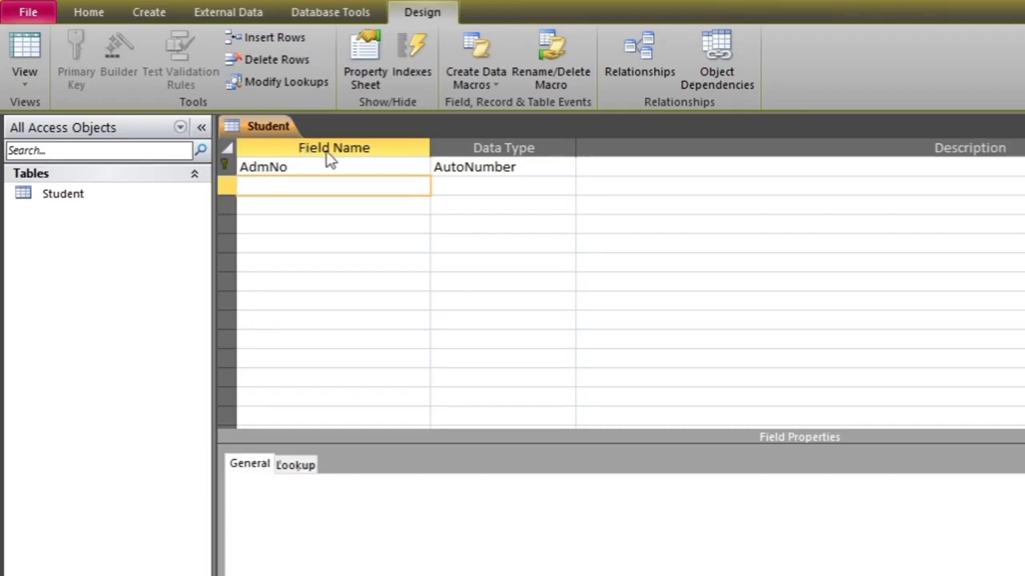
Change AdmNo's data type to Text and describe it as 'Admission no of student'
{"action": "left_click", "coordinate": [480, 166]}
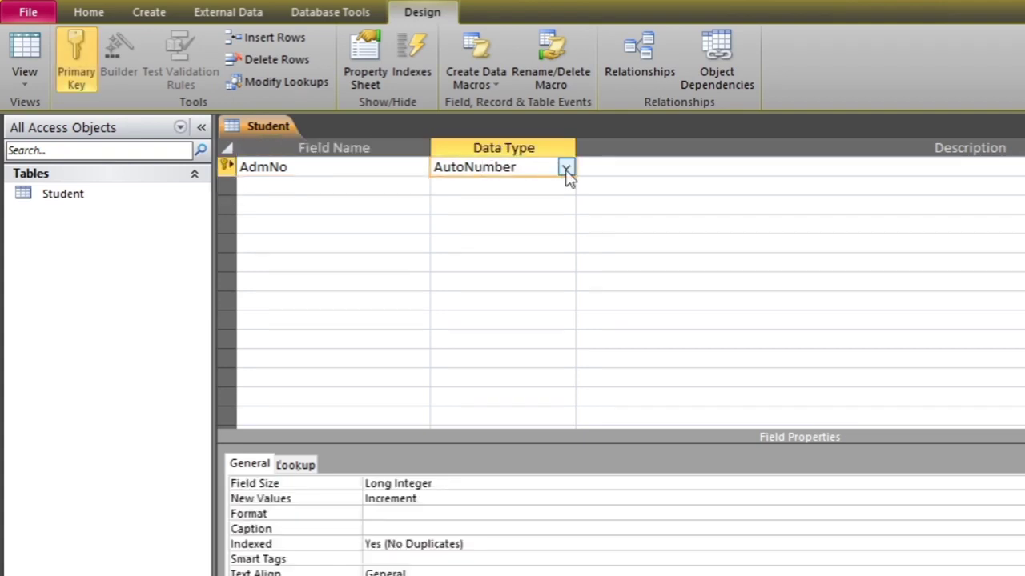
{"action": "left_click", "coordinate": [566, 169]}
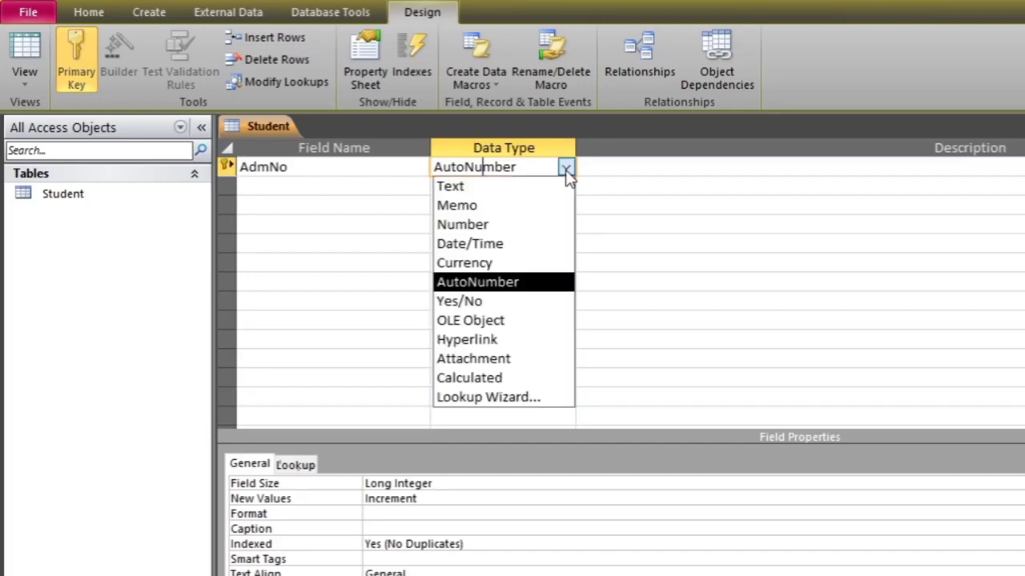
{"action": "left_click", "coordinate": [520, 190]}
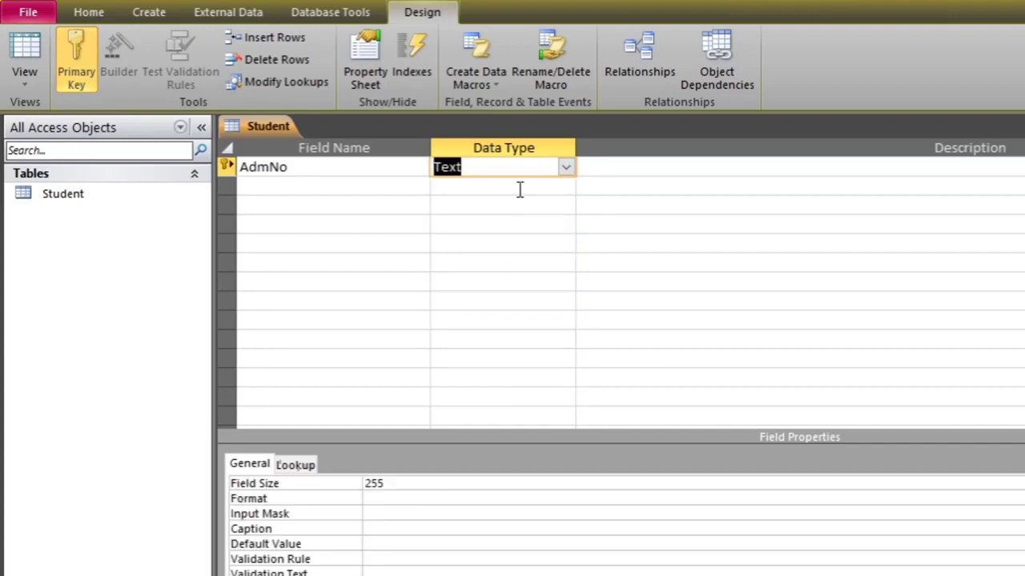
{"action": "left_click", "coordinate": [635, 172]}
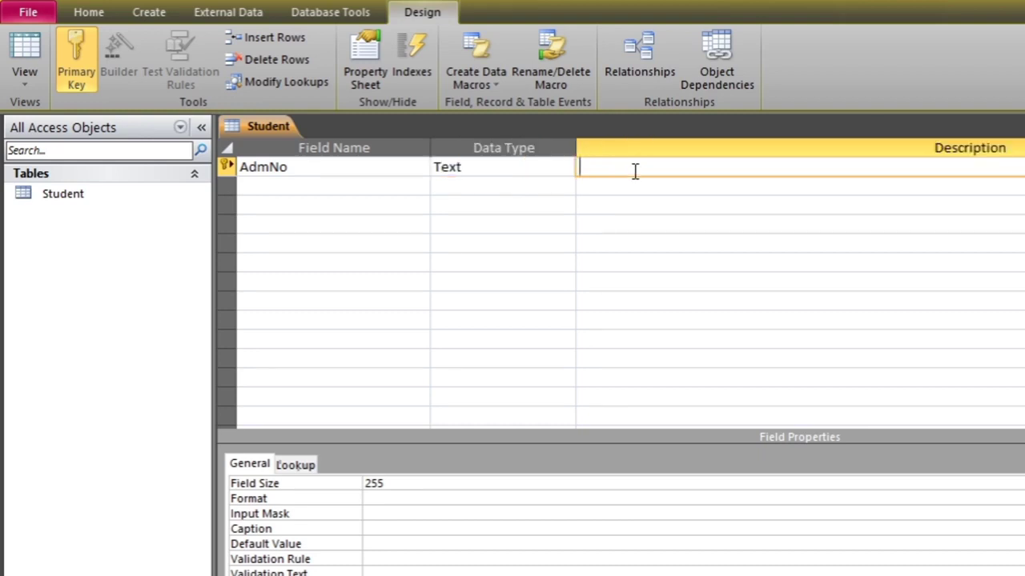
{"action": "type", "text": "Admission no of stude"}
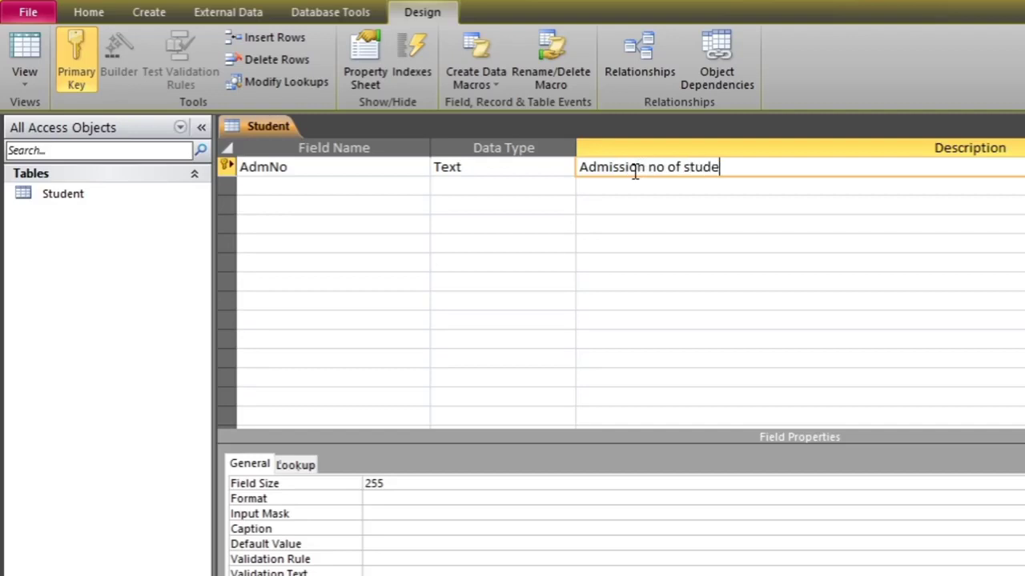
{"action": "type", "text": "nt"}
Set AdmNo's field size to 20 and its format to > for uppercase display
{"action": "left_click", "coordinate": [454, 482]}
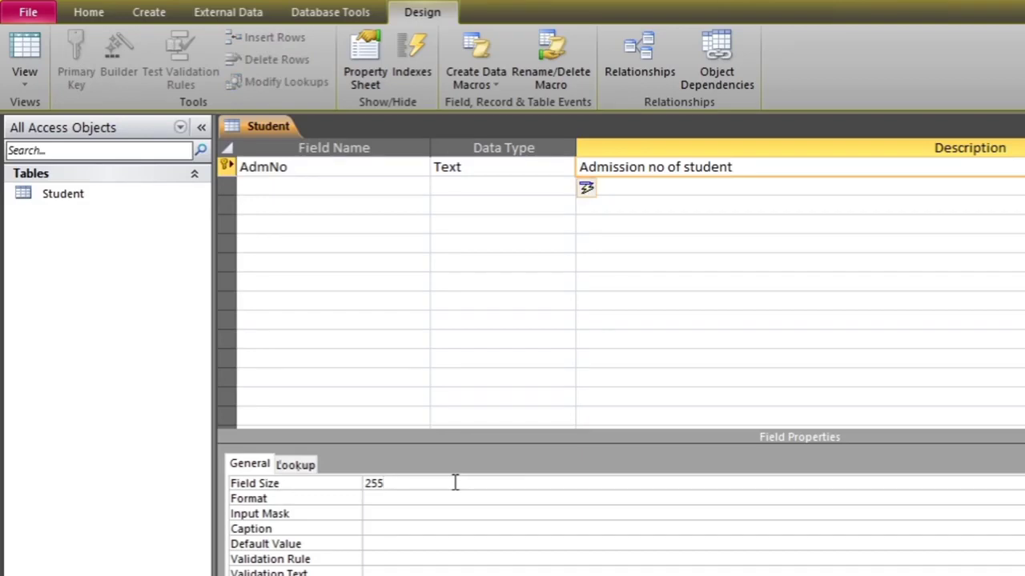
{"action": "key", "text": "BackSpace"}
{"action": "key", "text": "BackSpace"}
{"action": "key", "text": "BackSpace"}
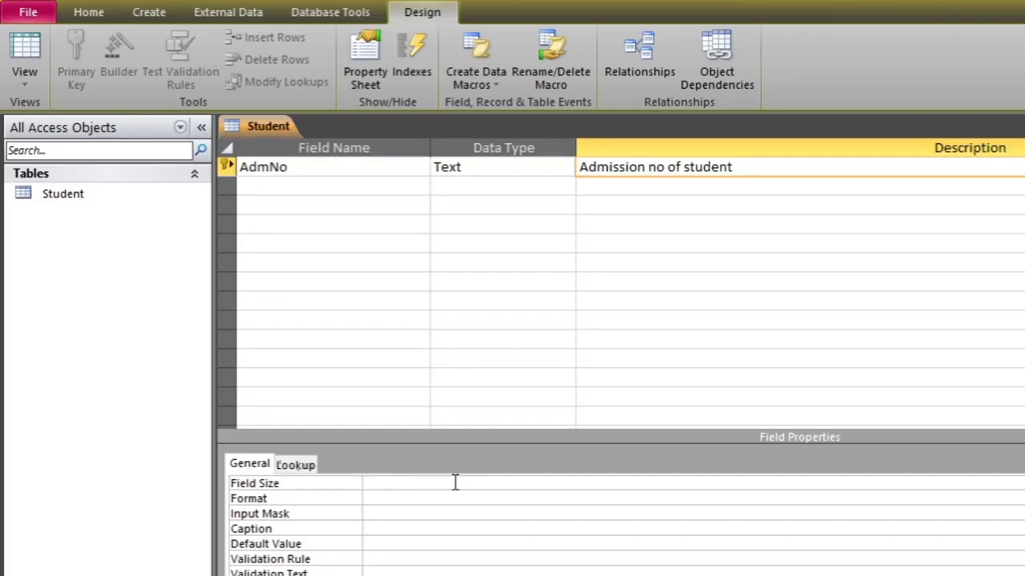
{"action": "type", "text": "20"}
{"action": "left_click", "coordinate": [454, 503]}
{"action": "type", "text": ">"}
Give AdmNo the caption 'Admission No' and the default value 'ad10'
{"action": "left_click", "coordinate": [418, 526]}
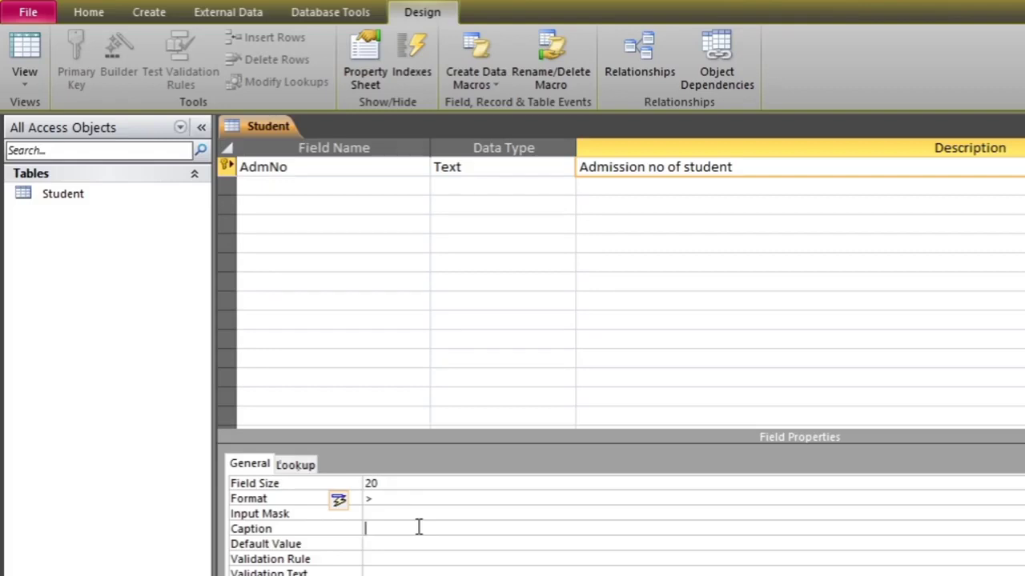
{"action": "type", "text": "Admission"}
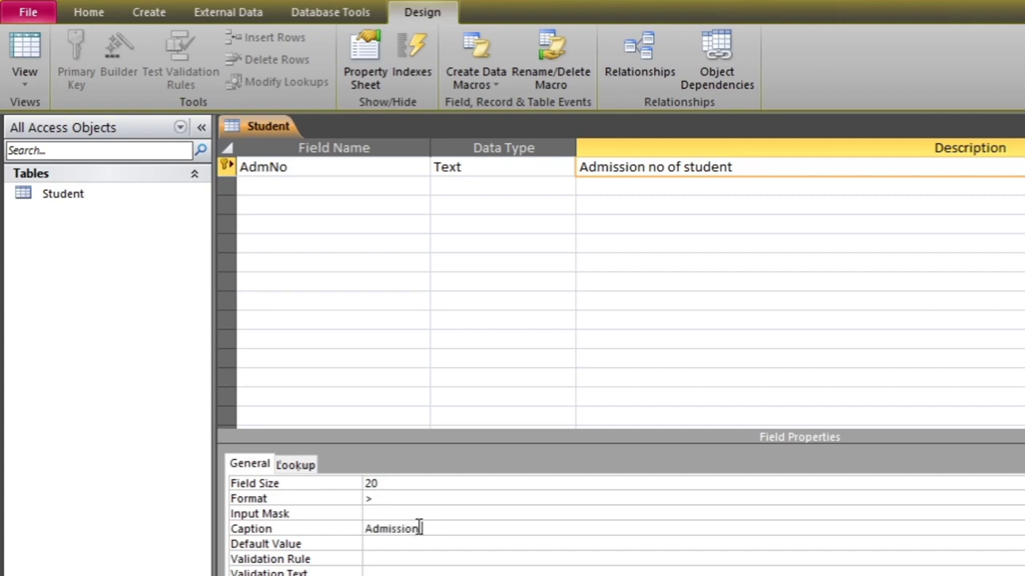
{"action": "type", "text": " No"}
{"action": "left_click", "coordinate": [414, 544]}
{"action": "type", "text": "ad10"}
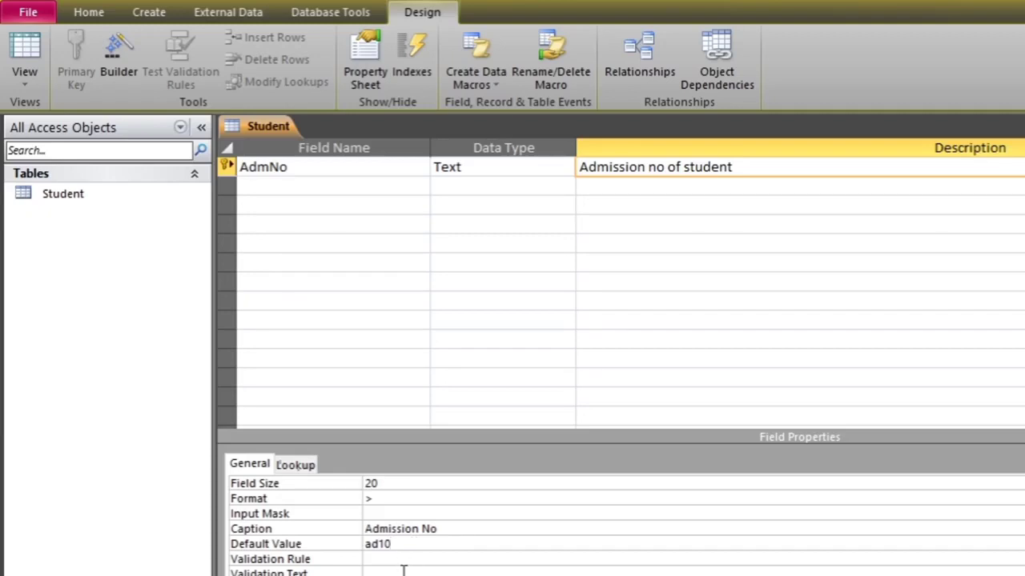
{"action": "left_click", "coordinate": [406, 574]}
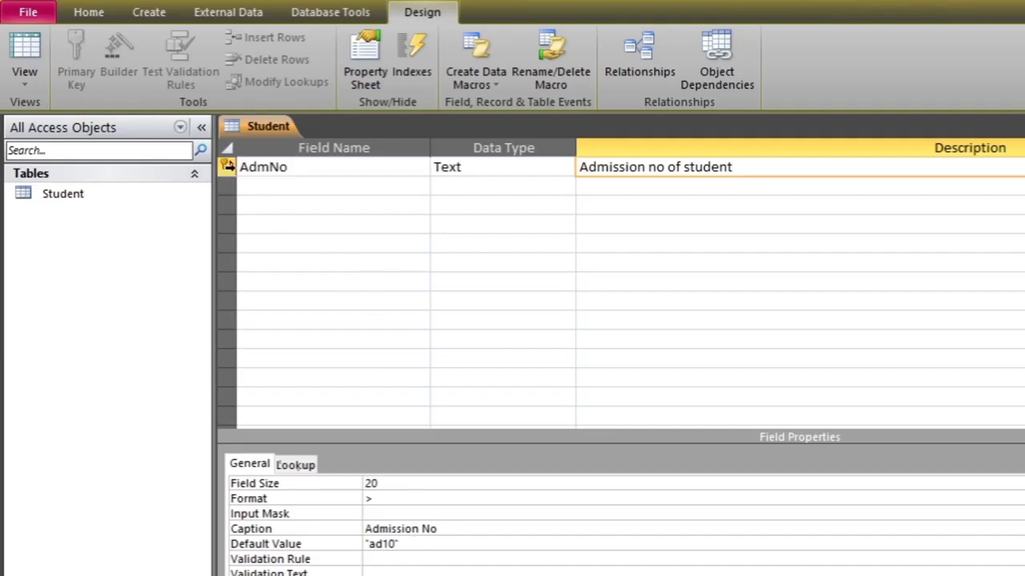
{"action": "left_click", "coordinate": [226, 168]}
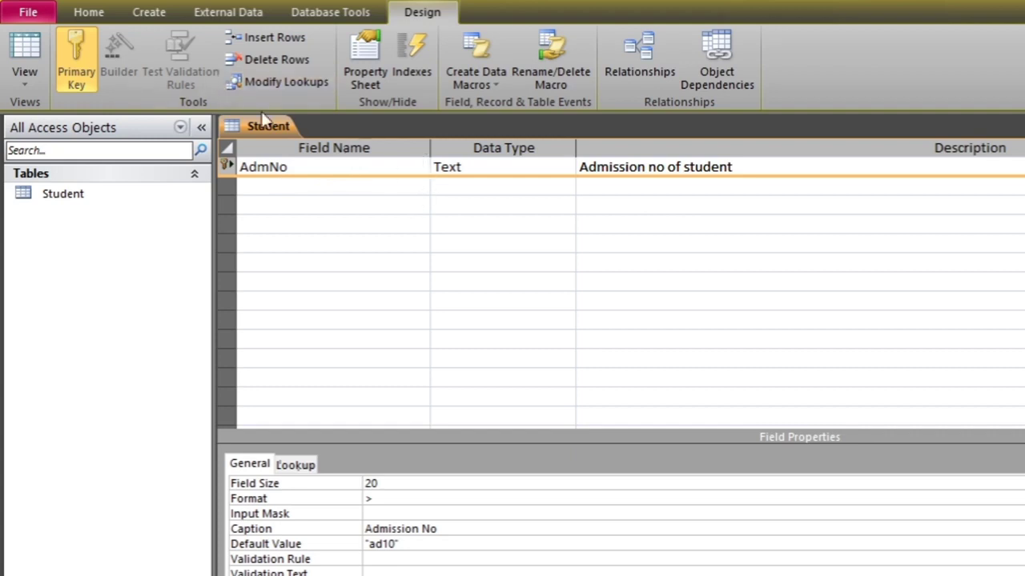
{"action": "left_click", "coordinate": [88, 79]}
{"action": "left_click", "coordinate": [78, 35]}
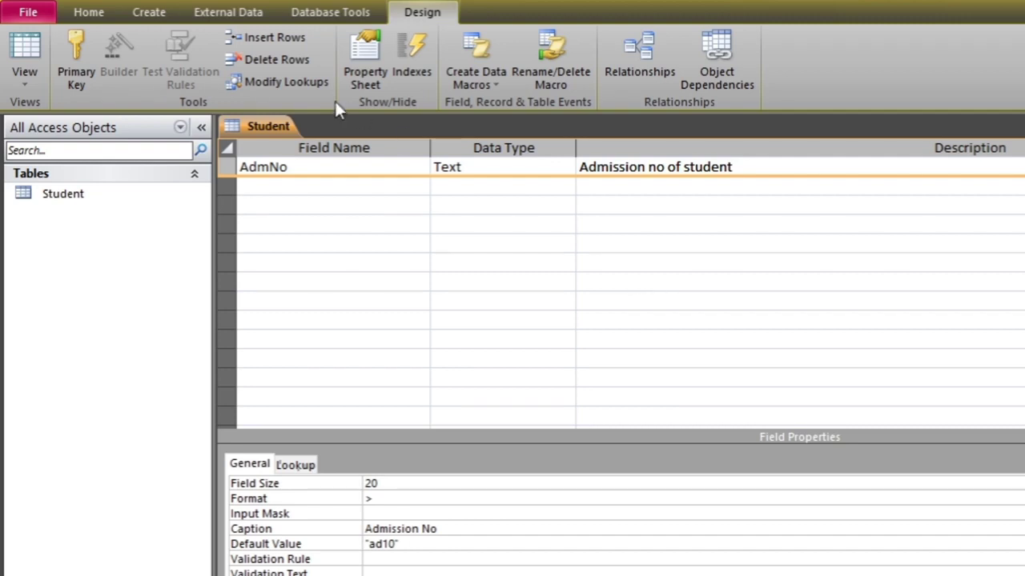
{"action": "left_click", "coordinate": [79, 45]}
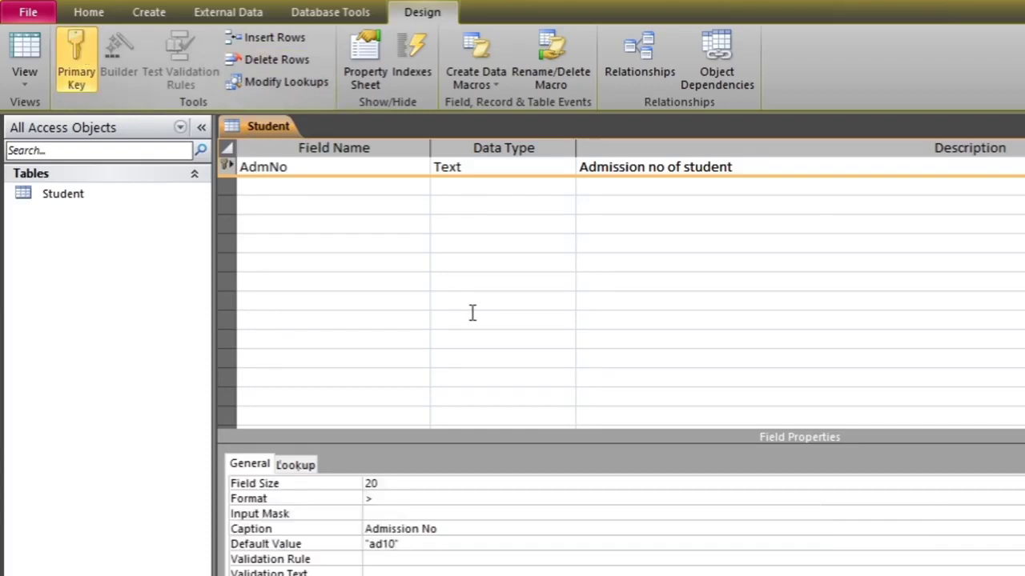
{"action": "left_click", "coordinate": [486, 333]}
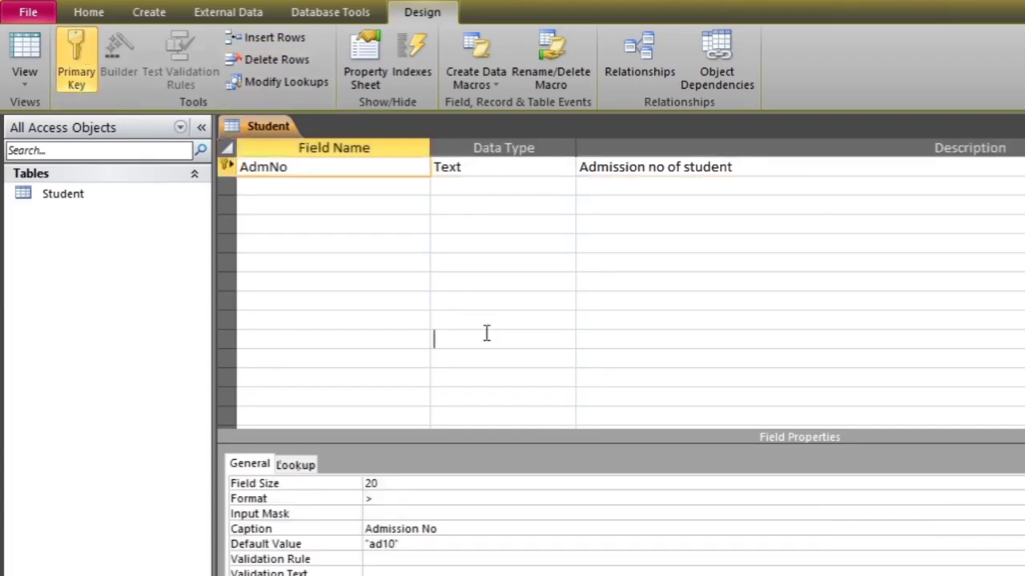
{"action": "left_click", "coordinate": [228, 165]}
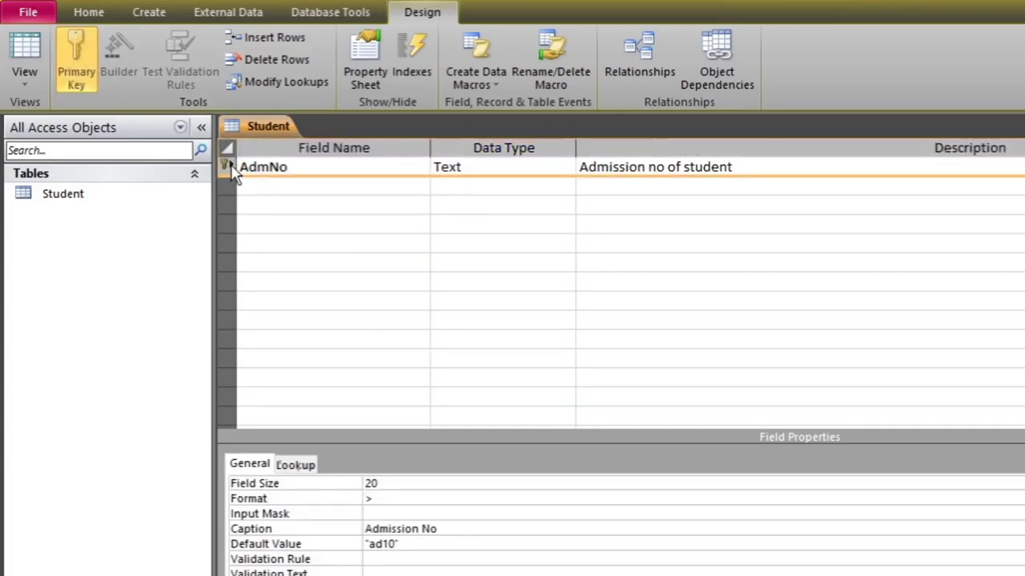
{"action": "right_click", "coordinate": [230, 166]}
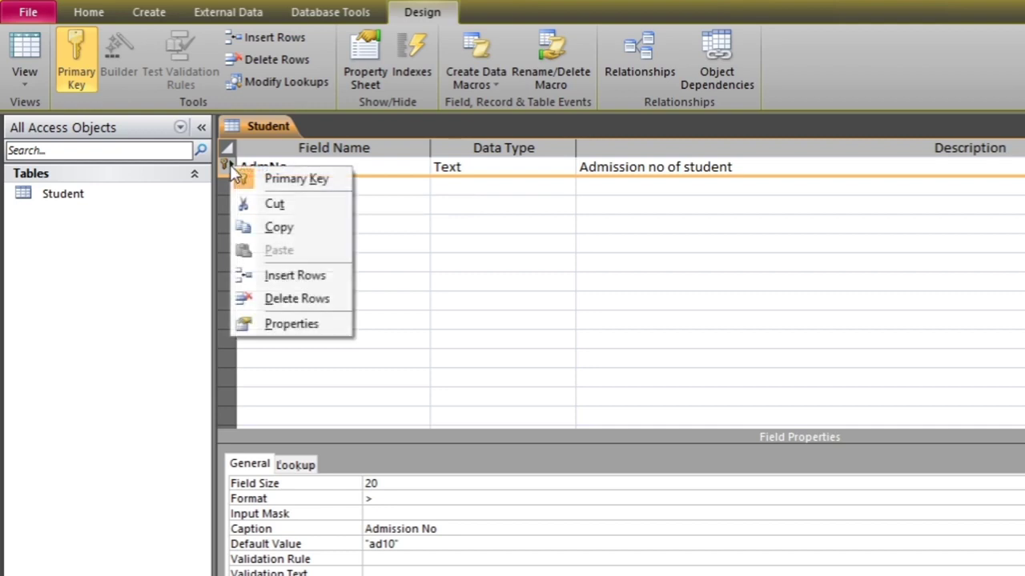
{"action": "left_click", "coordinate": [296, 179]}
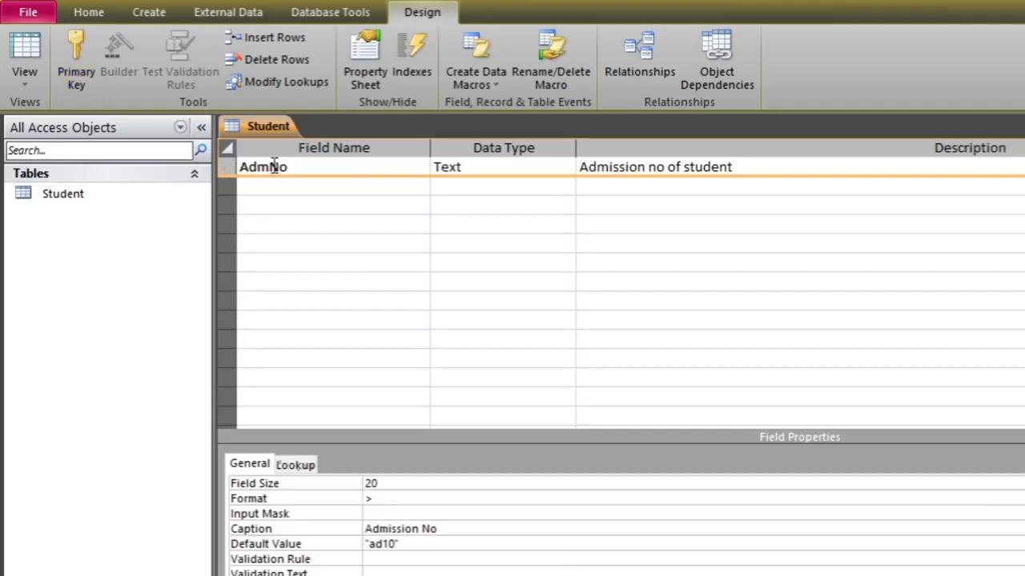
{"action": "right_click", "coordinate": [274, 166]}
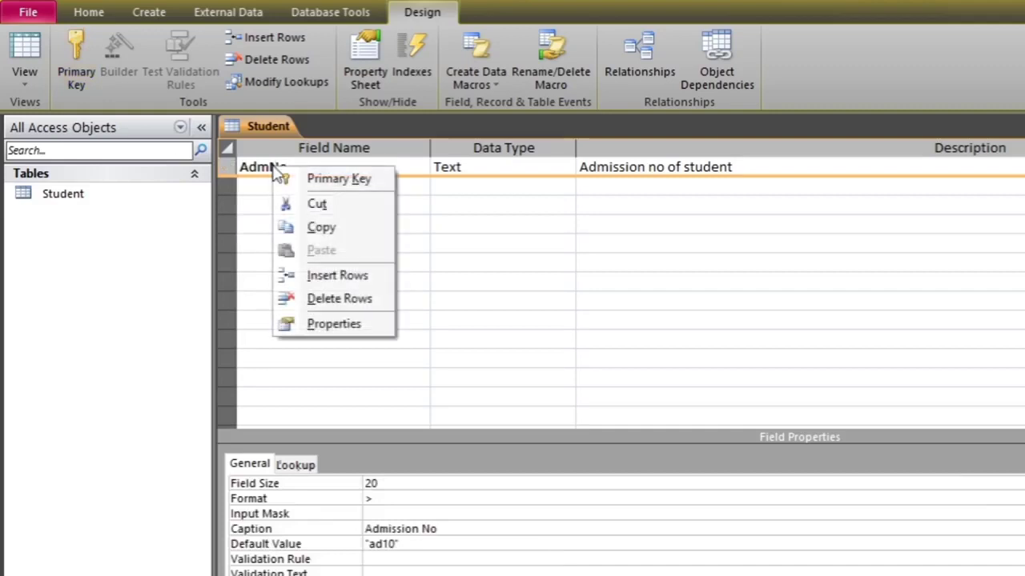
{"action": "left_click", "coordinate": [322, 184]}
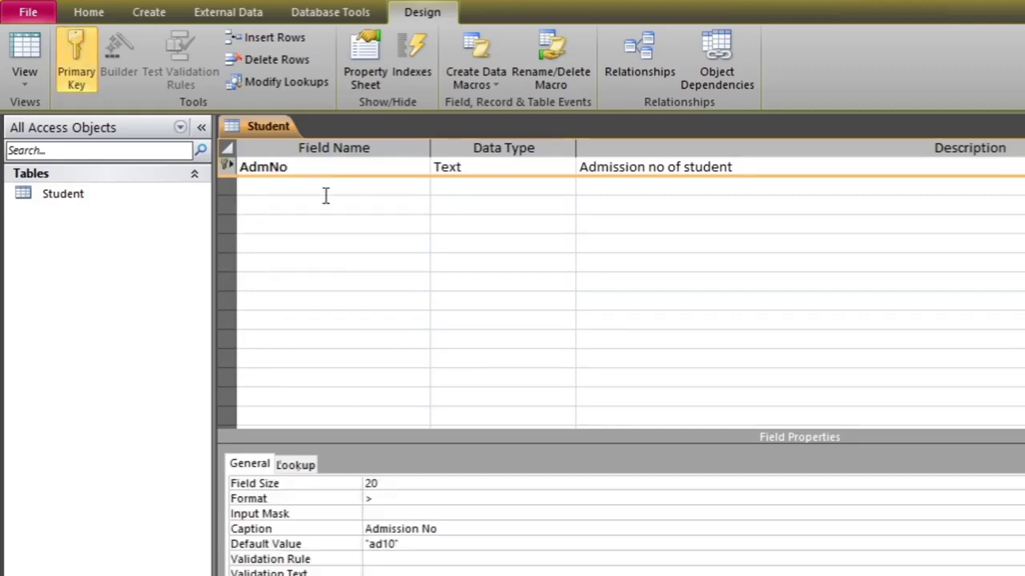
{"action": "left_click", "coordinate": [315, 241]}
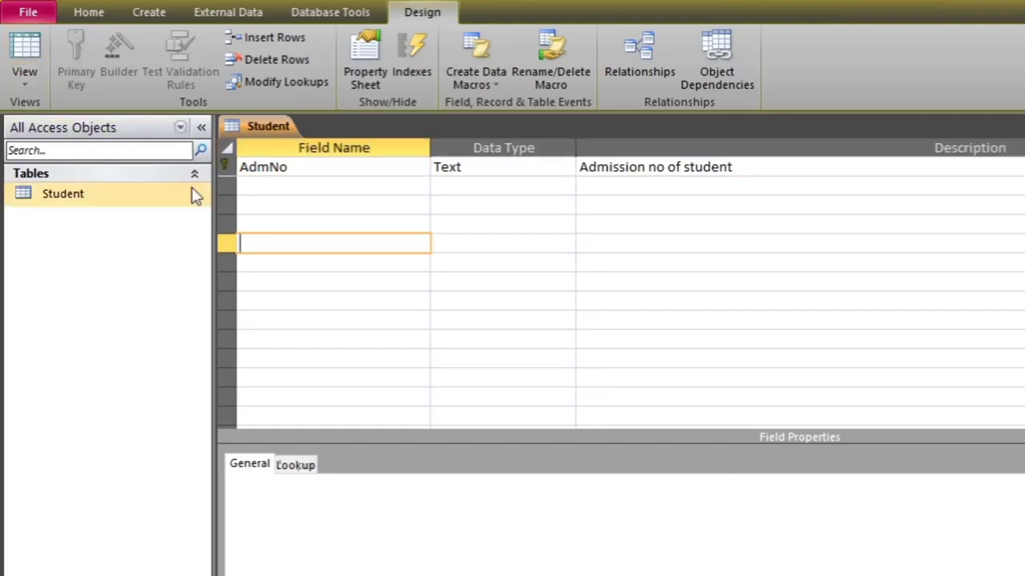
Save the table, switch to Datasheet view and enter ad1001 as the first admission number
{"action": "left_click", "coordinate": [26, 86]}
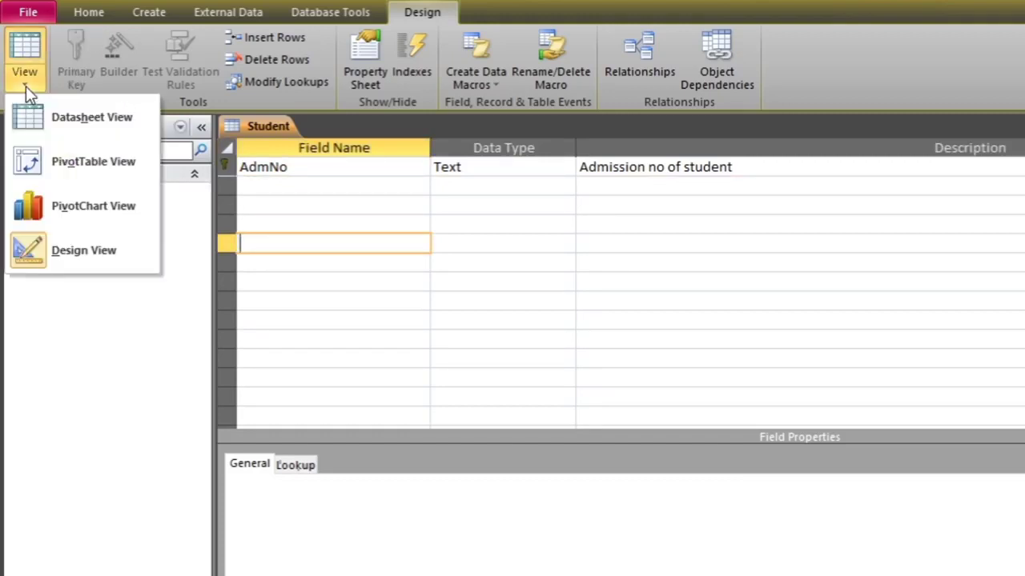
{"action": "left_click", "coordinate": [100, 122]}
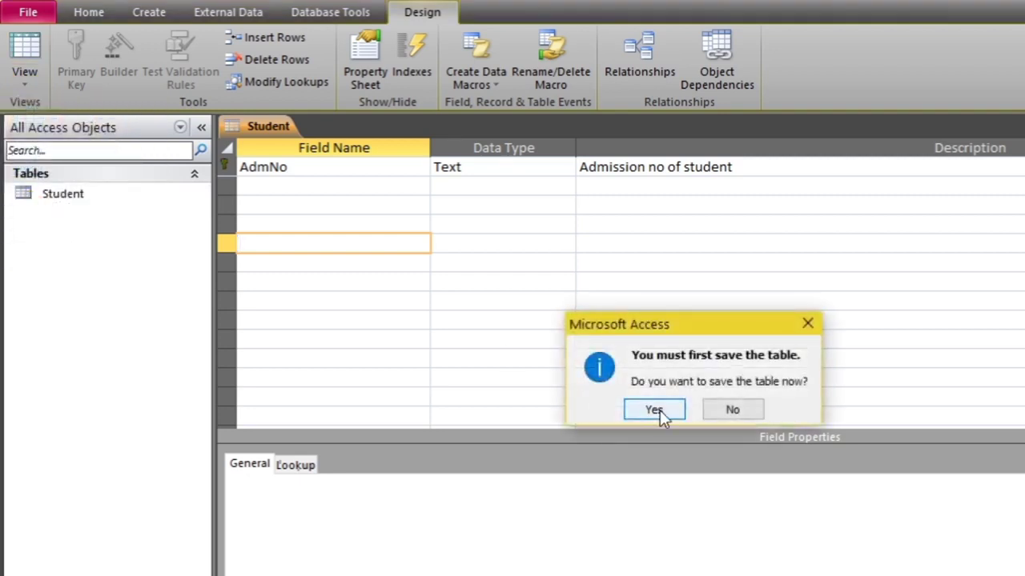
{"action": "left_click", "coordinate": [654, 410]}
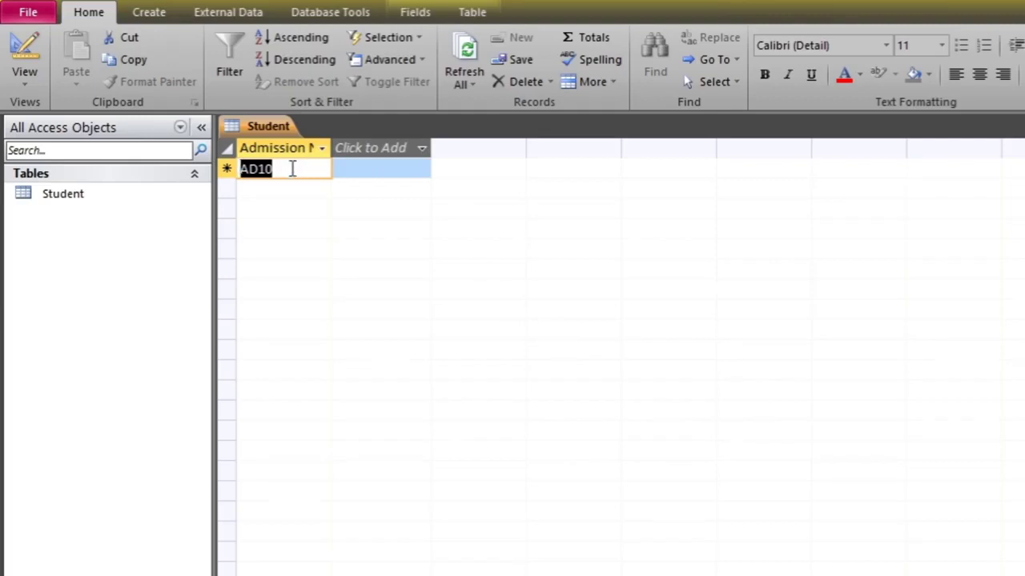
{"action": "type", "text": "ad10"}
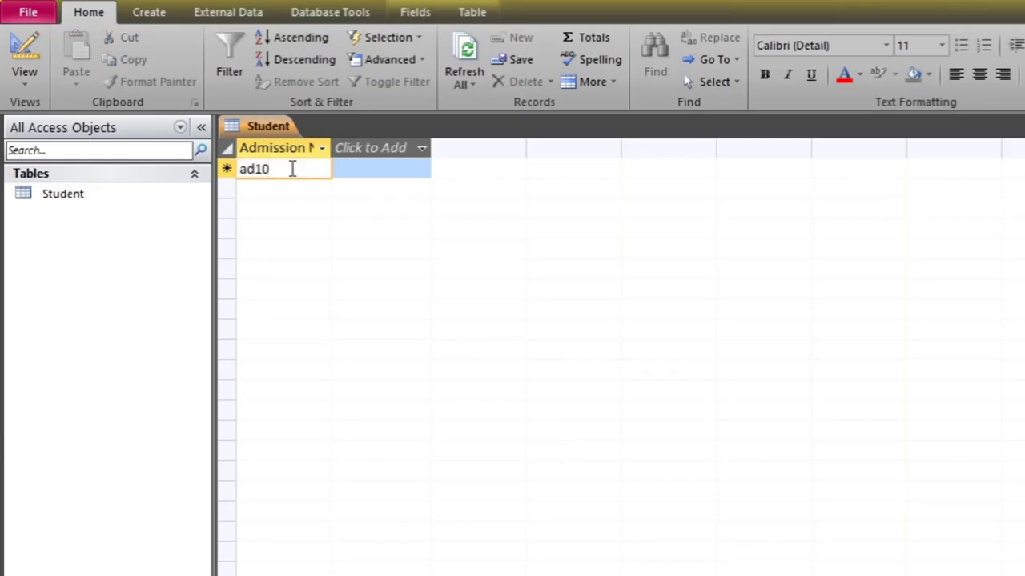
{"action": "type", "text": "01"}
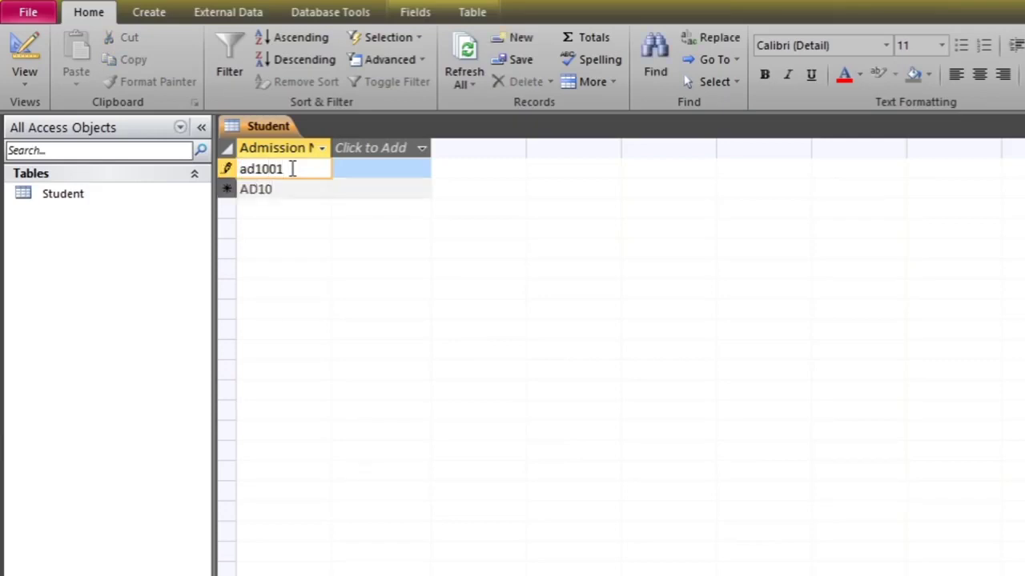
{"action": "key", "text": "Return"}
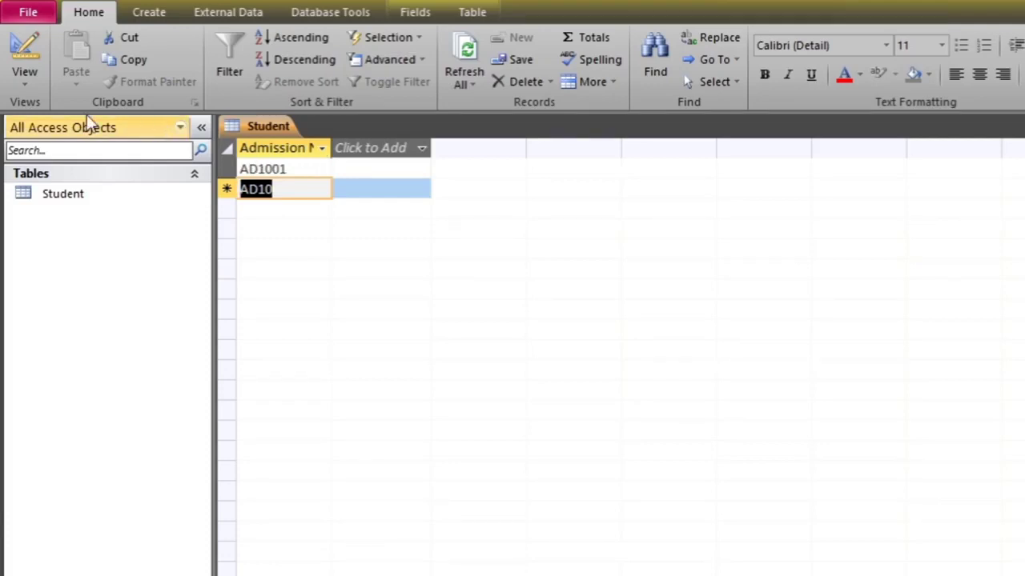
In Design view, add a Text field named Name, accepting the reserved-word warning
{"action": "left_click", "coordinate": [23, 80]}
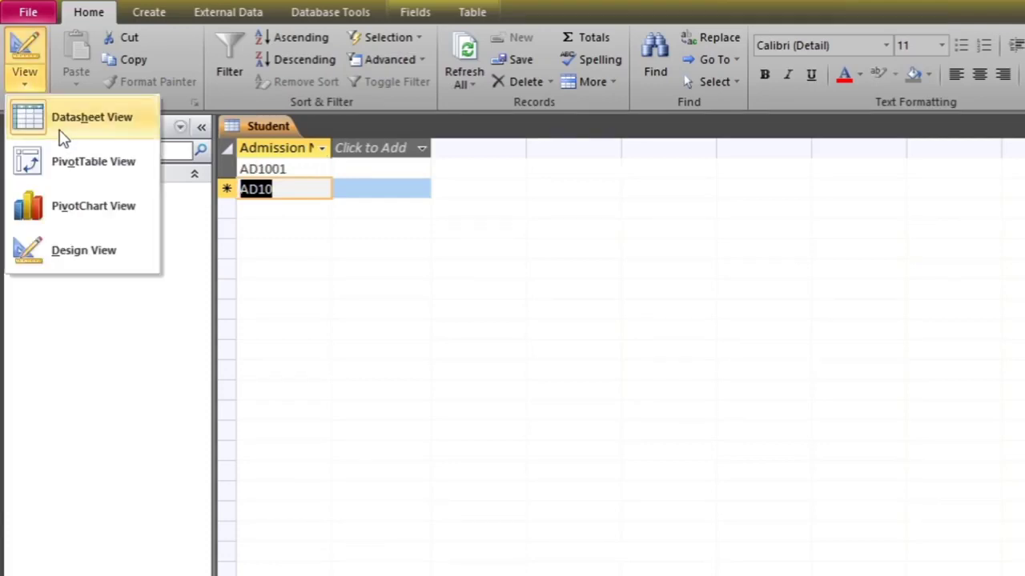
{"action": "left_click", "coordinate": [88, 251]}
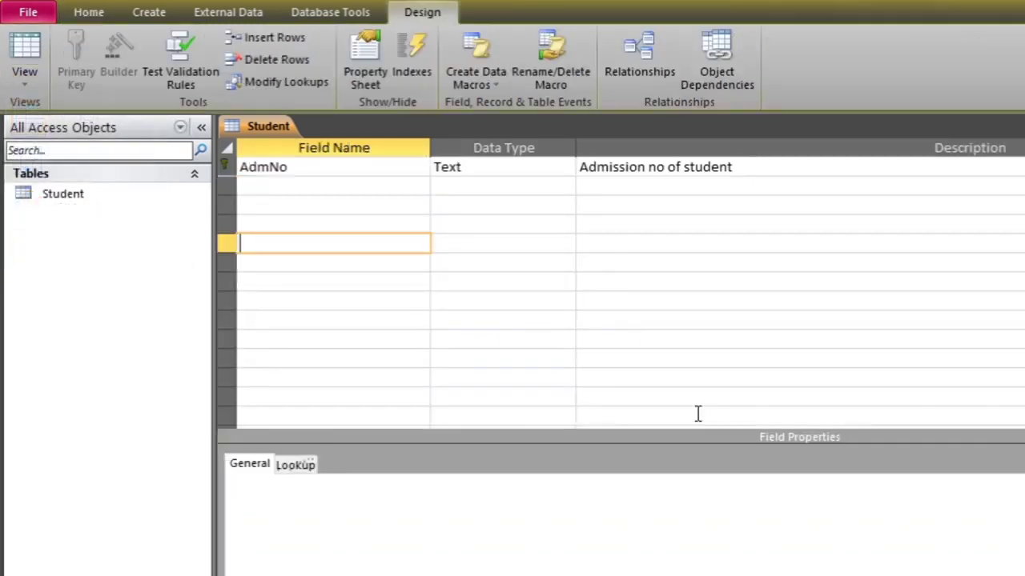
{"action": "left_click", "coordinate": [347, 185]}
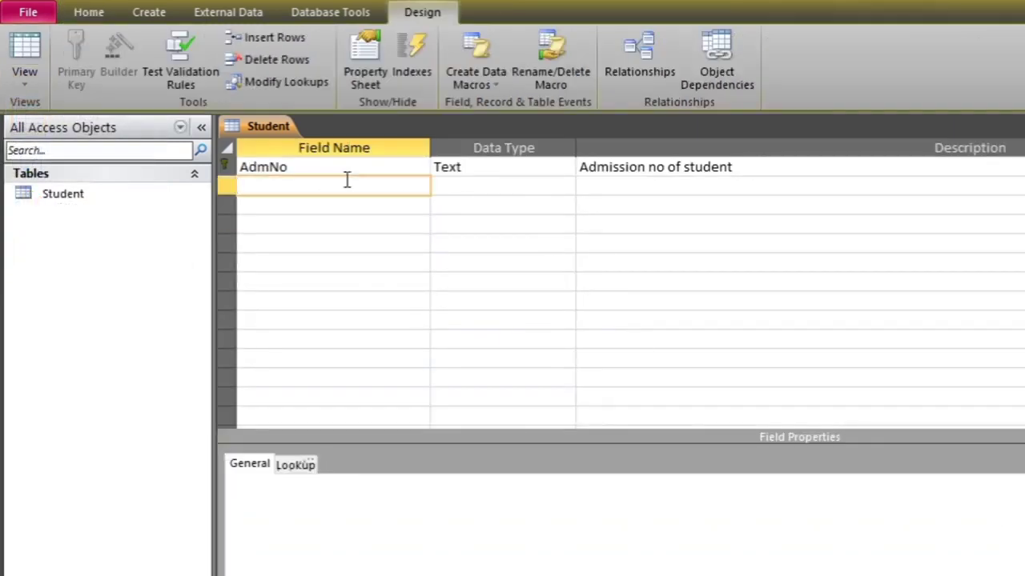
{"action": "type", "text": "Name"}
{"action": "left_click", "coordinate": [340, 218]}
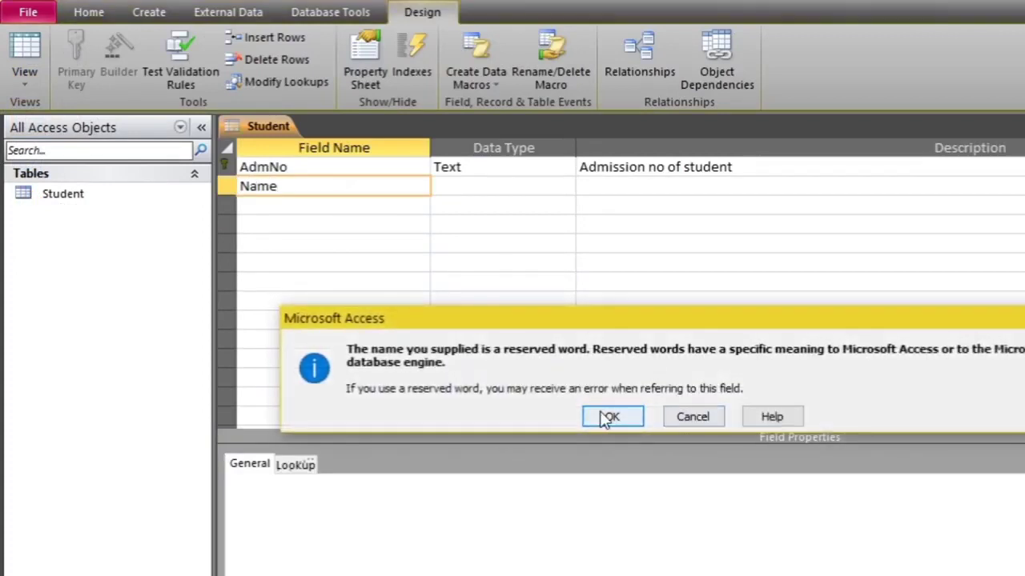
{"action": "left_click", "coordinate": [610, 415]}
{"action": "left_click", "coordinate": [508, 184]}
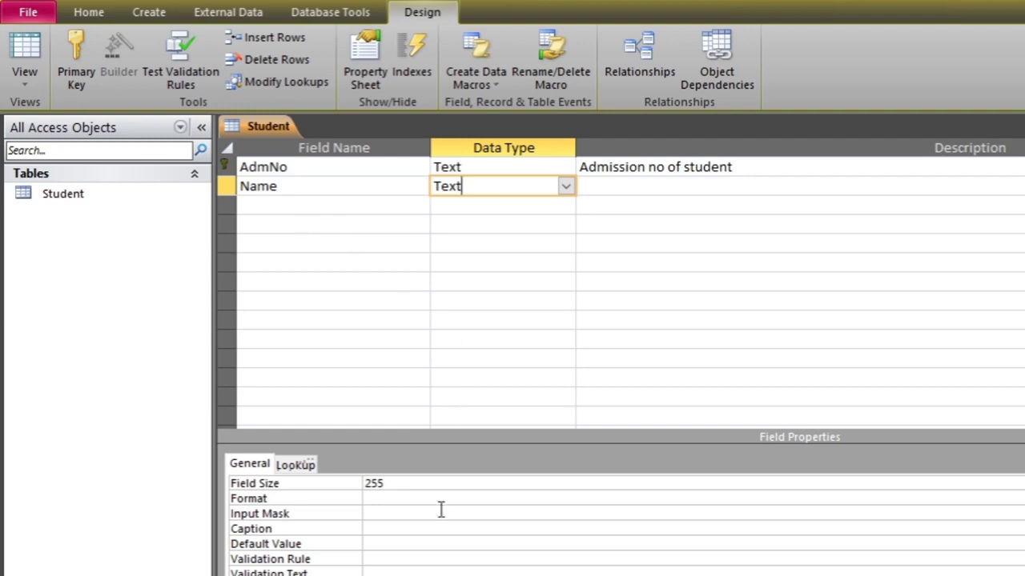
Set the Name field's format to >, field size to 25 and caption to 'Student Name'
{"action": "left_click", "coordinate": [382, 500]}
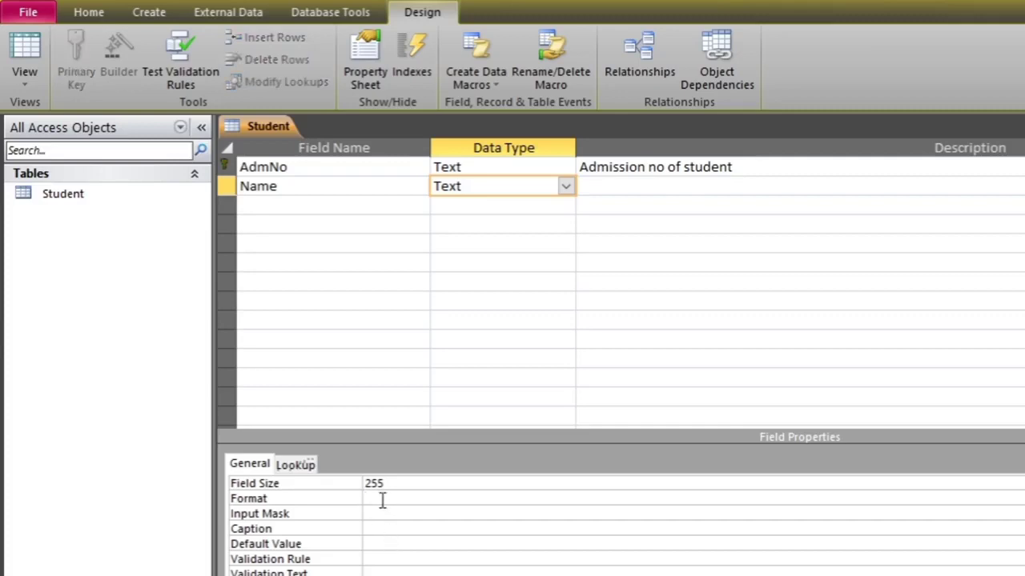
{"action": "type", "text": ">"}
{"action": "left_click", "coordinate": [469, 479]}
{"action": "key", "text": "BackSpace"}
{"action": "key", "text": "BackSpace"}
{"action": "key", "text": "BackSpace"}
{"action": "type", "text": "25"}
{"action": "left_click", "coordinate": [440, 532]}
{"action": "type", "text": "Student Name"}
Switch to Datasheet view, saving the design and accepting the data-integrity and Required prompts
{"action": "left_click", "coordinate": [28, 92]}
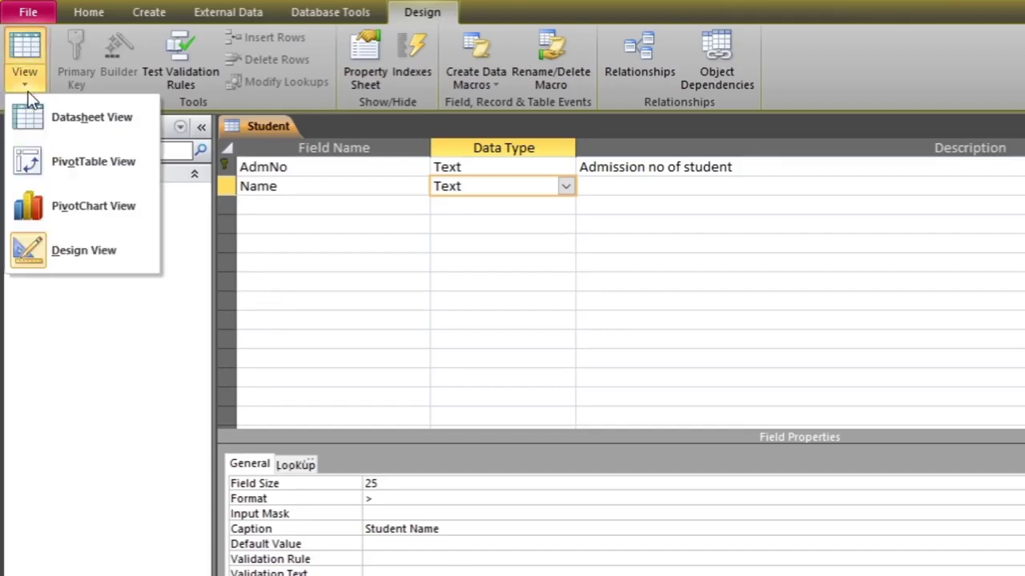
{"action": "left_click", "coordinate": [93, 129]}
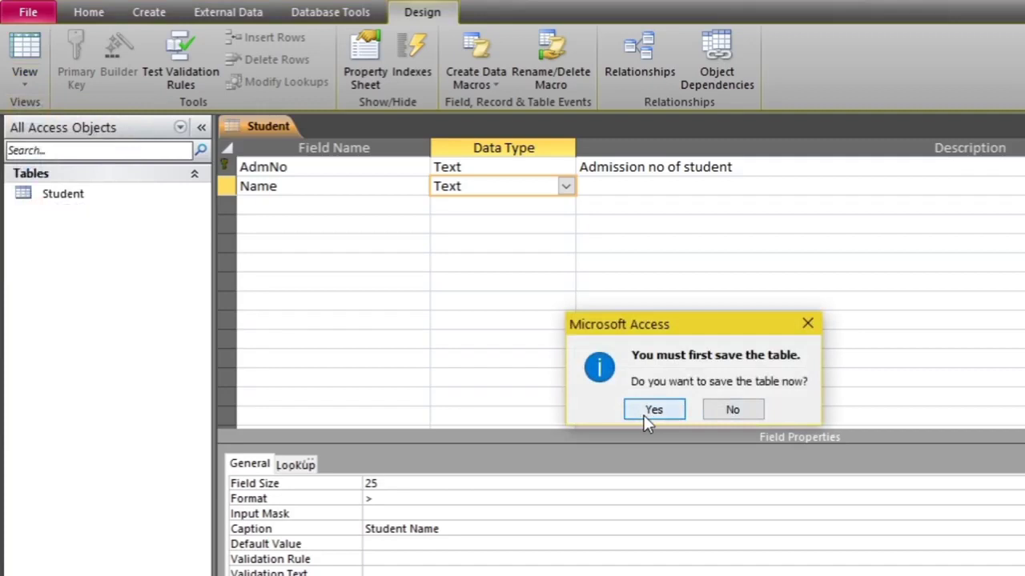
{"action": "left_click", "coordinate": [643, 415]}
{"action": "left_click", "coordinate": [615, 413]}
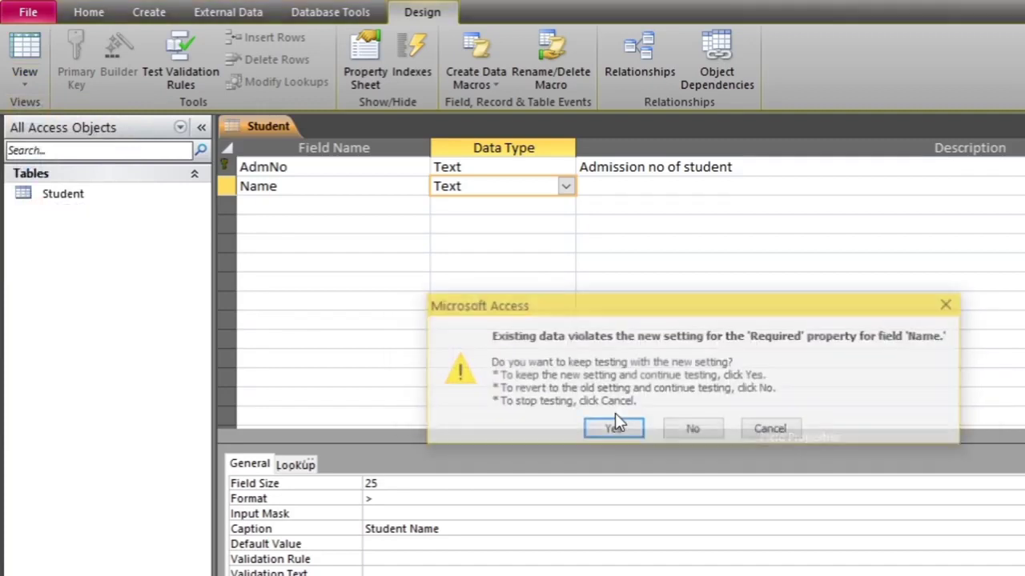
{"action": "left_click", "coordinate": [617, 432]}
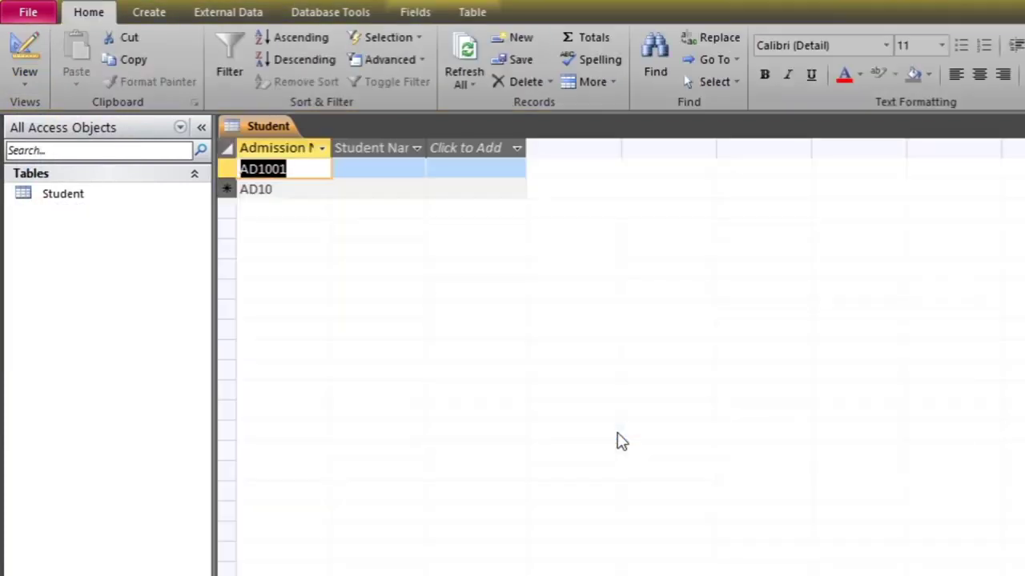
{"action": "left_click", "coordinate": [428, 148]}
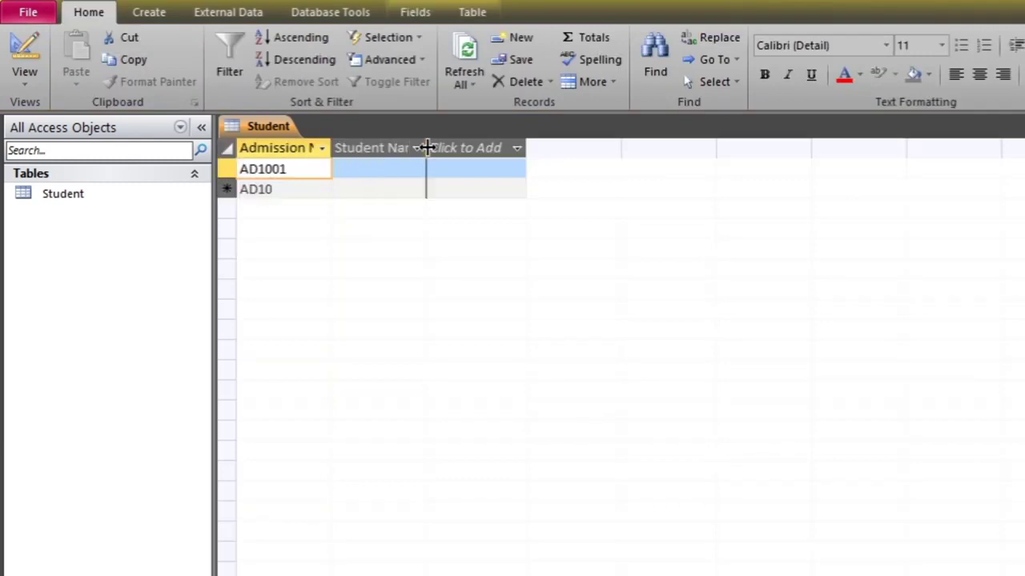
Widen the Student Name and Admission No columns
{"action": "left_click_drag", "start_coordinate": [426, 146], "coordinate": [476, 147]}
{"action": "left_click", "coordinate": [484, 148]}
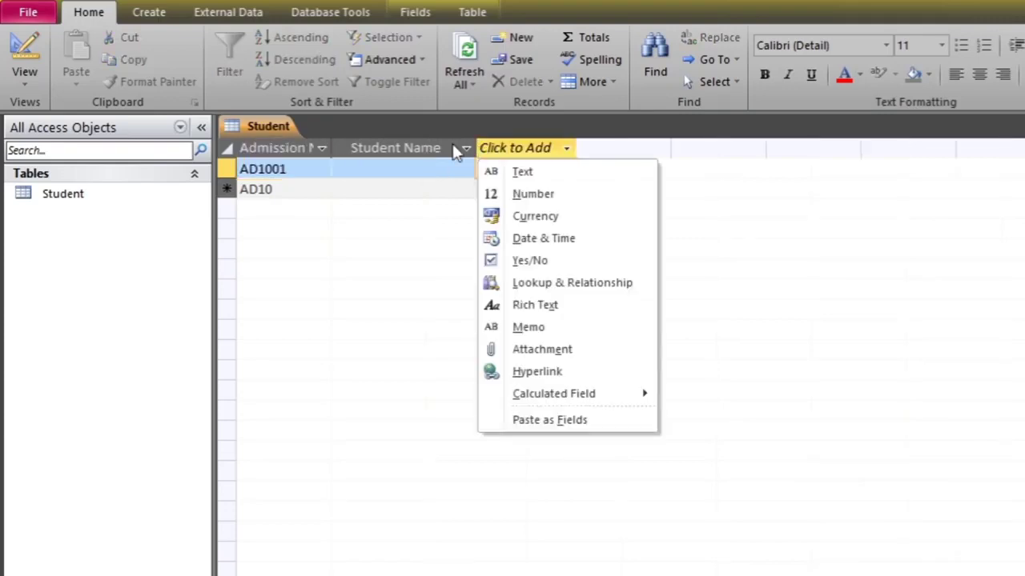
{"action": "left_click", "coordinate": [331, 150]}
{"action": "left_click_drag", "start_coordinate": [330, 148], "coordinate": [355, 147]}
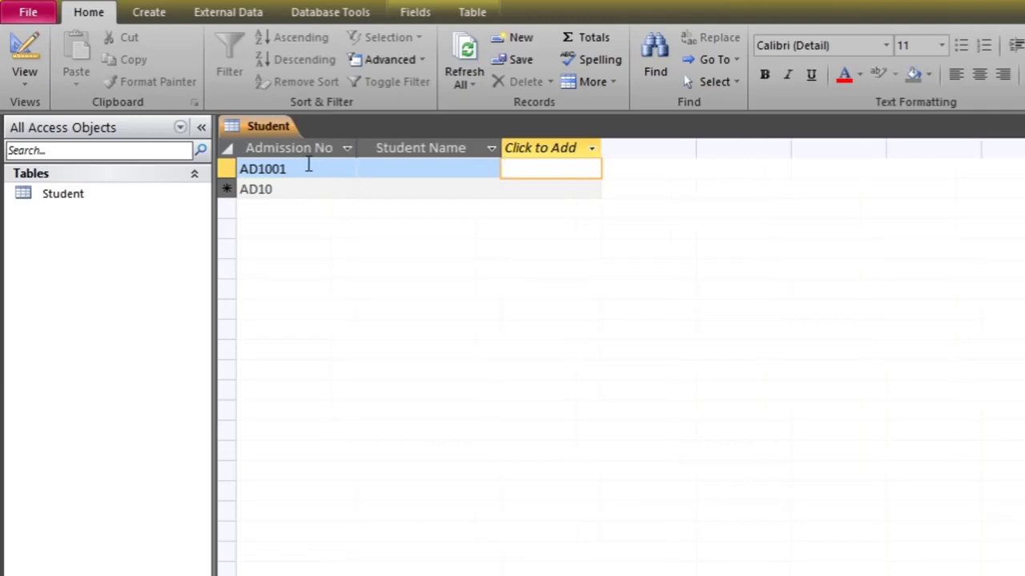
Enter the student's name in the Student Name cell of record AD1001
{"action": "left_click", "coordinate": [310, 165]}
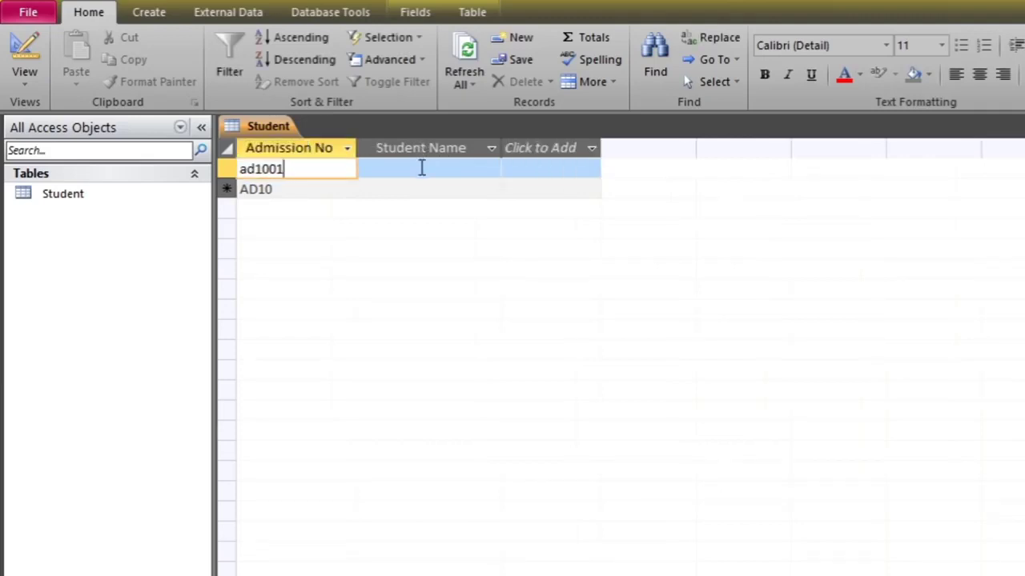
{"action": "left_click", "coordinate": [420, 168]}
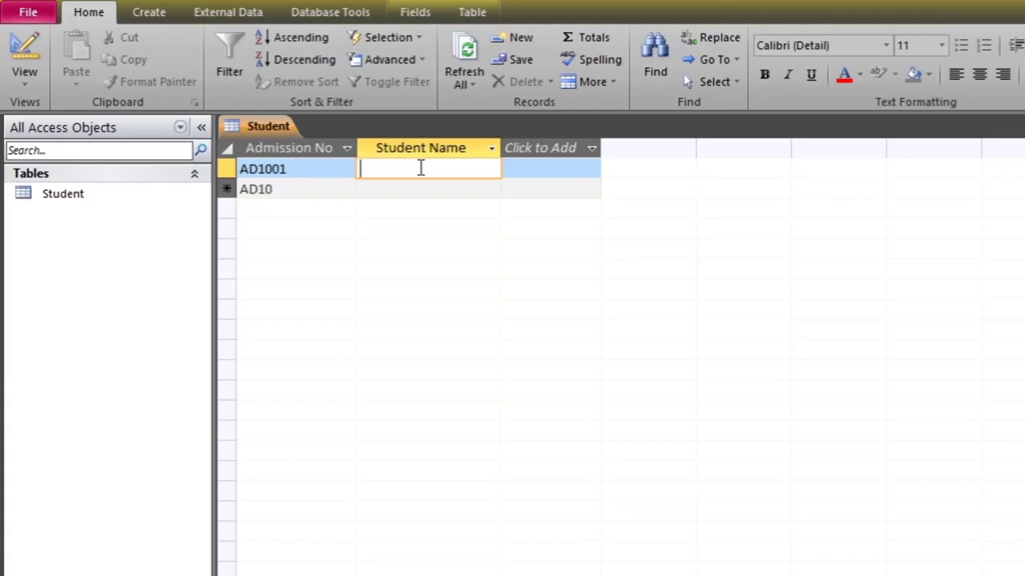
{"action": "type", "text": "Kabita"}
{"action": "key", "text": "Tab"}
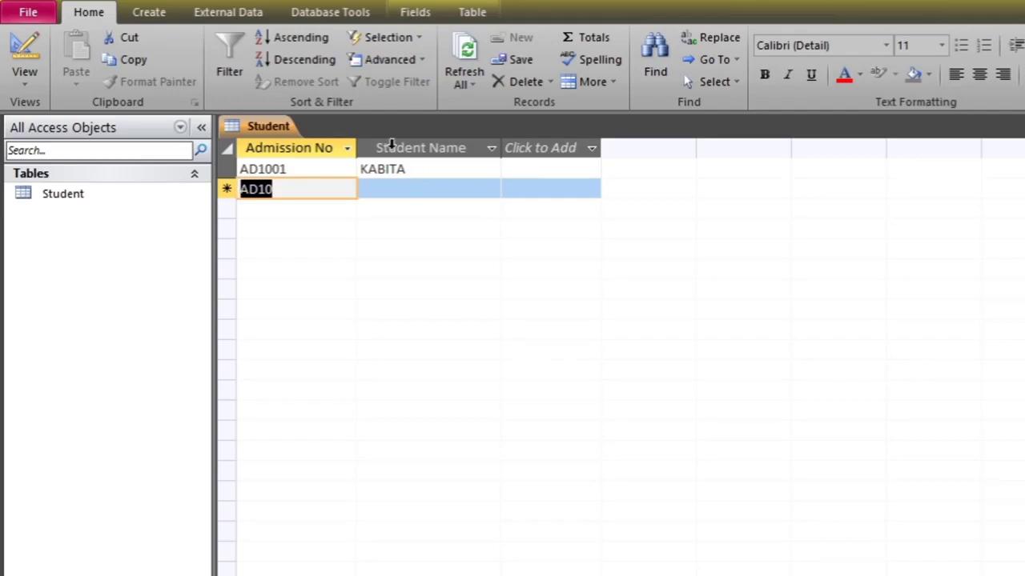
{"action": "left_click", "coordinate": [39, 91]}
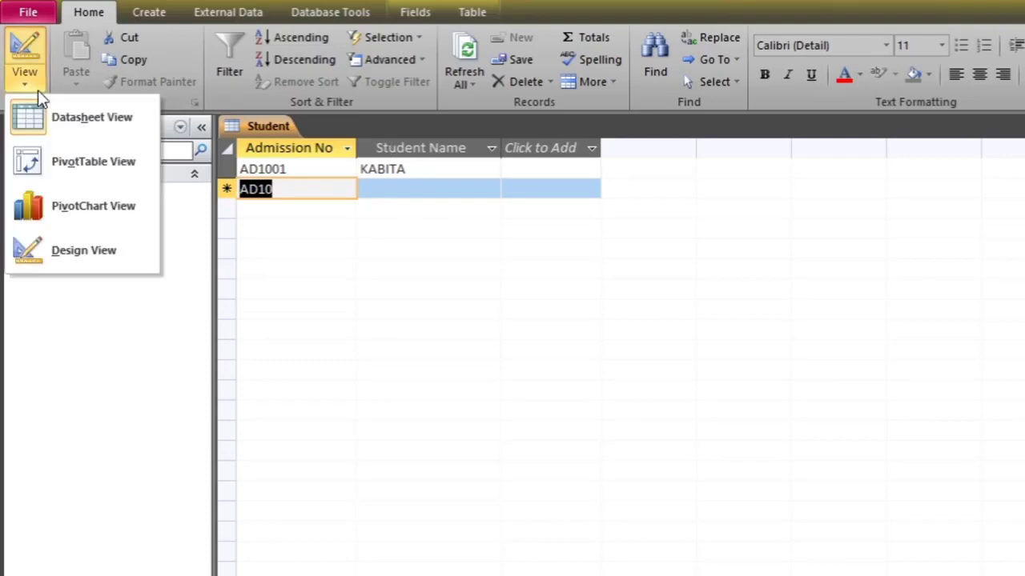
In Design view, add a Text field named Phone with format (@@@@)@@@-@@@
{"action": "left_click", "coordinate": [89, 125]}
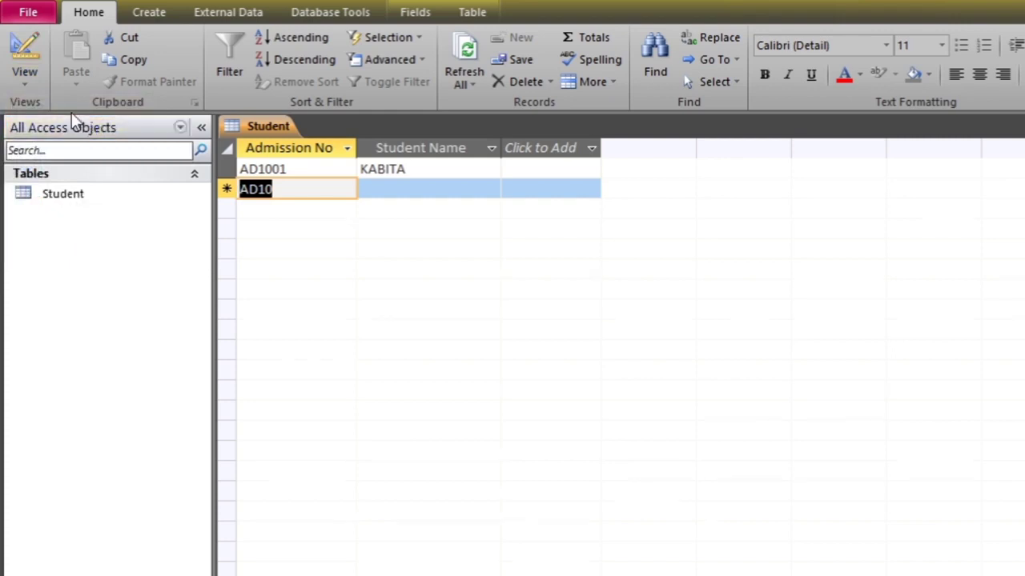
{"action": "left_click", "coordinate": [26, 68]}
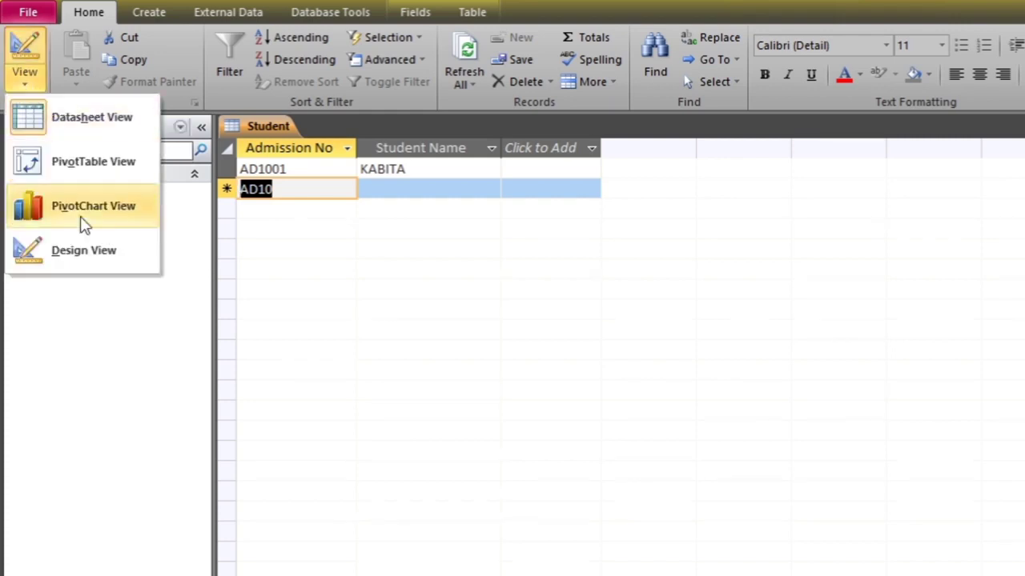
{"action": "left_click", "coordinate": [83, 251]}
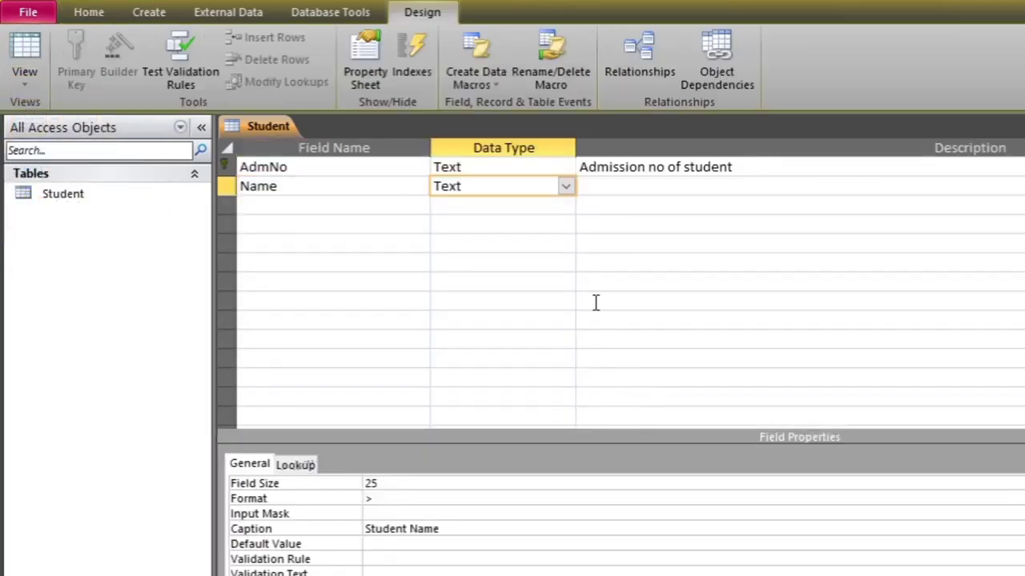
{"action": "left_click", "coordinate": [288, 206]}
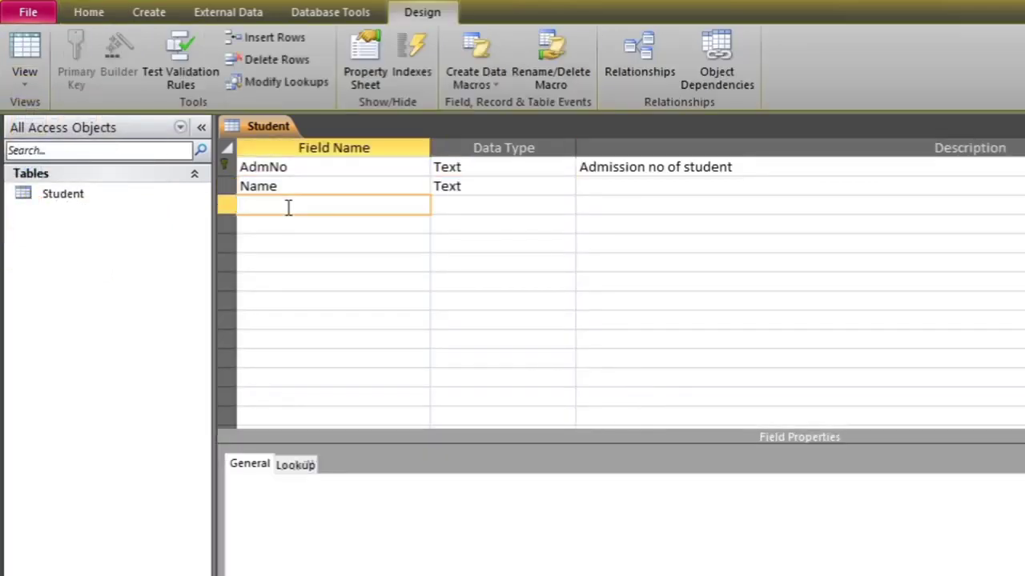
{"action": "type", "text": "Phone"}
{"action": "left_click", "coordinate": [532, 208]}
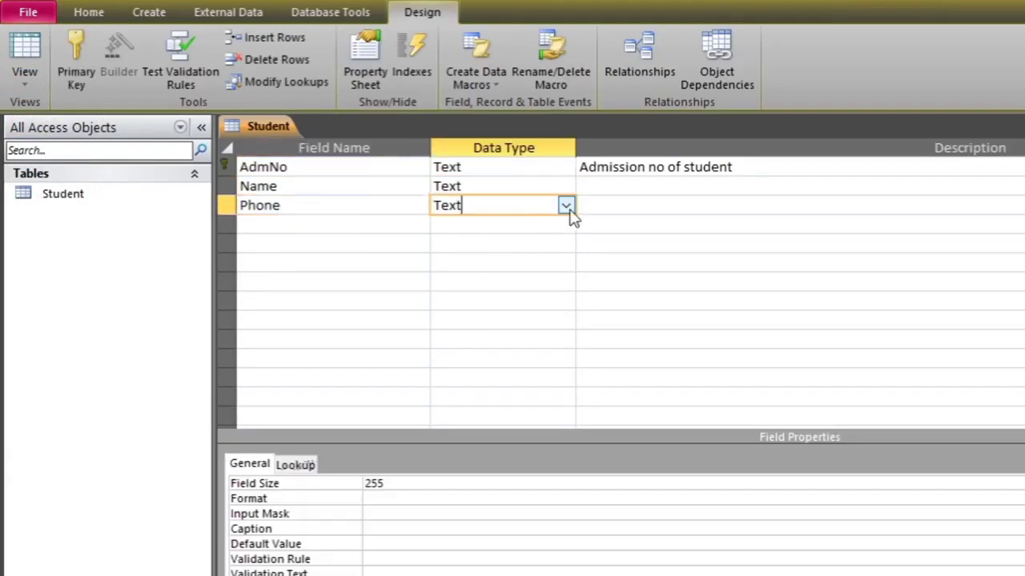
{"action": "left_click", "coordinate": [403, 487]}
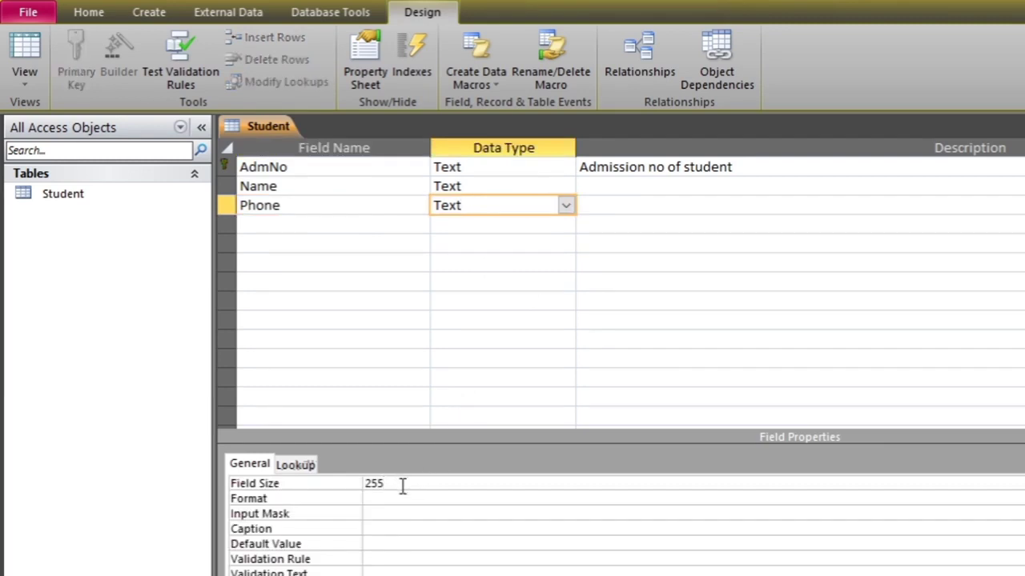
{"action": "left_click", "coordinate": [400, 498]}
{"action": "type", "text": "(@@@@)@@@-@@@"}
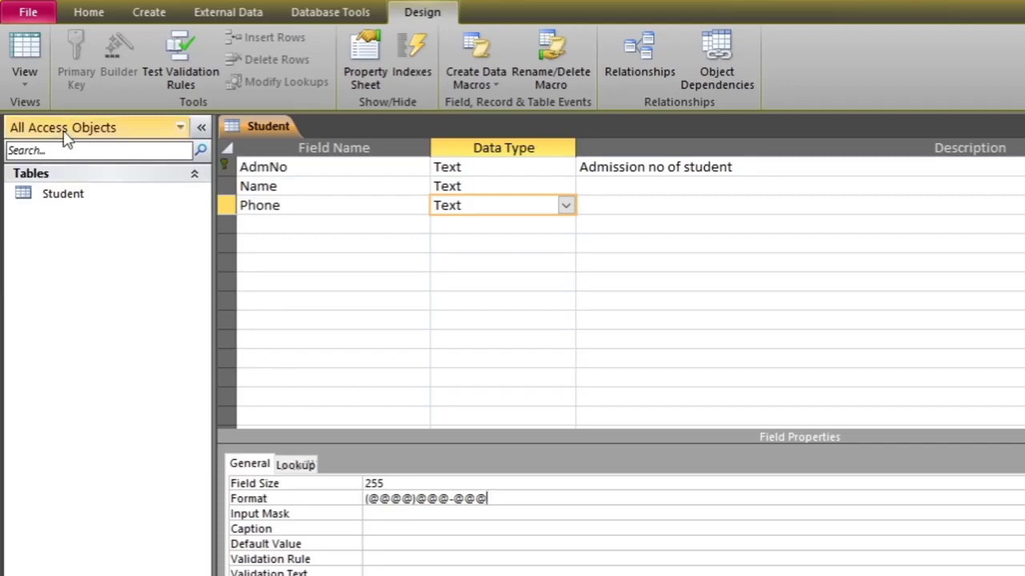
Save the Student table and return to Datasheet view
{"action": "left_click", "coordinate": [25, 85]}
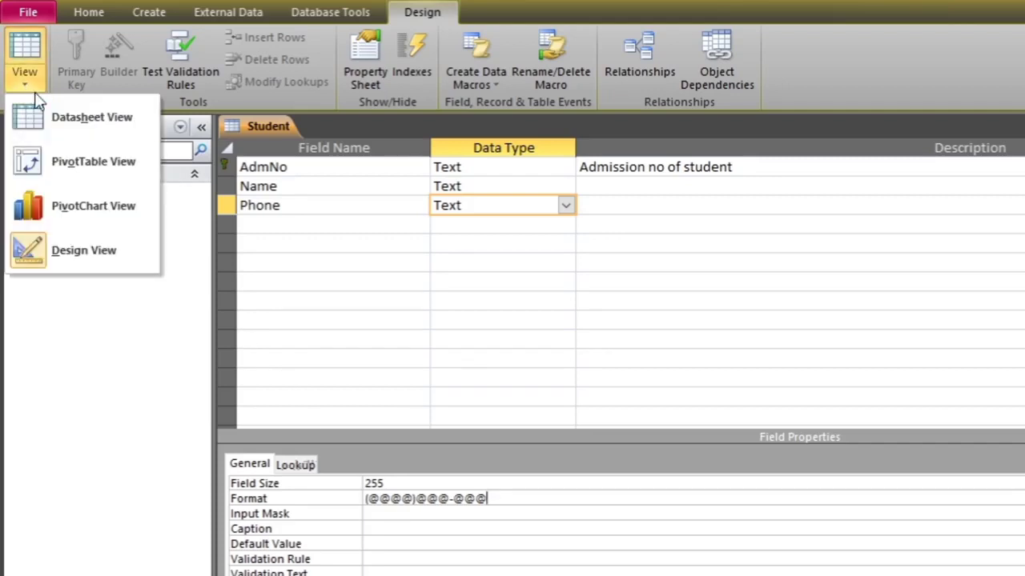
{"action": "left_click", "coordinate": [68, 128]}
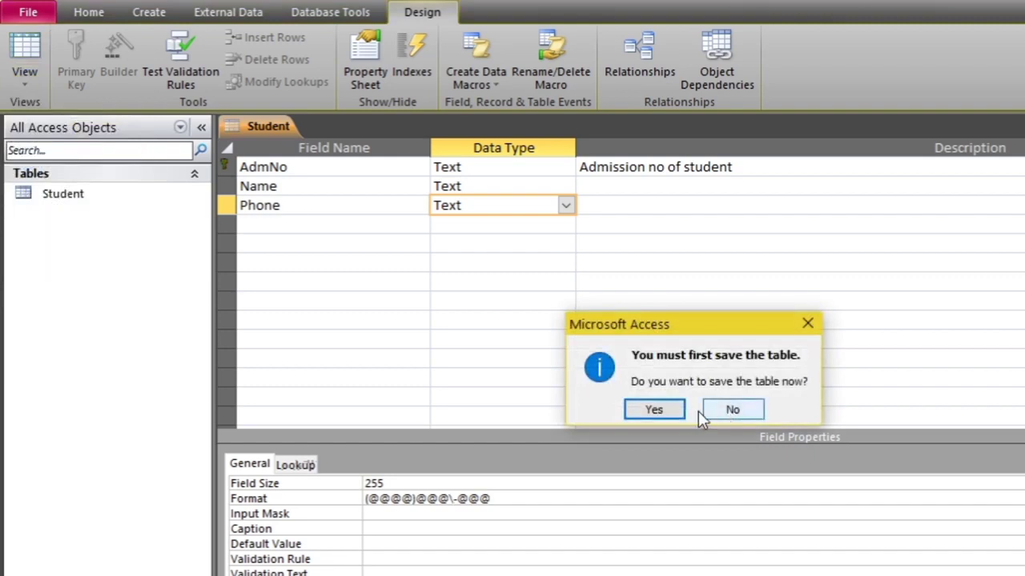
{"action": "left_click", "coordinate": [665, 414]}
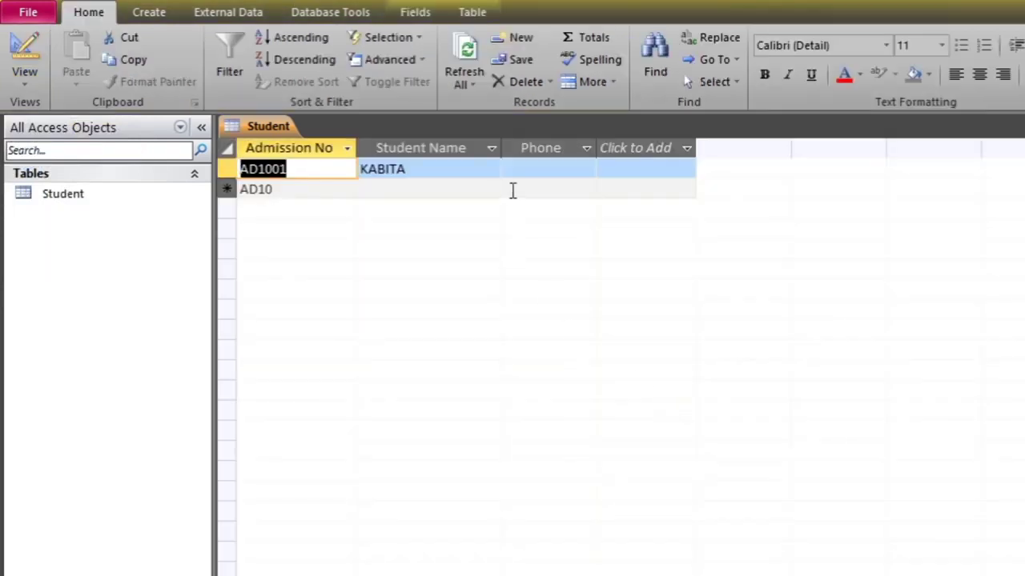
Widen the Phone column, enter AD1001's phone number, and go back to Design view
{"action": "left_click", "coordinate": [532, 169]}
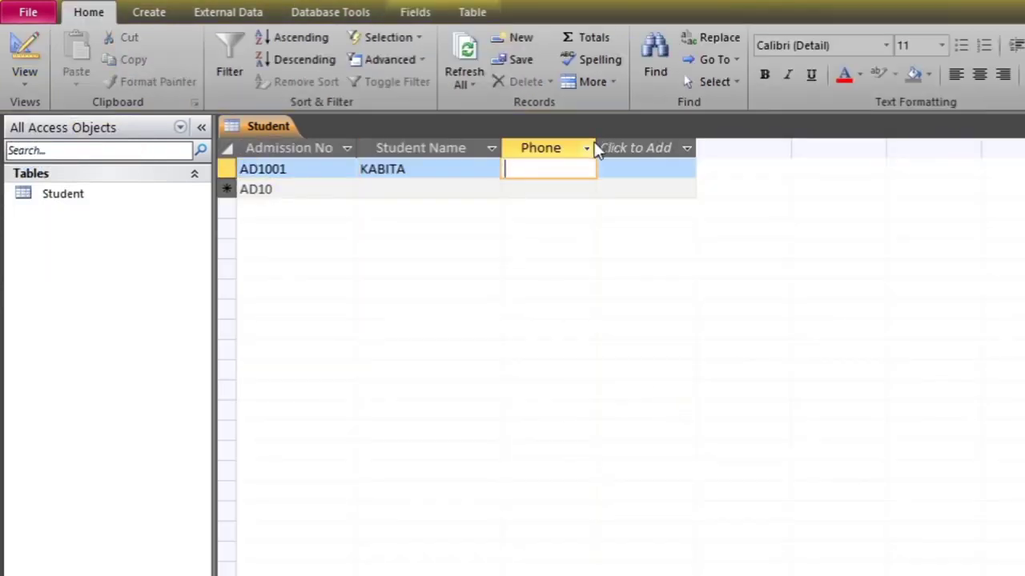
{"action": "left_click_drag", "start_coordinate": [598, 146], "coordinate": [649, 149]}
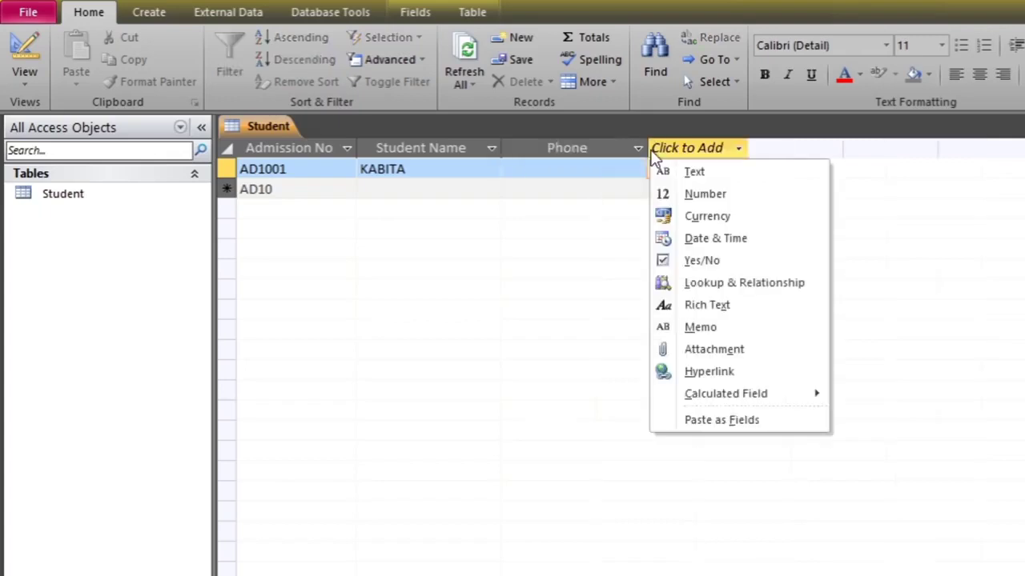
{"action": "left_click", "coordinate": [568, 157]}
{"action": "left_click", "coordinate": [569, 169]}
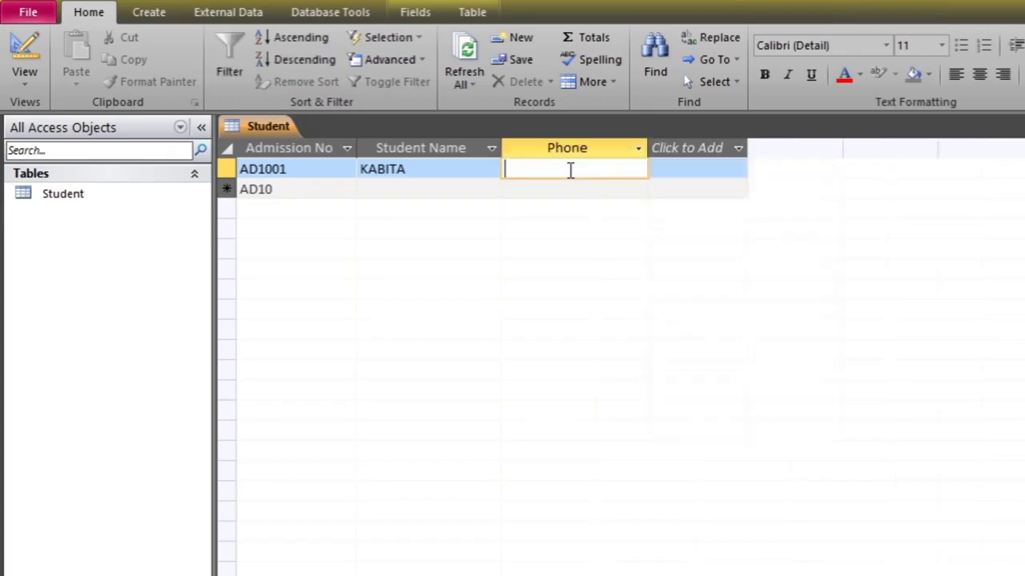
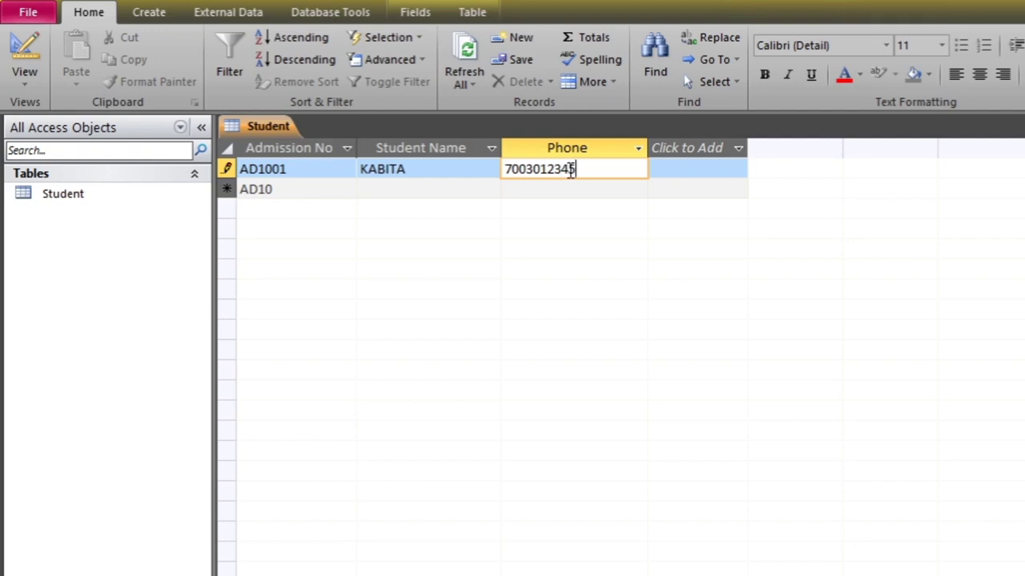
{"action": "left_click", "coordinate": [676, 169]}
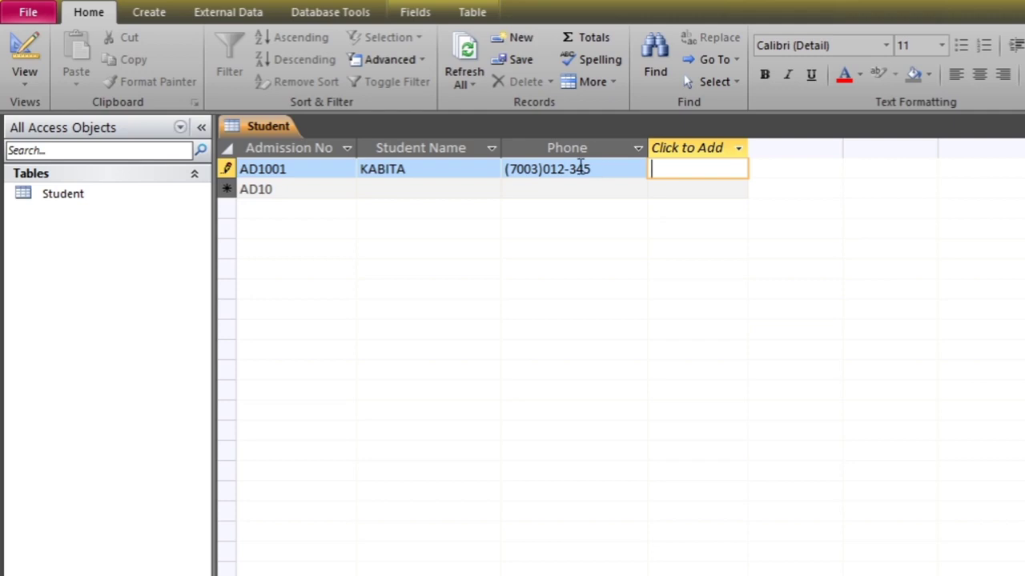
{"action": "left_click", "coordinate": [24, 68]}
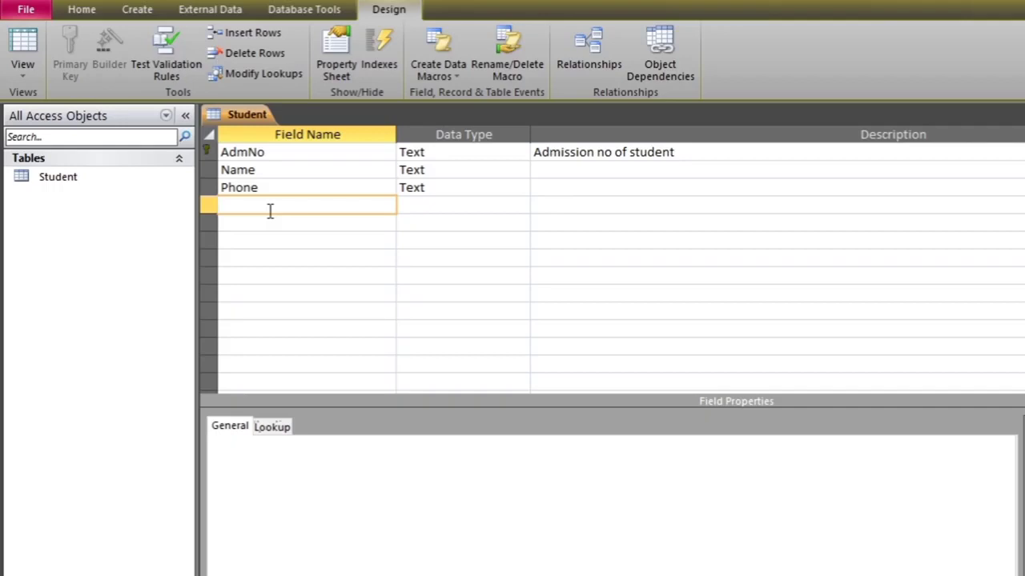
Create a field named Marks with the Number data type (Long Integer size)
{"action": "type", "text": "Marks"}
{"action": "left_click", "coordinate": [451, 212]}
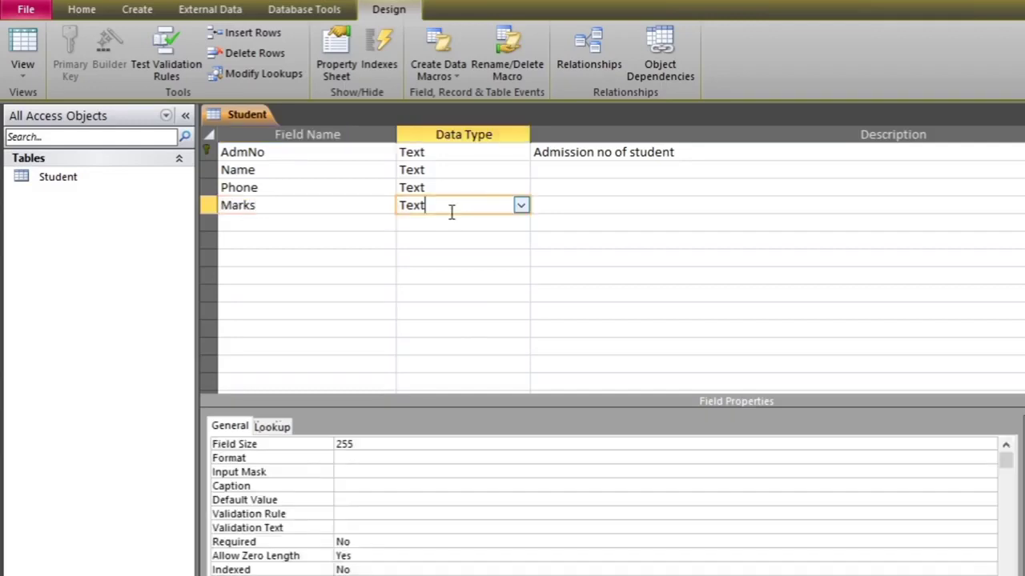
{"action": "left_click", "coordinate": [520, 206]}
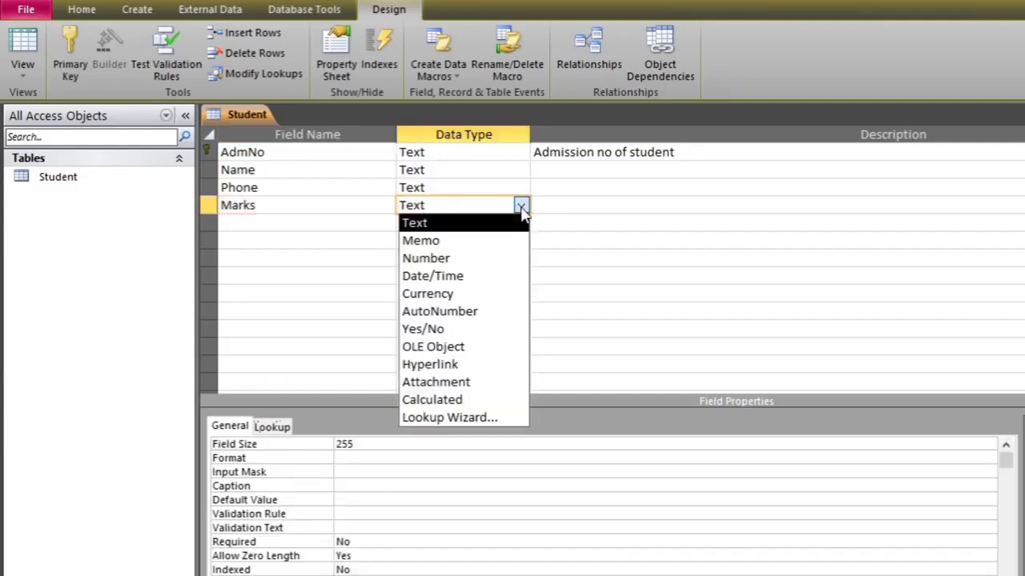
{"action": "left_click", "coordinate": [418, 258]}
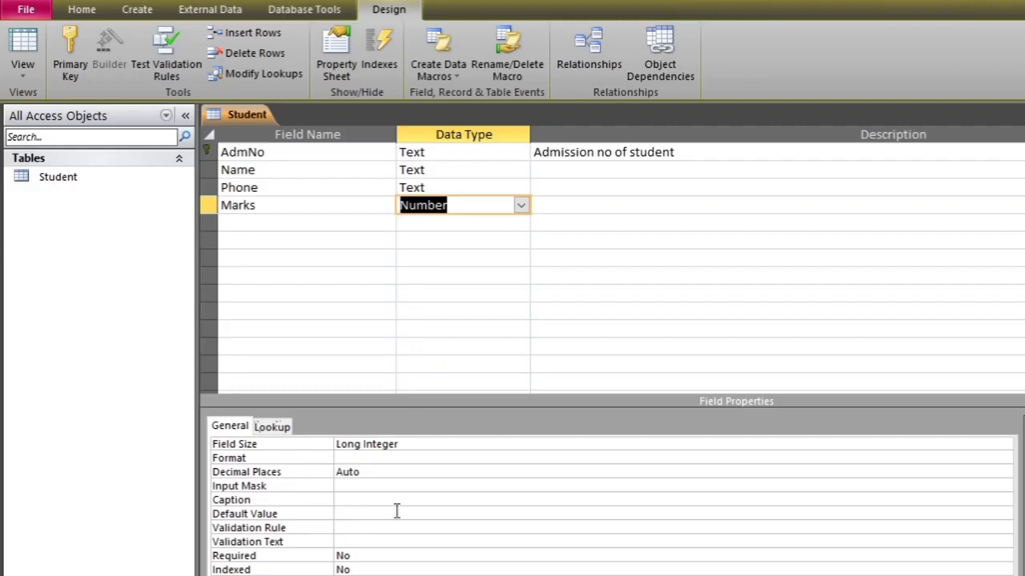
{"action": "left_click", "coordinate": [357, 528]}
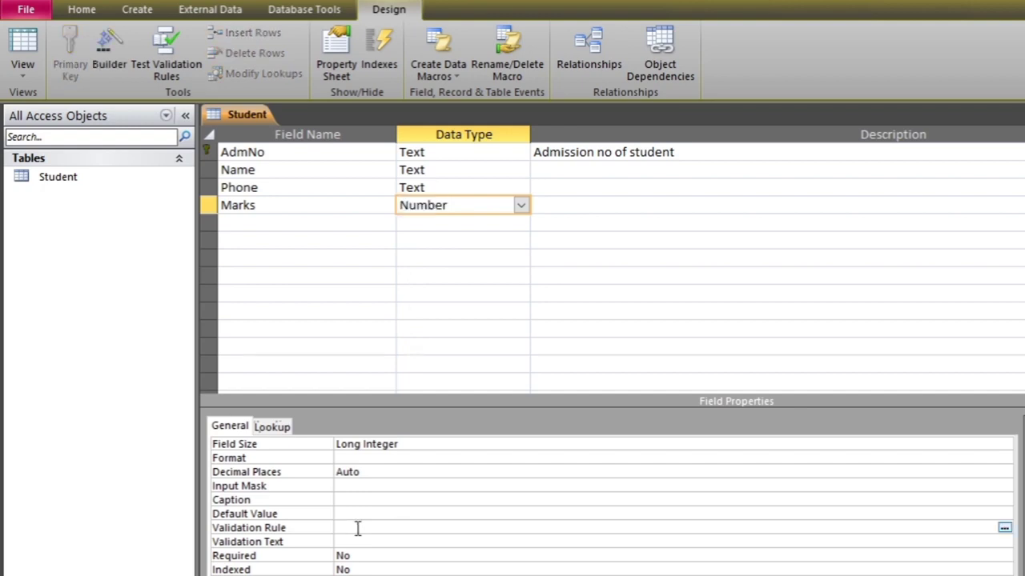
Give Marks the rule BETWEEN 0 AND 100 and text 'The number should be between 0 to 100'
{"action": "type", "text": "BETWEEN 0 AND 1000"}
{"action": "key", "text": "BackSpace"}
{"action": "left_click", "coordinate": [356, 547]}
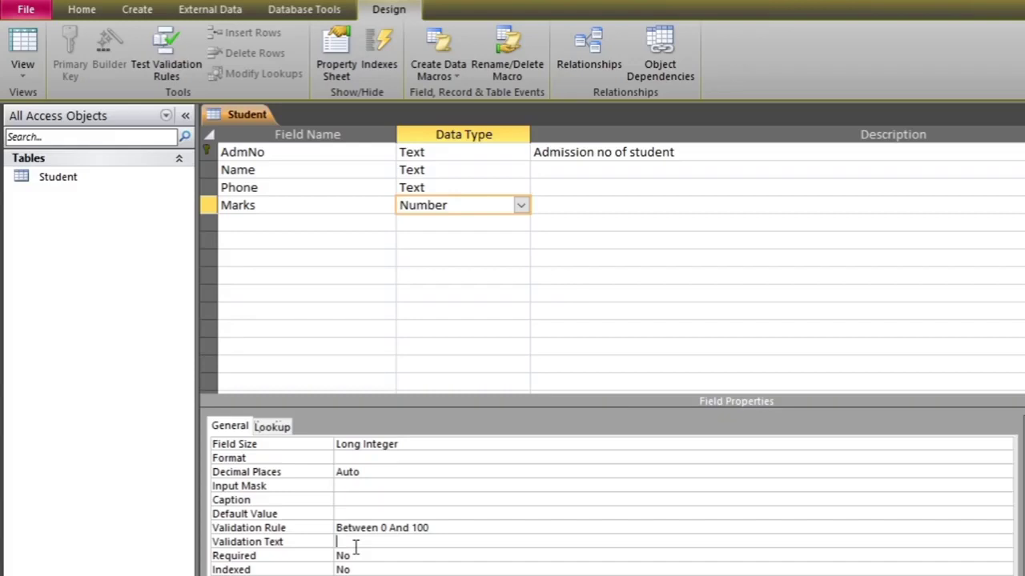
{"action": "type", "text": "The number shou"}
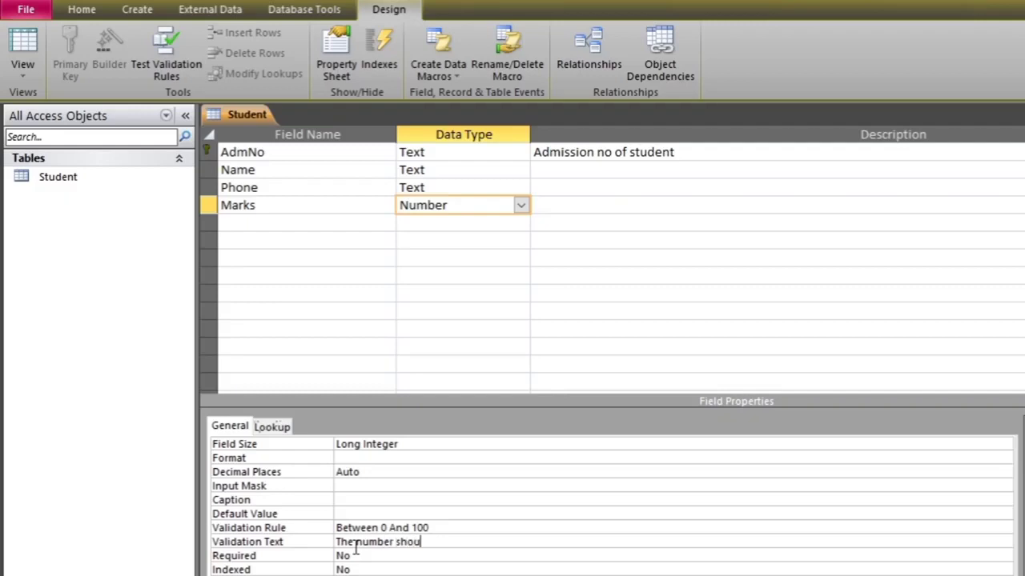
{"action": "type", "text": "ld be between 0 to 100"}
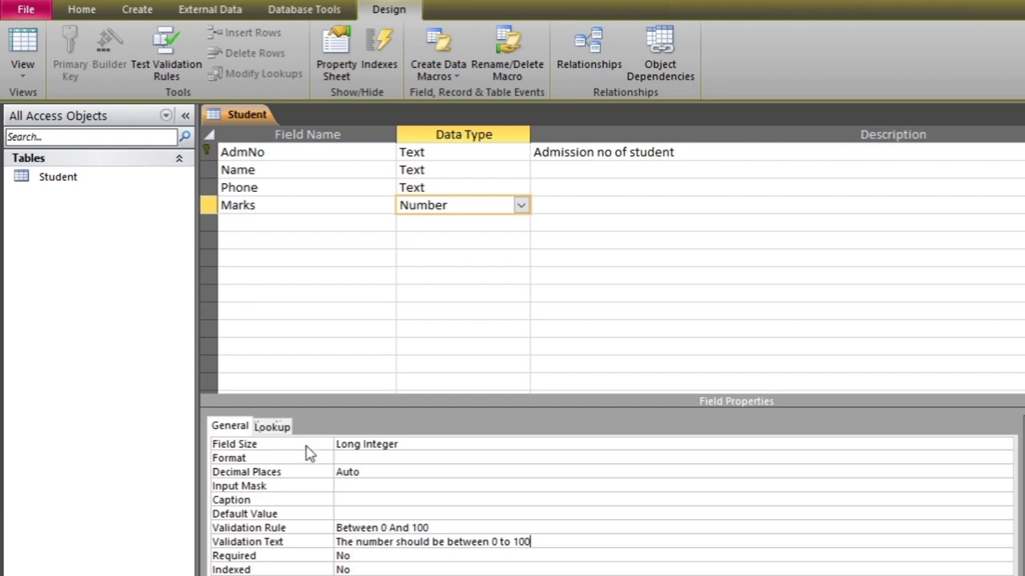
Save the table, test existing data against the rule, and return to Datasheet view
{"action": "left_click", "coordinate": [22, 69]}
{"action": "left_click", "coordinate": [72, 112]}
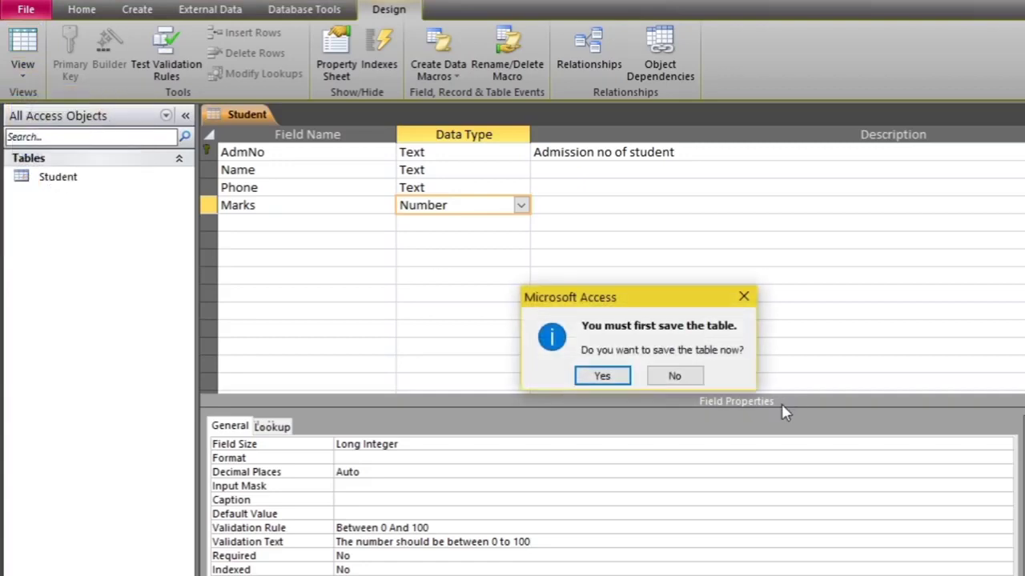
{"action": "left_click", "coordinate": [600, 378]}
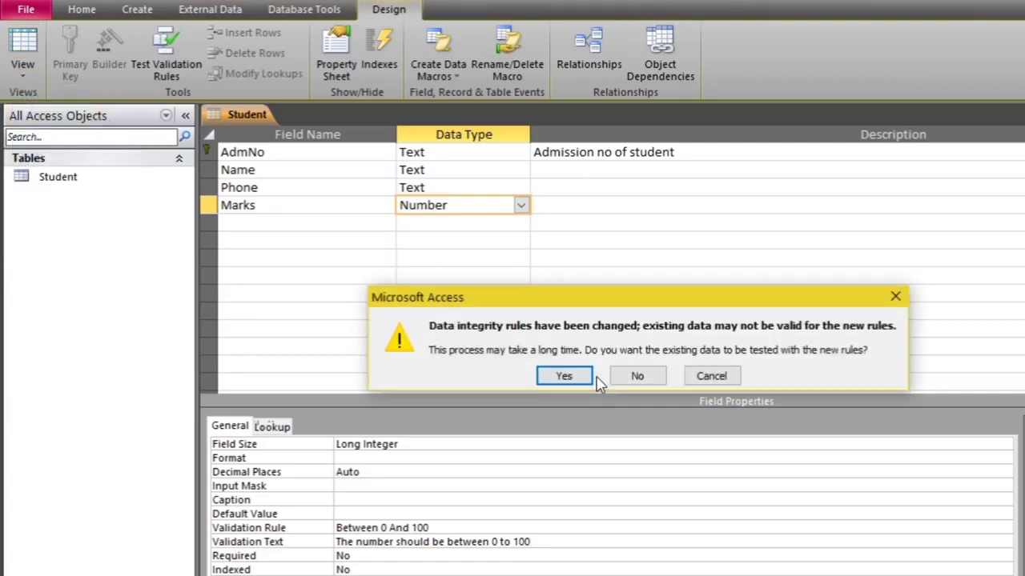
{"action": "left_click", "coordinate": [551, 381]}
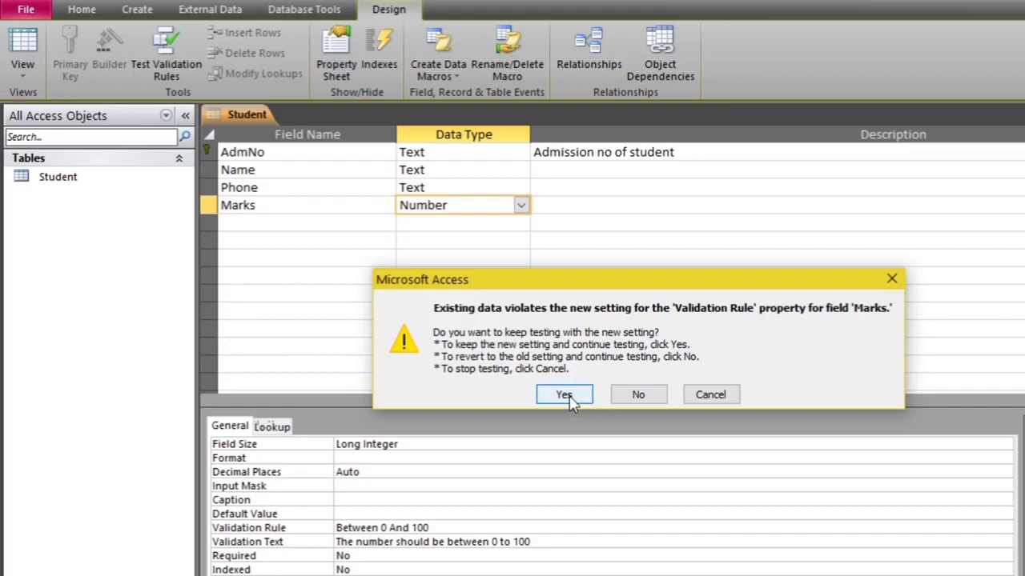
{"action": "left_click", "coordinate": [564, 396]}
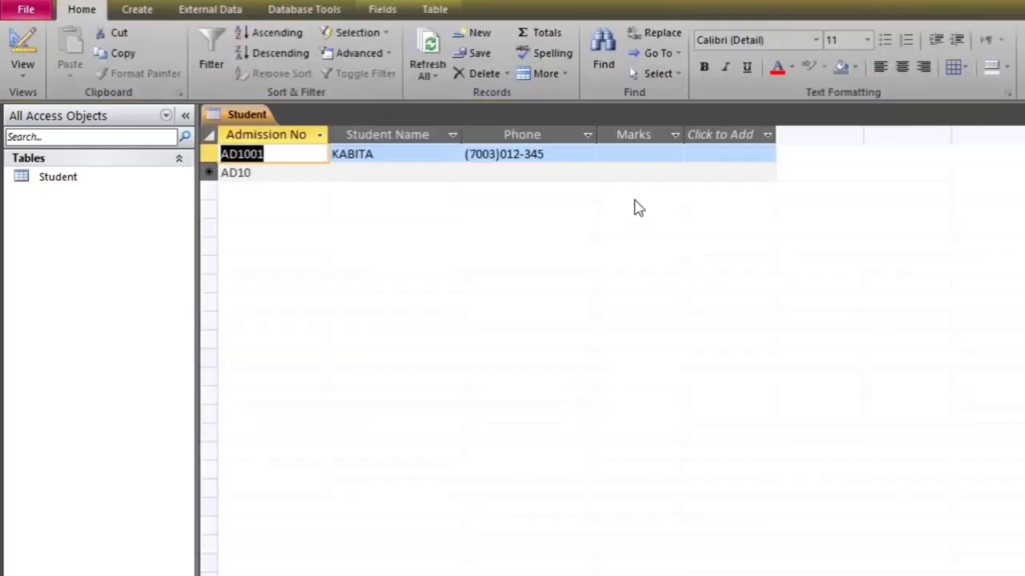
Enter 102 in AD1001's Marks, dismiss the rejection, and replace it with 66
{"action": "left_click", "coordinate": [636, 157]}
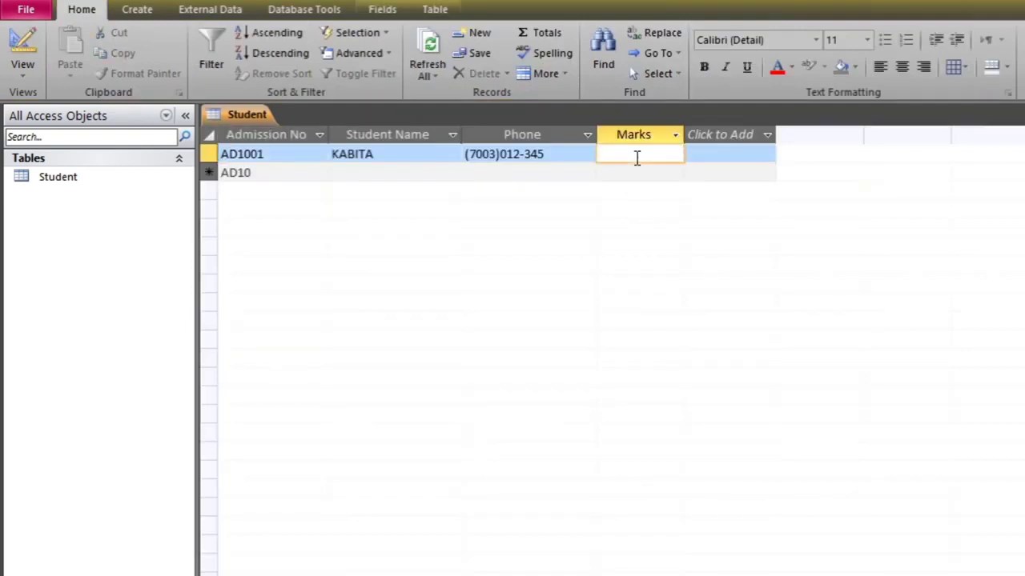
{"action": "type", "text": "102"}
{"action": "key", "text": "Return"}
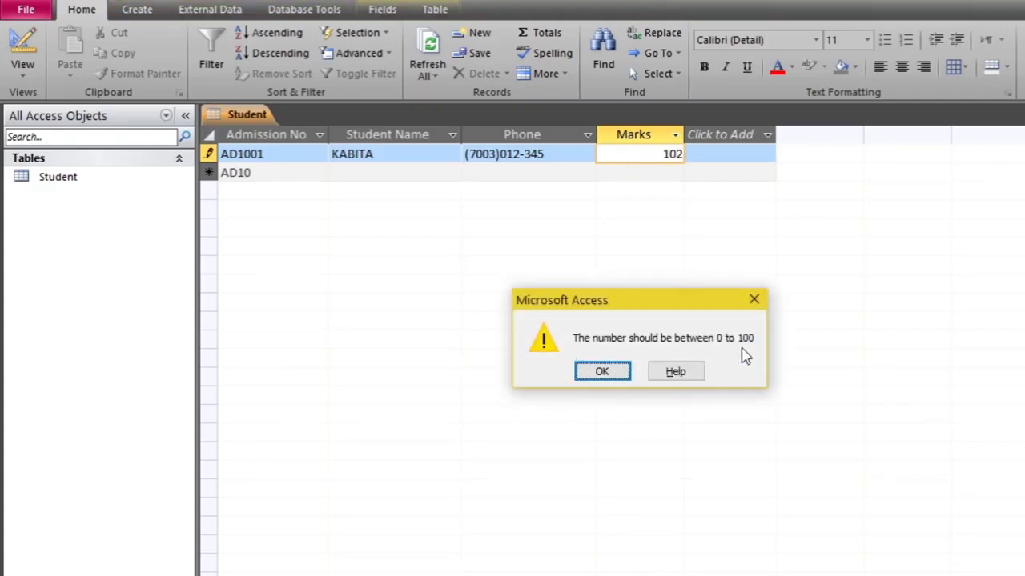
{"action": "left_click", "coordinate": [601, 371]}
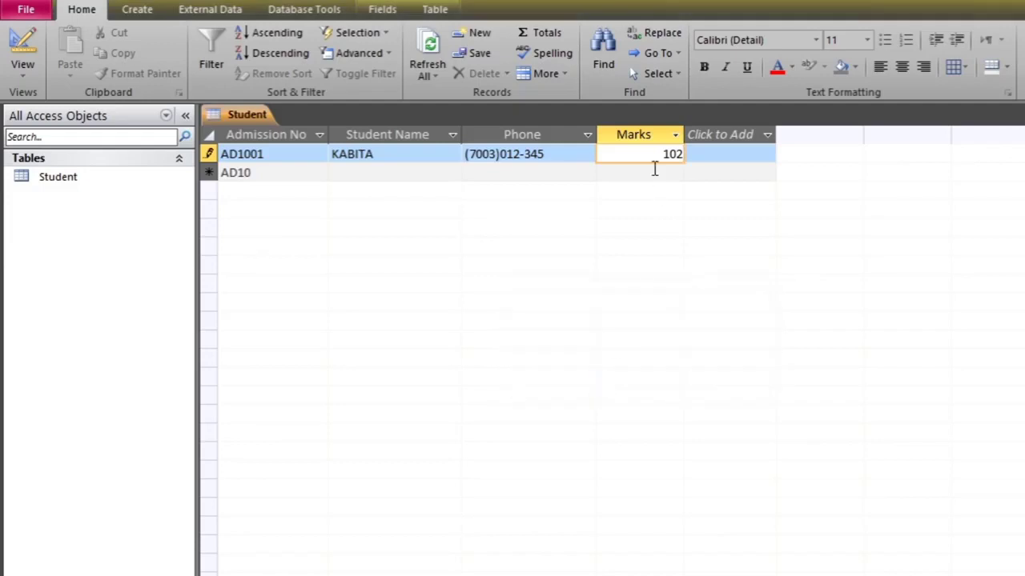
{"action": "key", "text": "BackSpace"}
{"action": "key", "text": "BackSpace"}
{"action": "key", "text": "BackSpace"}
{"action": "type", "text": "66"}
{"action": "left_click", "coordinate": [732, 153]}
Add record AD1002 with the student's name and phone number
{"action": "left_click", "coordinate": [281, 171]}
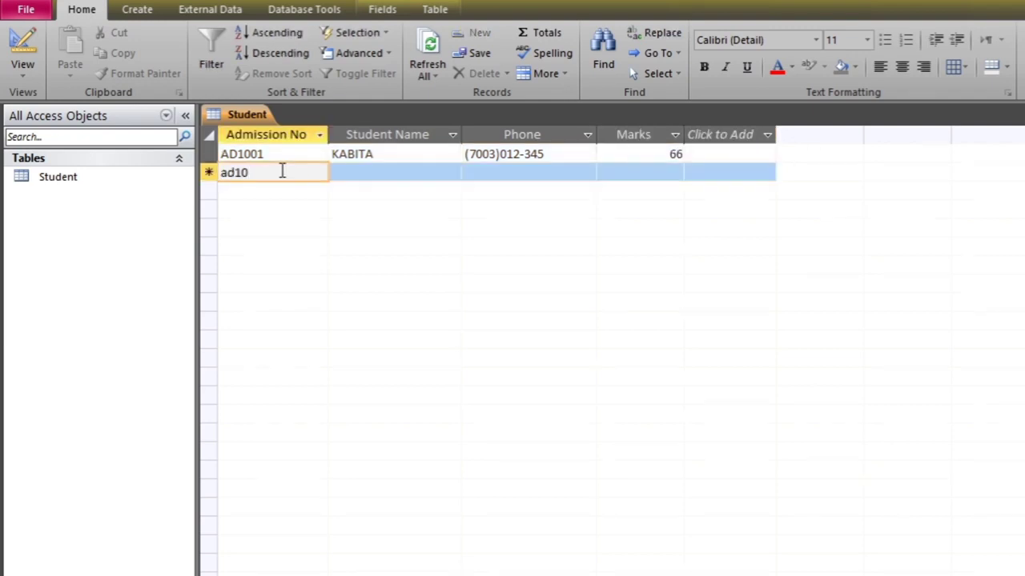
{"action": "type", "text": "ad1002"}
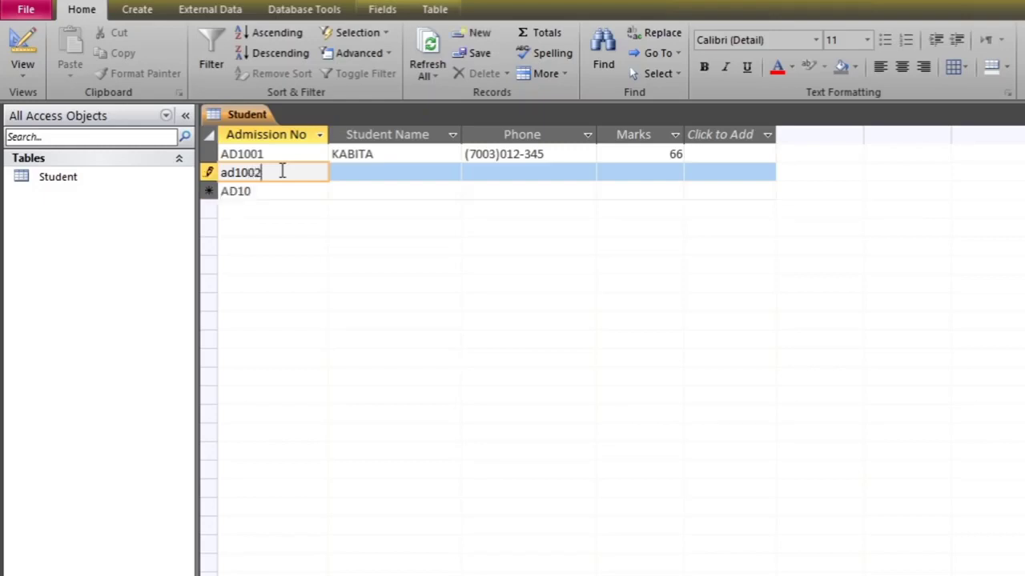
{"action": "key", "text": "Tab"}
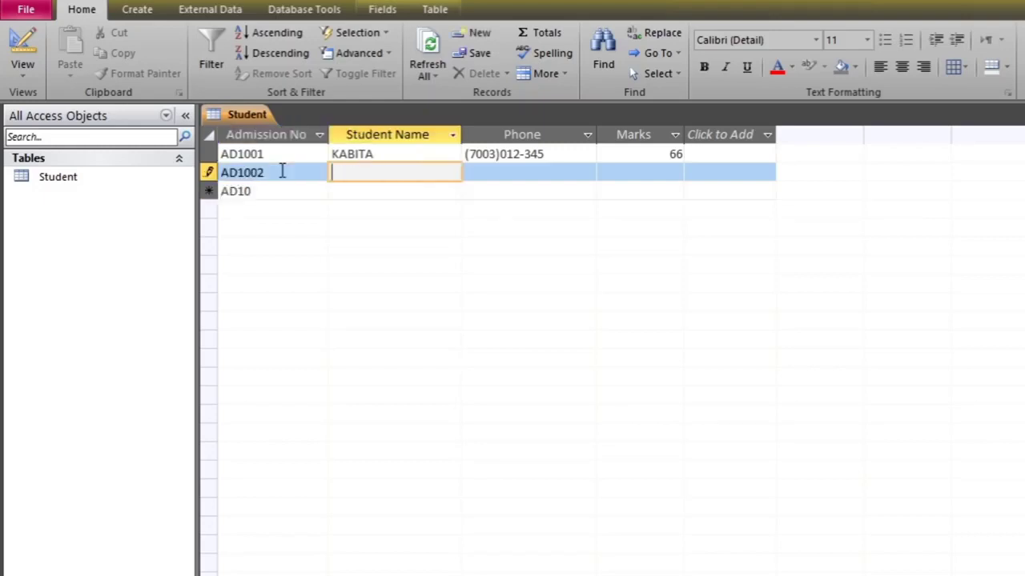
{"action": "type", "text": "sayanika"}
{"action": "key", "text": "Tab"}
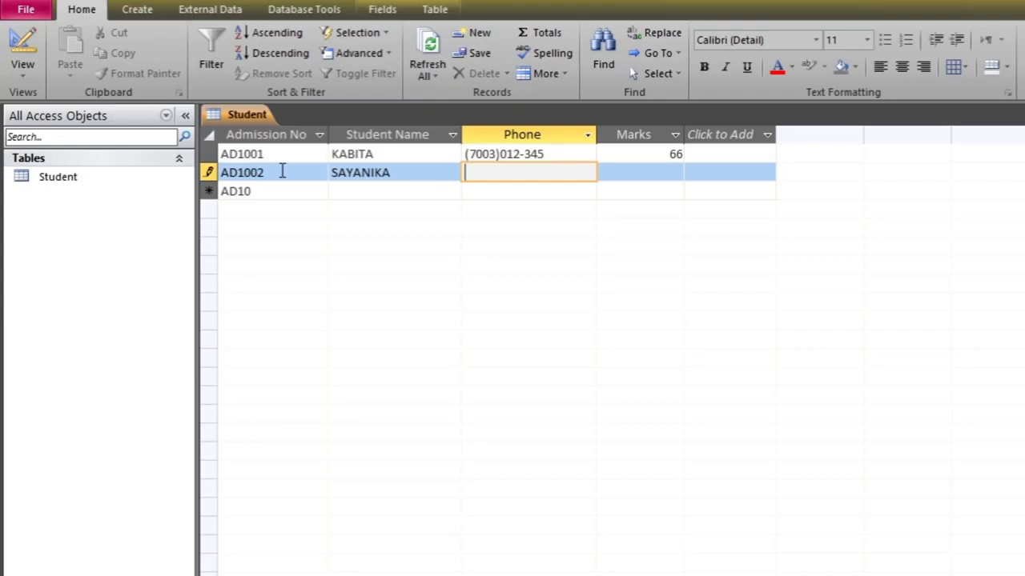
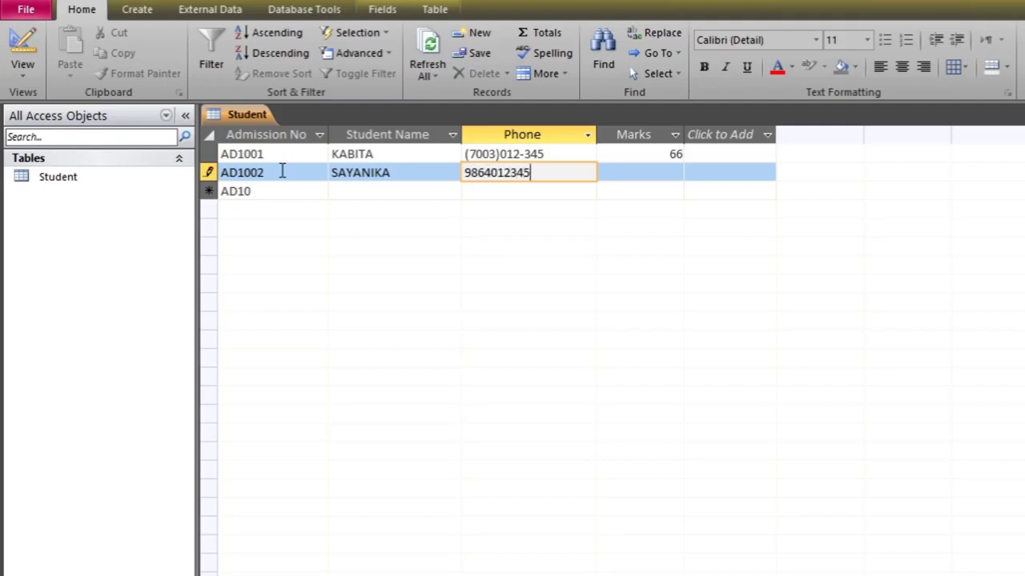
{"action": "key", "text": "Tab"}
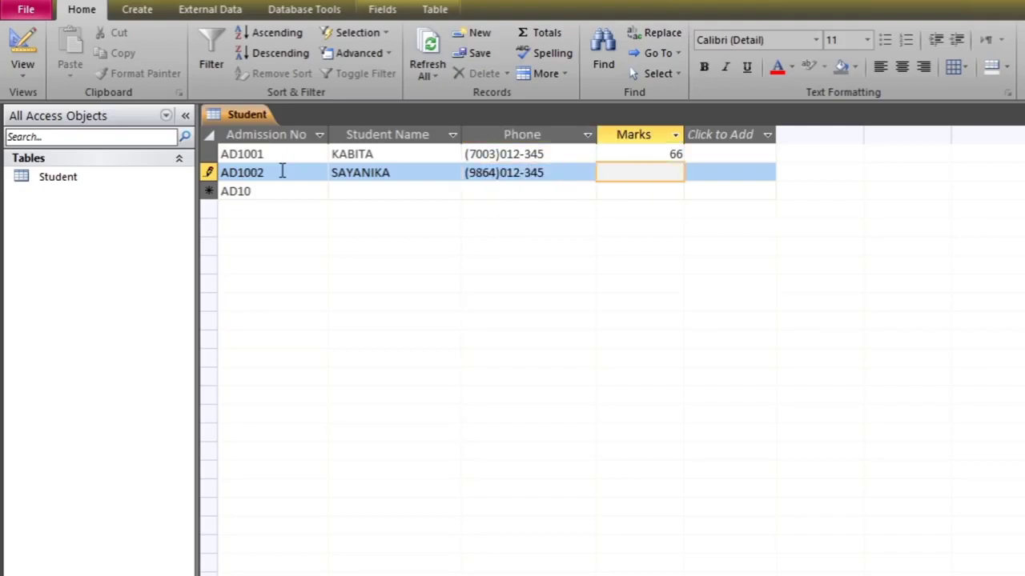
{"action": "left_click", "coordinate": [533, 172]}
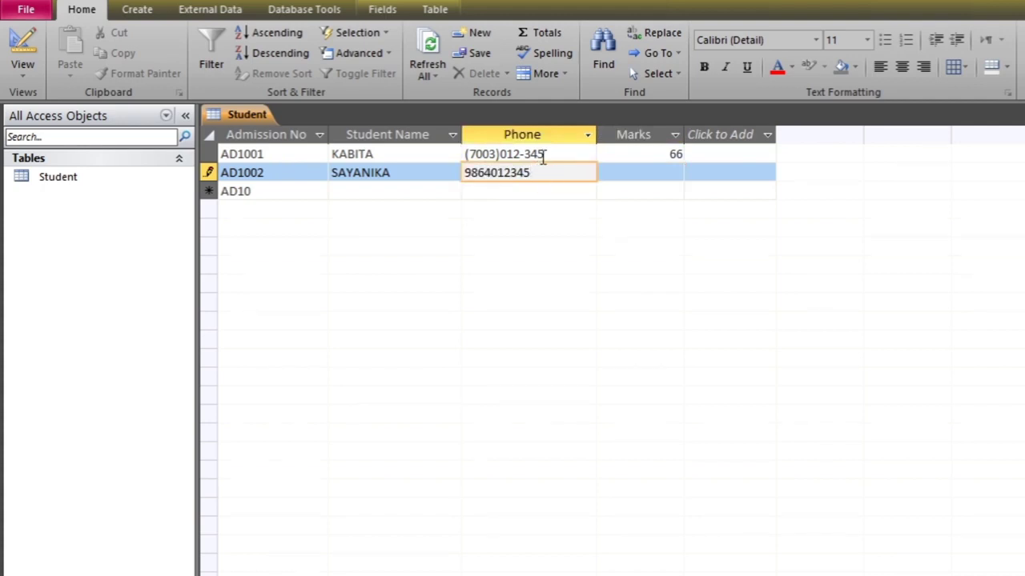
{"action": "key", "text": "Tab"}
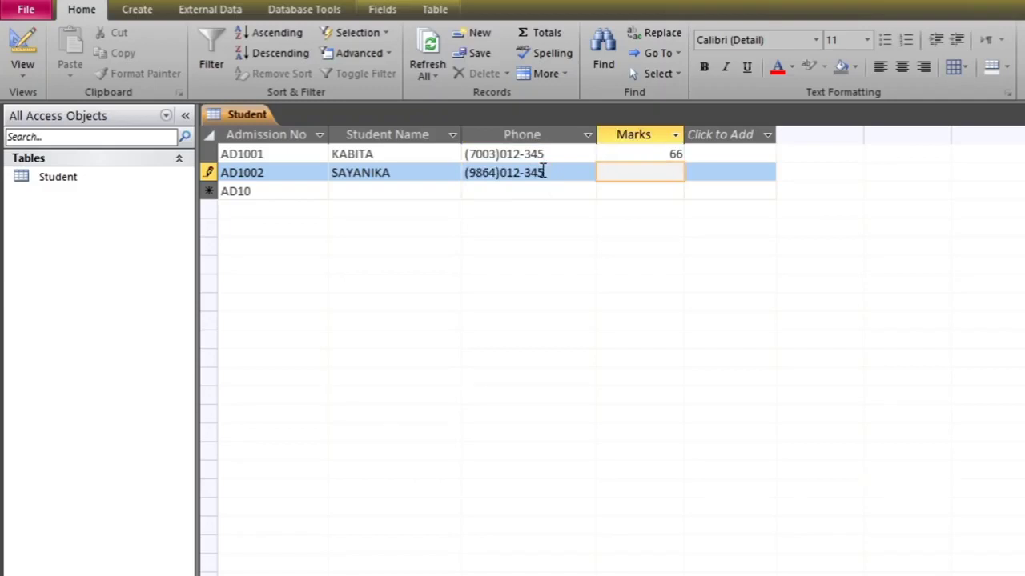
Try -4 marks for AD1002, dismiss the validation warning, and enter 88 instead
{"action": "type", "text": "-4"}
{"action": "key", "text": "Tab"}
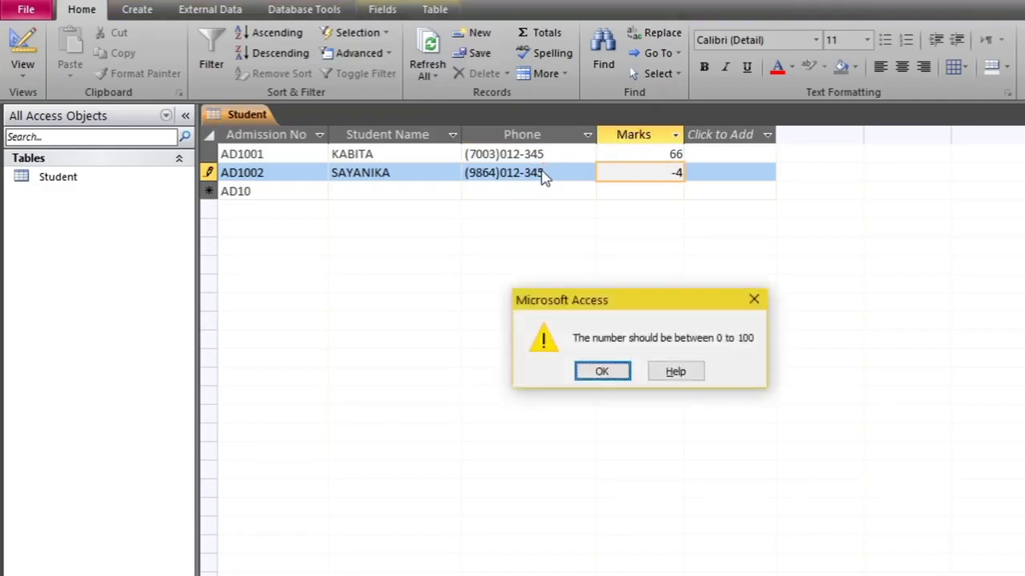
{"action": "left_click", "coordinate": [602, 372]}
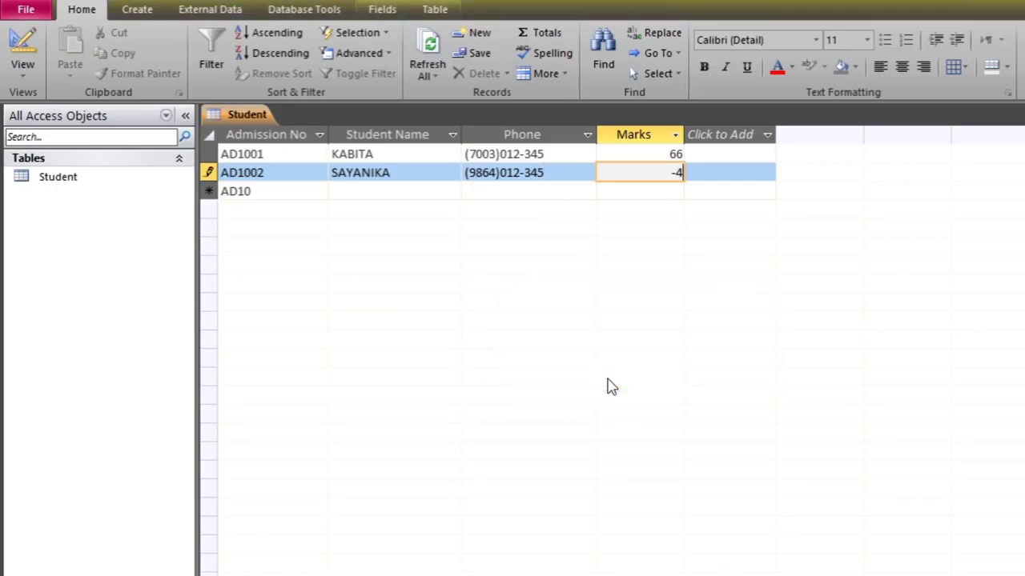
{"action": "key", "text": "BackSpace"}
{"action": "key", "text": "BackSpace"}
{"action": "type", "text": "88"}
{"action": "left_click", "coordinate": [283, 190]}
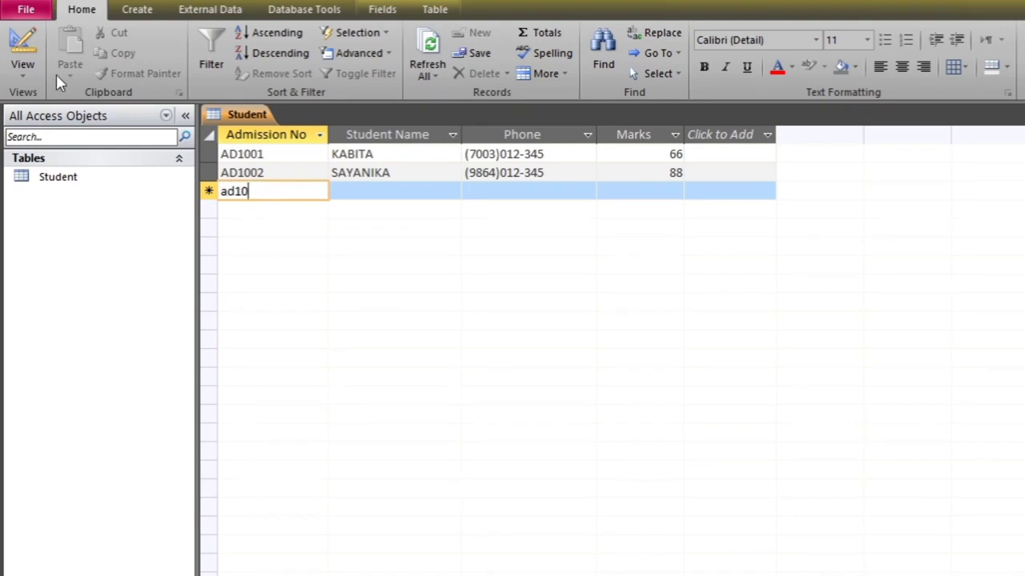
Switch the Student table to Design view
{"action": "left_click", "coordinate": [23, 70]}
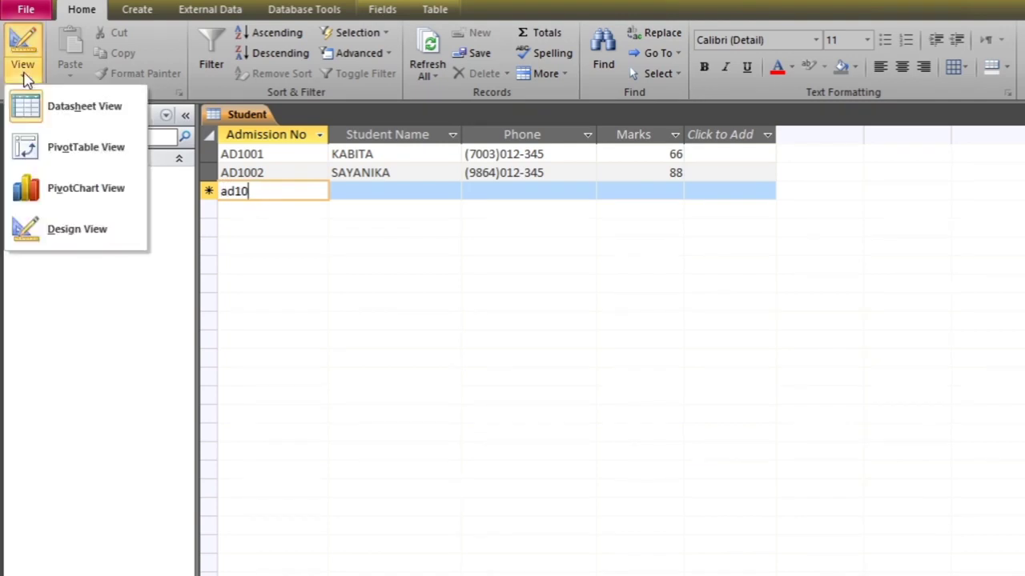
{"action": "left_click", "coordinate": [74, 110]}
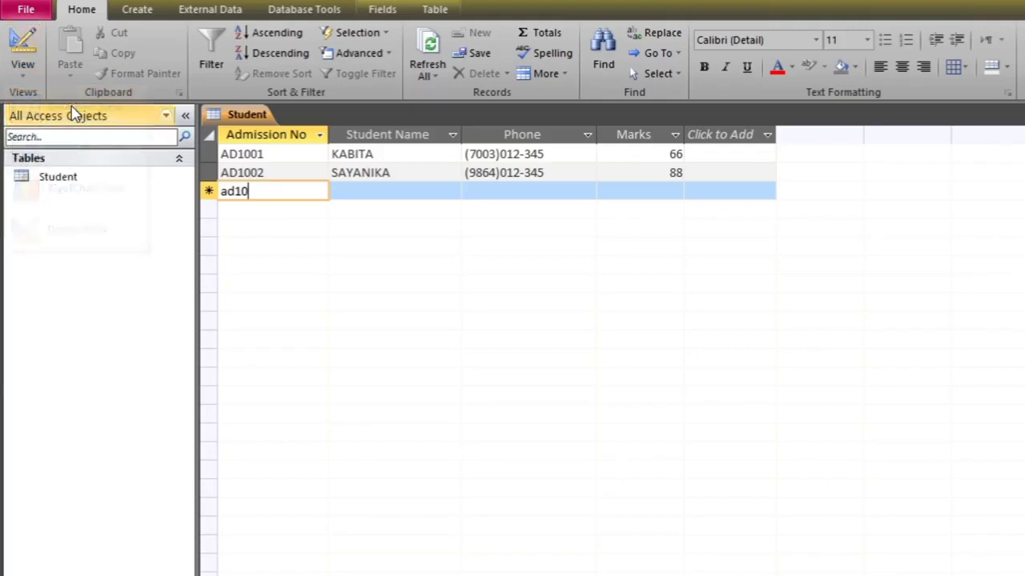
{"action": "left_click", "coordinate": [24, 80]}
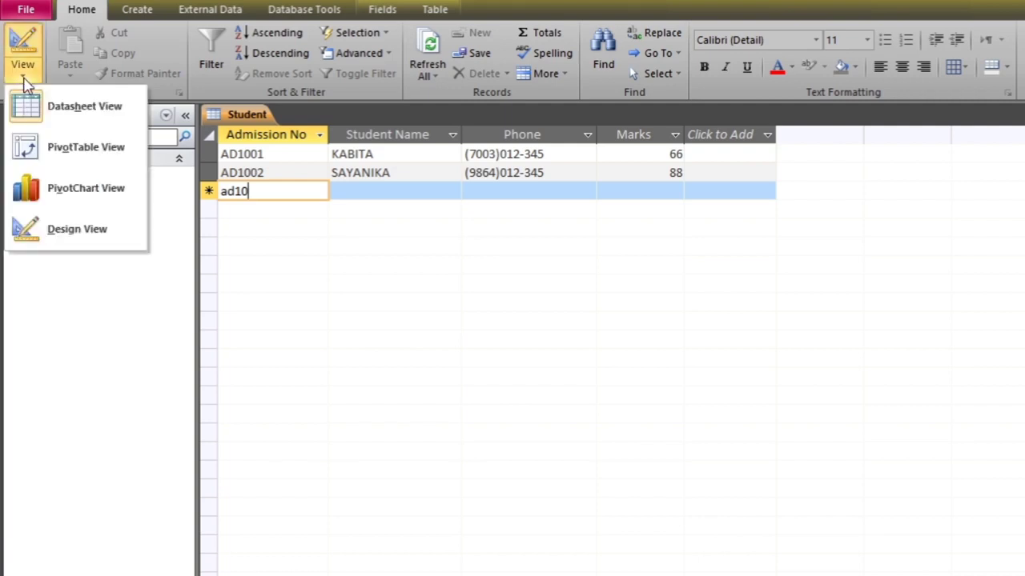
{"action": "left_click", "coordinate": [76, 231]}
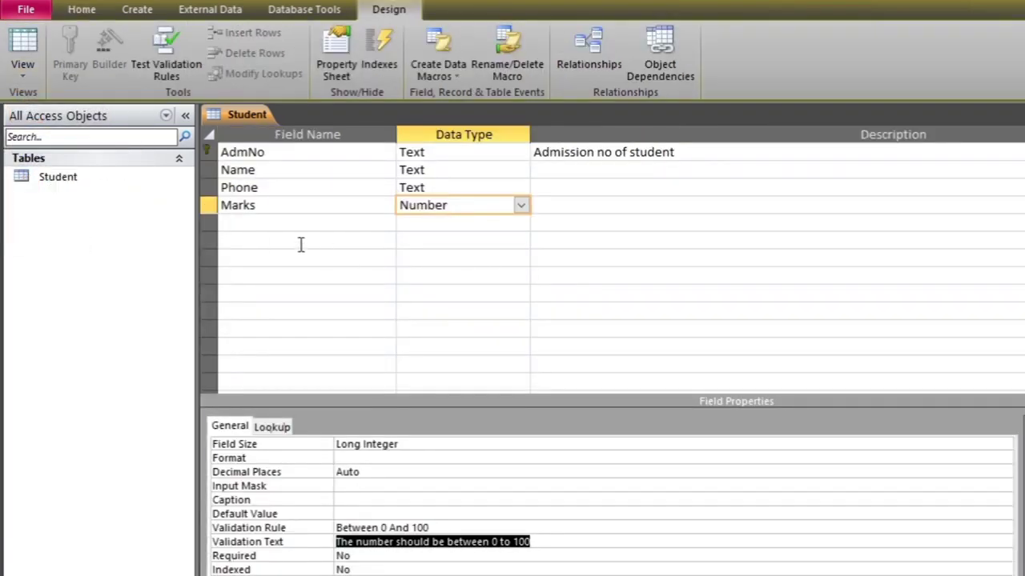
Insert a blank field row above Name, undoing a mistaken insert above AdmNo
{"action": "left_click", "coordinate": [265, 227]}
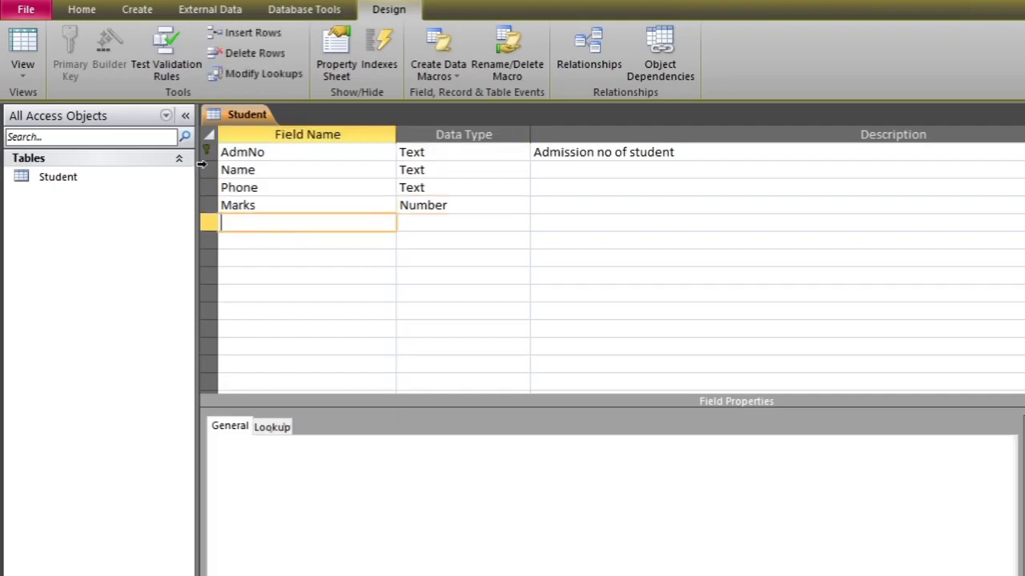
{"action": "left_click", "coordinate": [202, 168]}
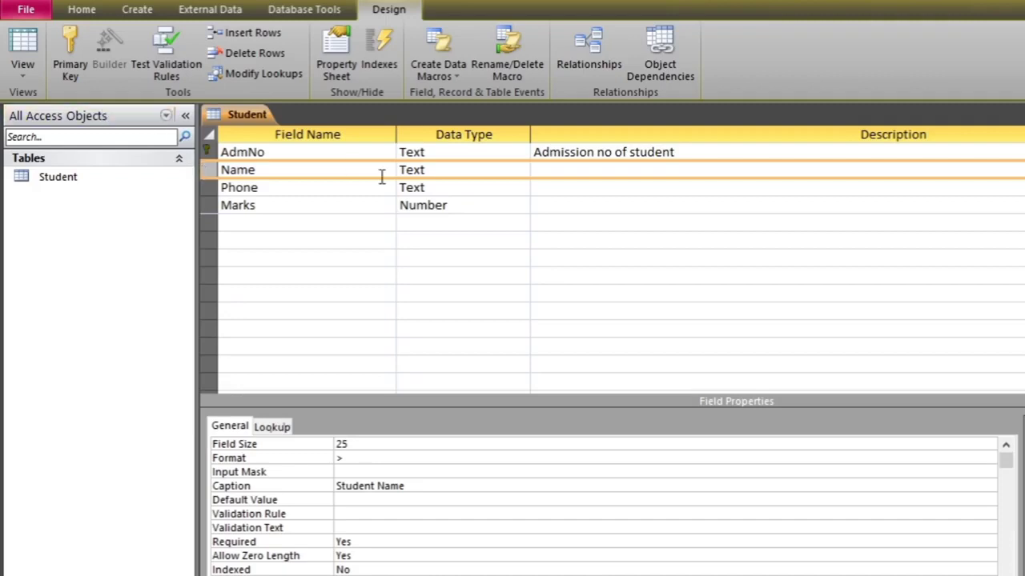
{"action": "left_click", "coordinate": [205, 157]}
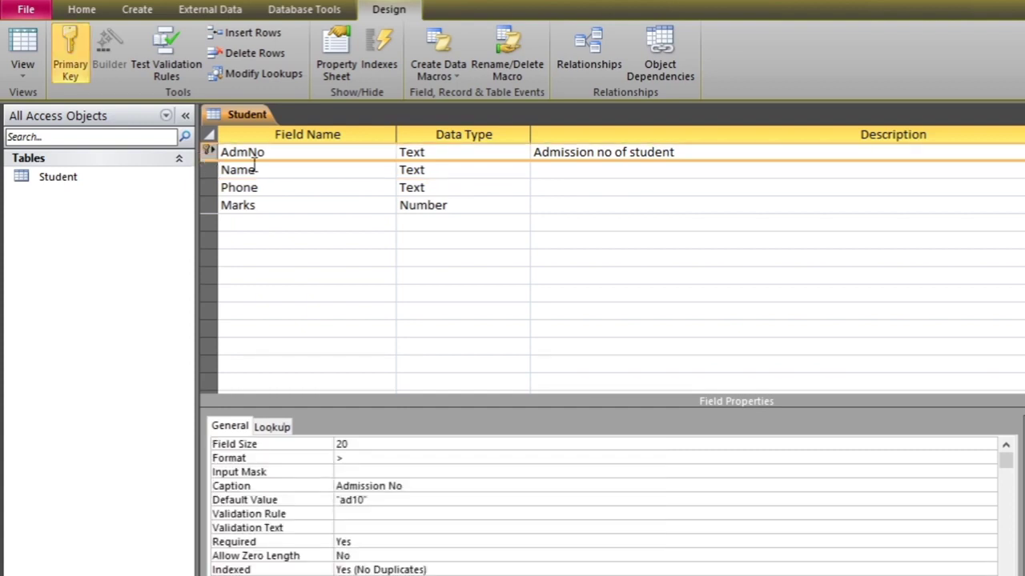
{"action": "left_click", "coordinate": [256, 33]}
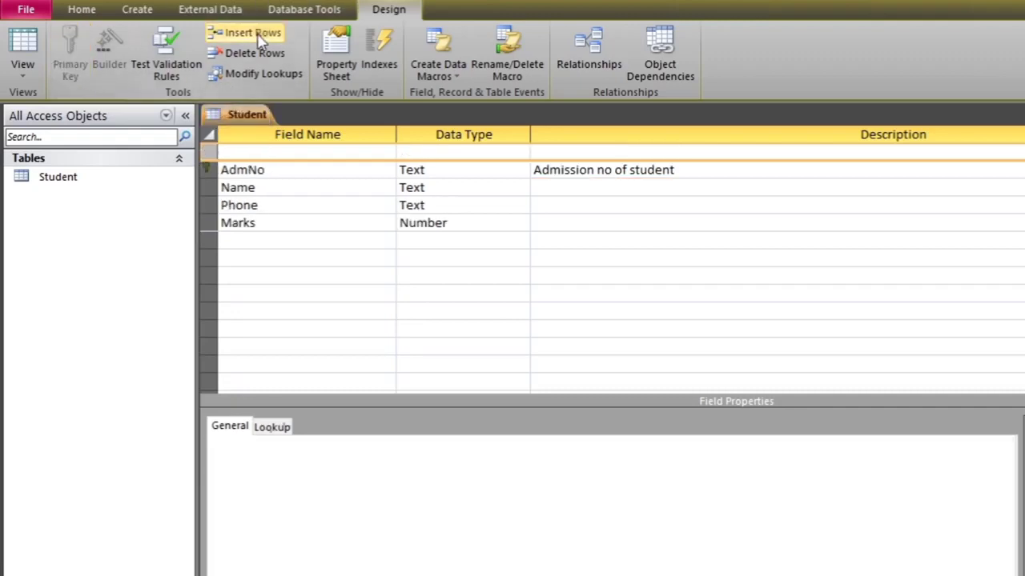
{"action": "left_click", "coordinate": [254, 53]}
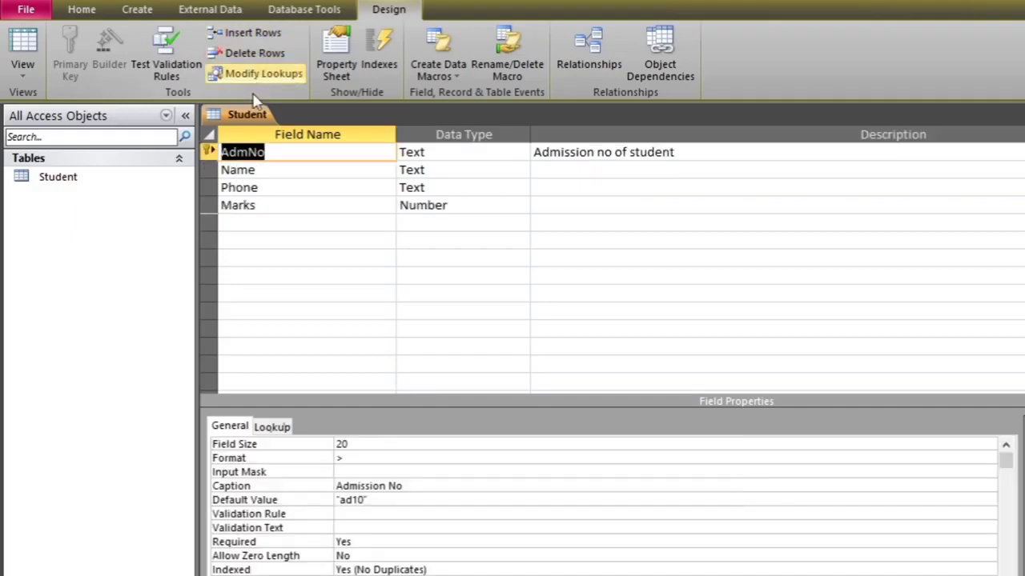
{"action": "left_click", "coordinate": [212, 169]}
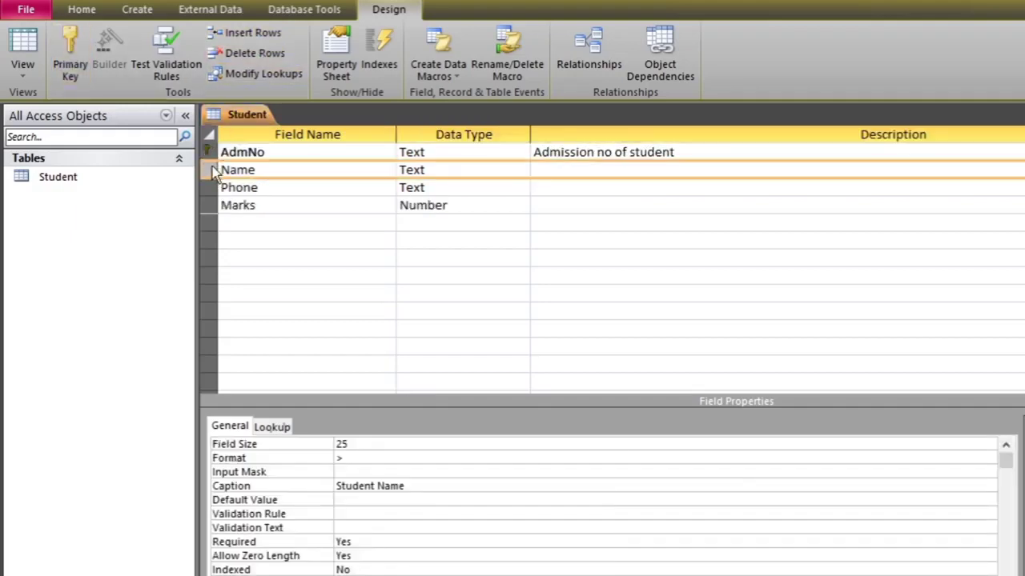
{"action": "left_click", "coordinate": [248, 34]}
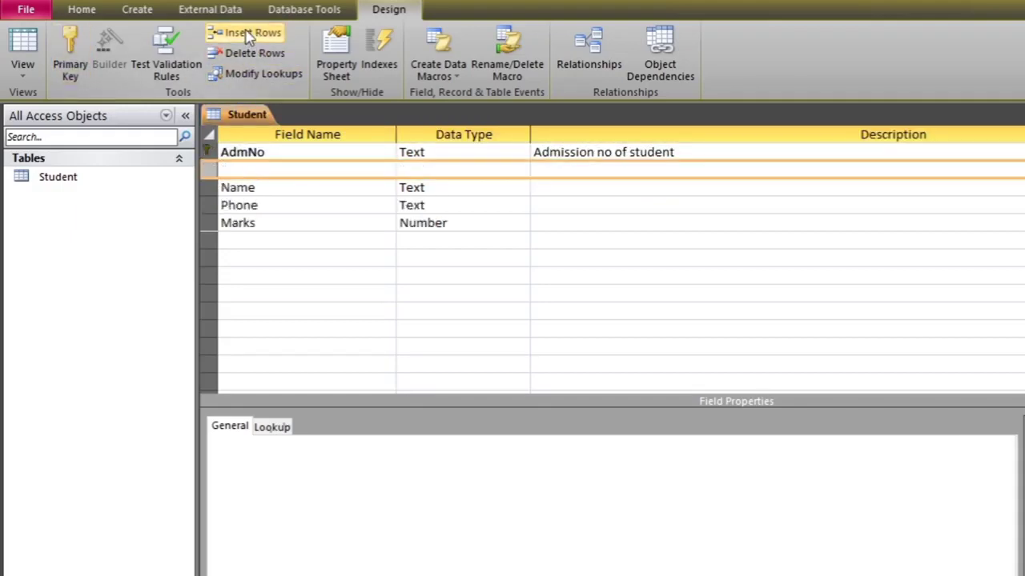
{"action": "left_click", "coordinate": [354, 293]}
{"action": "left_click", "coordinate": [280, 167]}
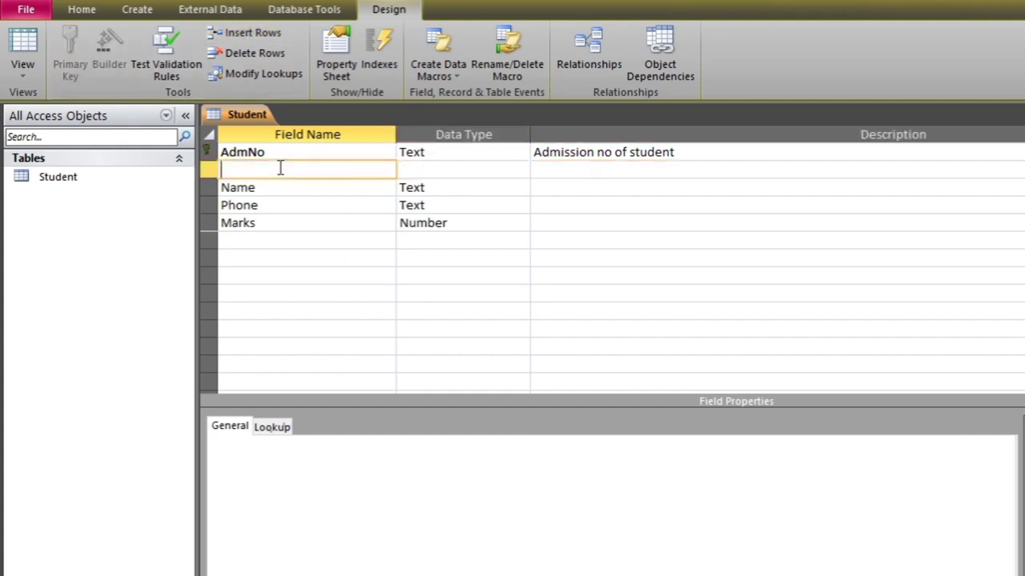
Name the new field AmdDate and set its data type to Date/Time
{"action": "type", "text": "AmdDate"}
{"action": "left_click", "coordinate": [328, 279]}
{"action": "left_click", "coordinate": [483, 171]}
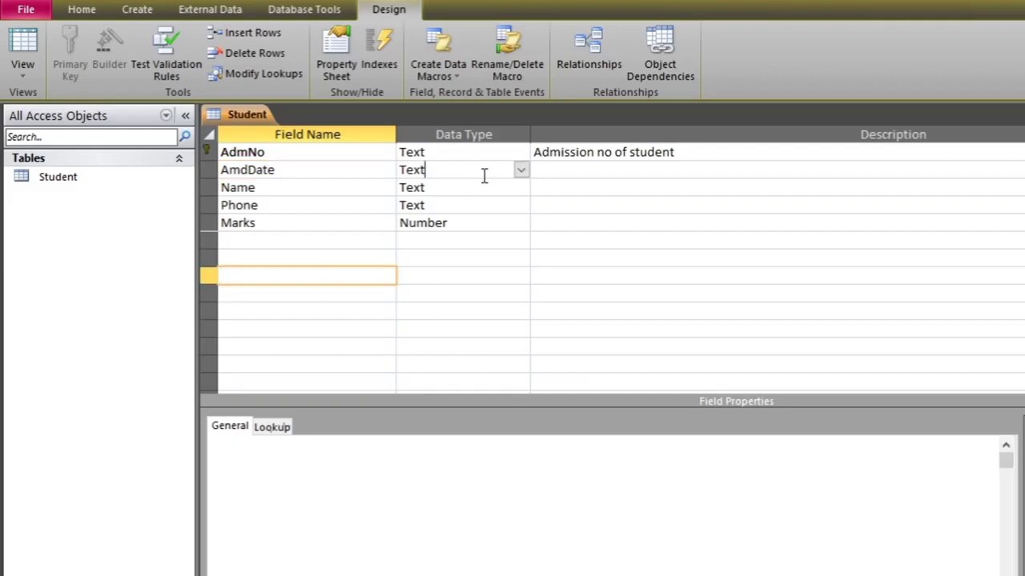
{"action": "left_click", "coordinate": [521, 172]}
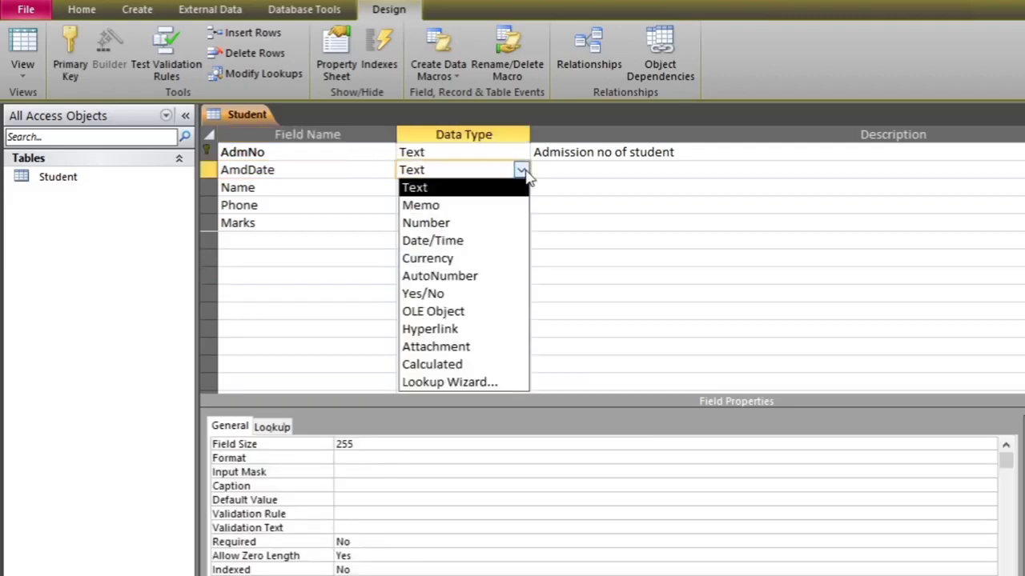
{"action": "left_click", "coordinate": [472, 241]}
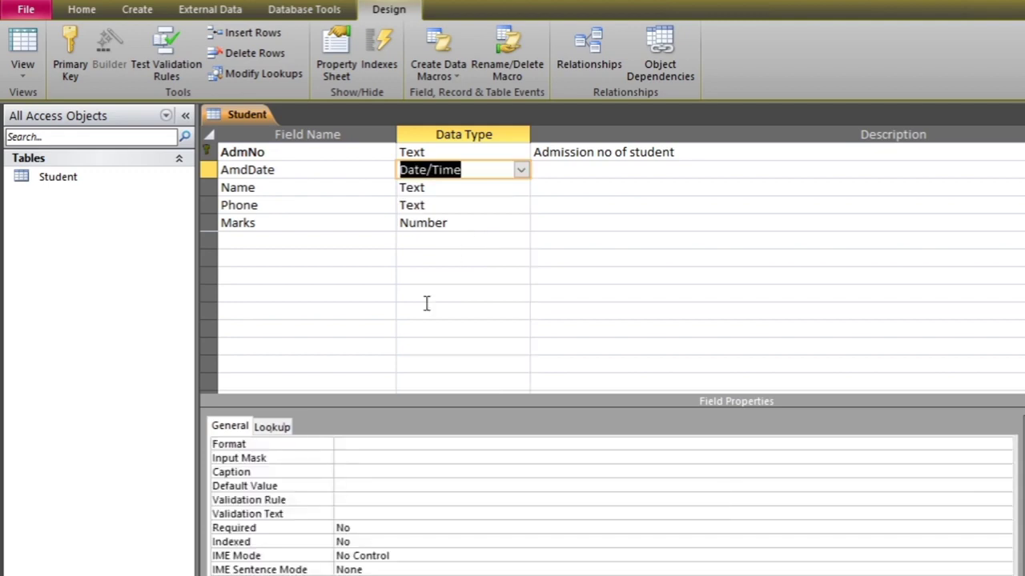
Launch the Input Mask builder for AmdDate
{"action": "left_click", "coordinate": [378, 446]}
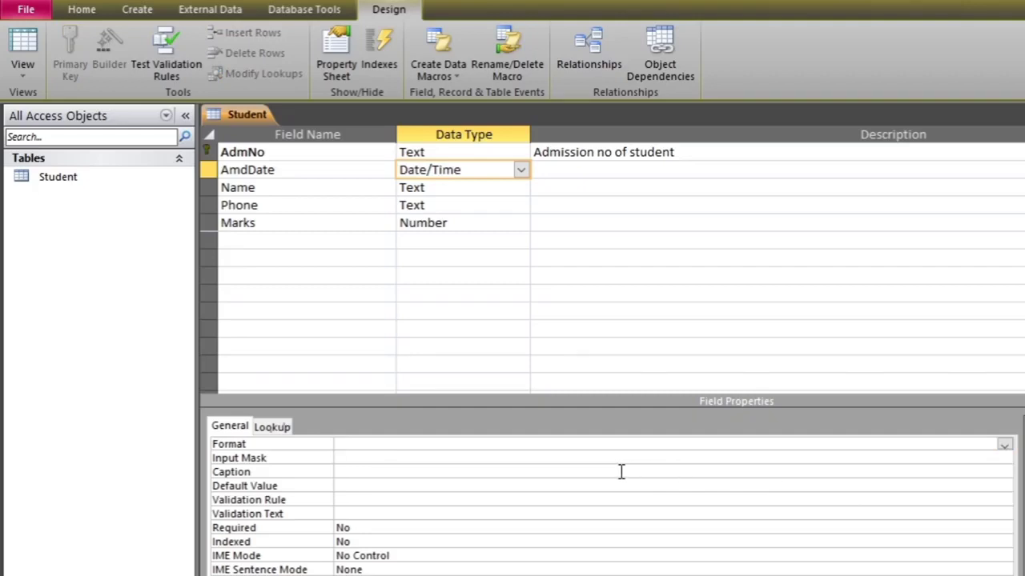
{"action": "left_click", "coordinate": [727, 458]}
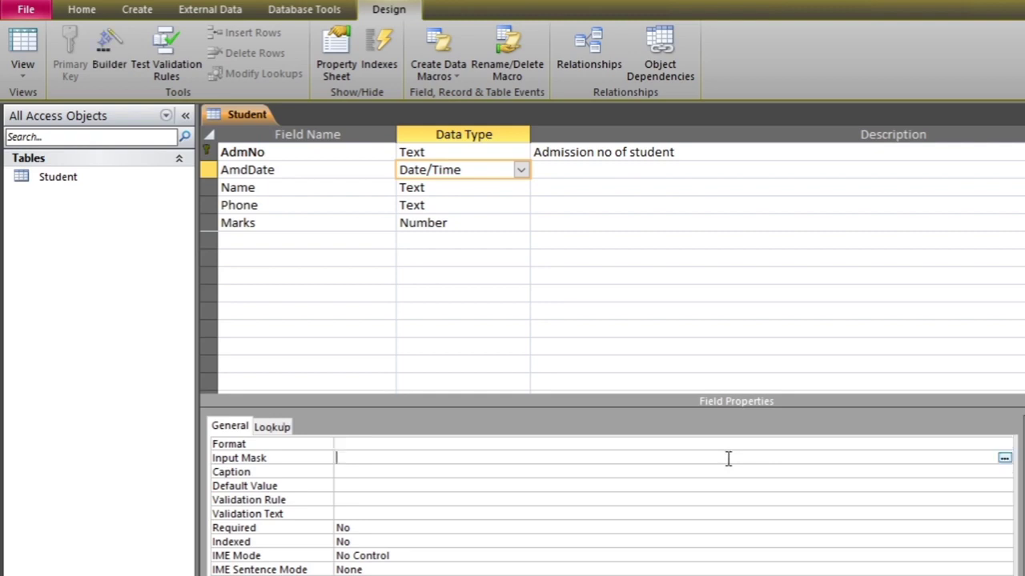
{"action": "left_click", "coordinate": [1003, 457]}
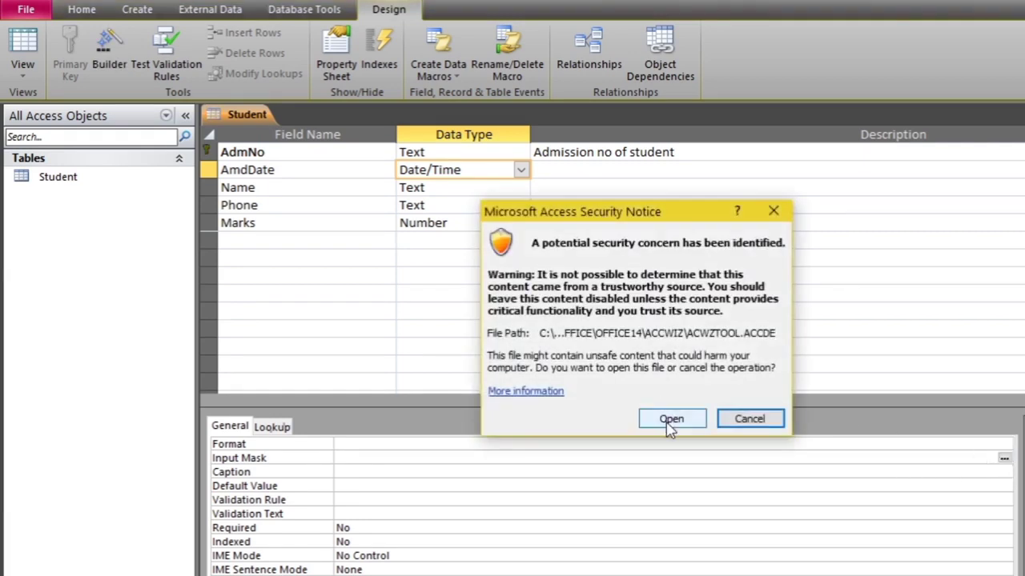
Allow the wizard, save the table, and apply the Medium Date mask 00->L<LL-00;0;_
{"action": "left_click", "coordinate": [670, 423]}
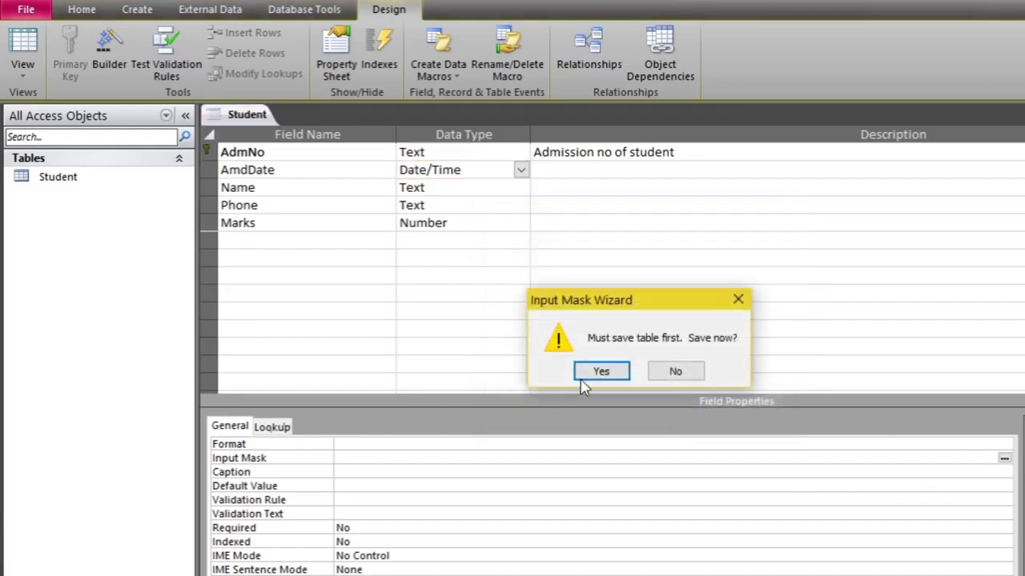
{"action": "left_click", "coordinate": [600, 376]}
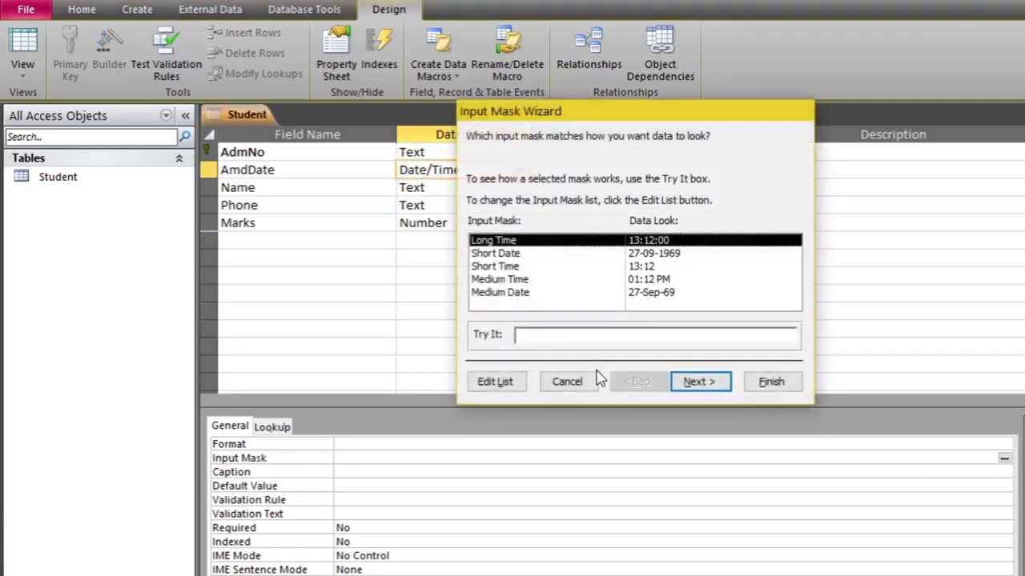
{"action": "left_click", "coordinate": [516, 294]}
{"action": "left_click", "coordinate": [516, 281]}
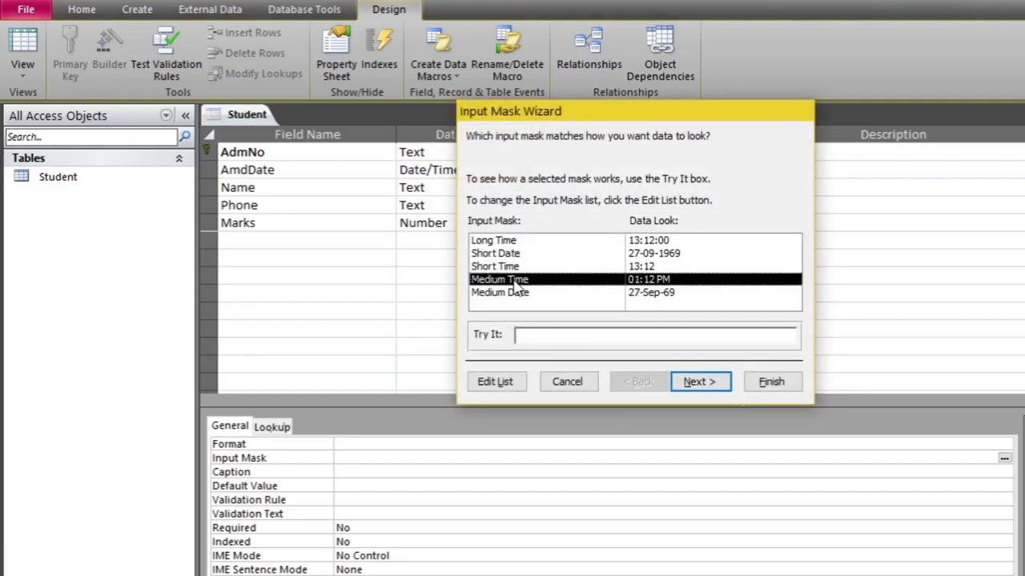
{"action": "left_click", "coordinate": [537, 295]}
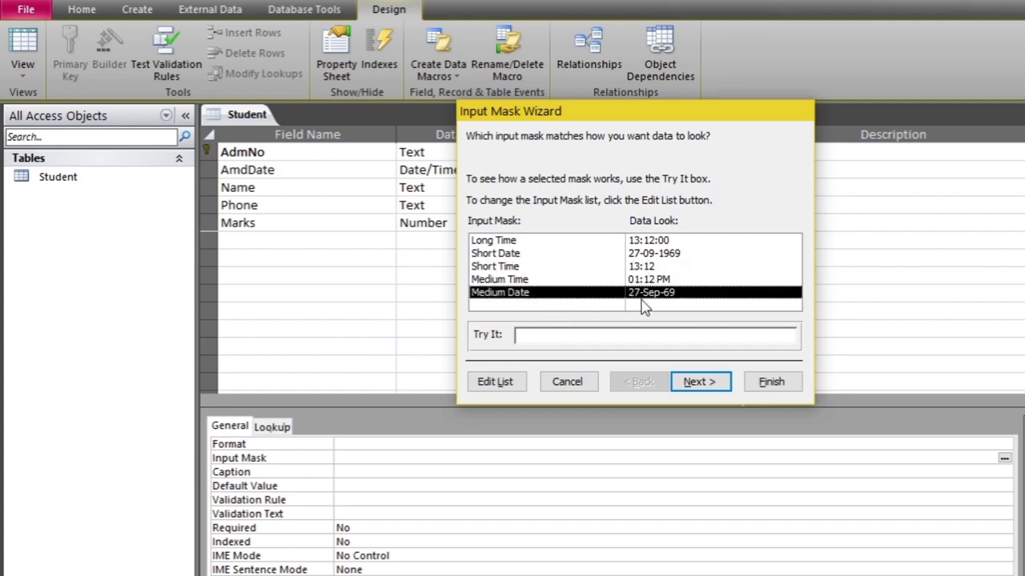
{"action": "left_click", "coordinate": [696, 383]}
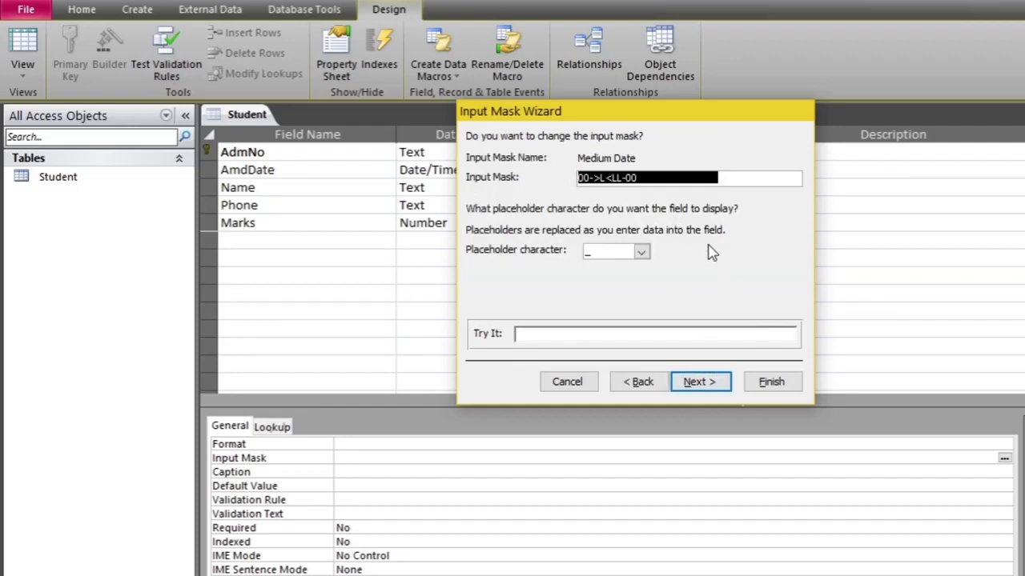
{"action": "left_click", "coordinate": [726, 179]}
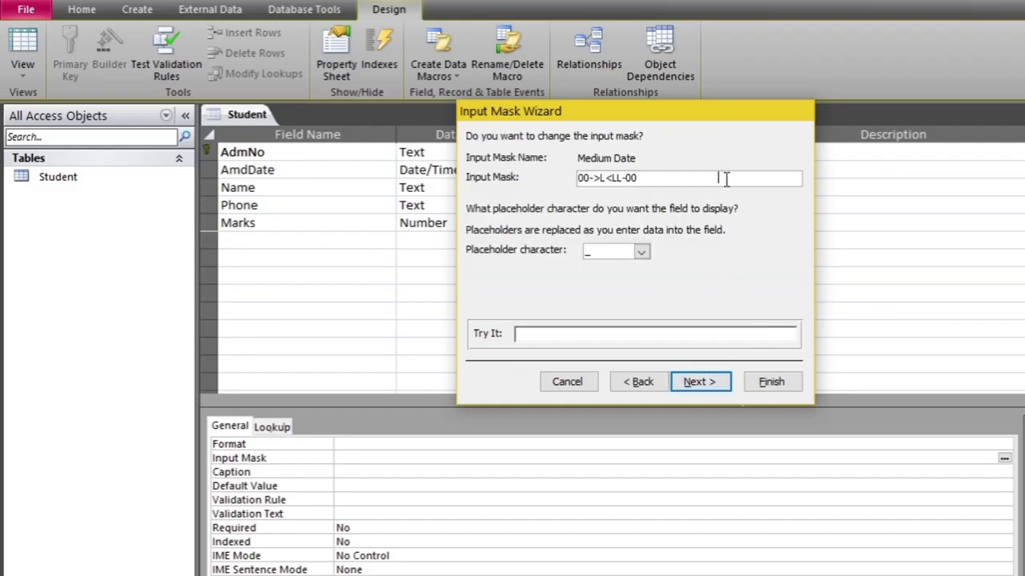
{"action": "left_click", "coordinate": [774, 385]}
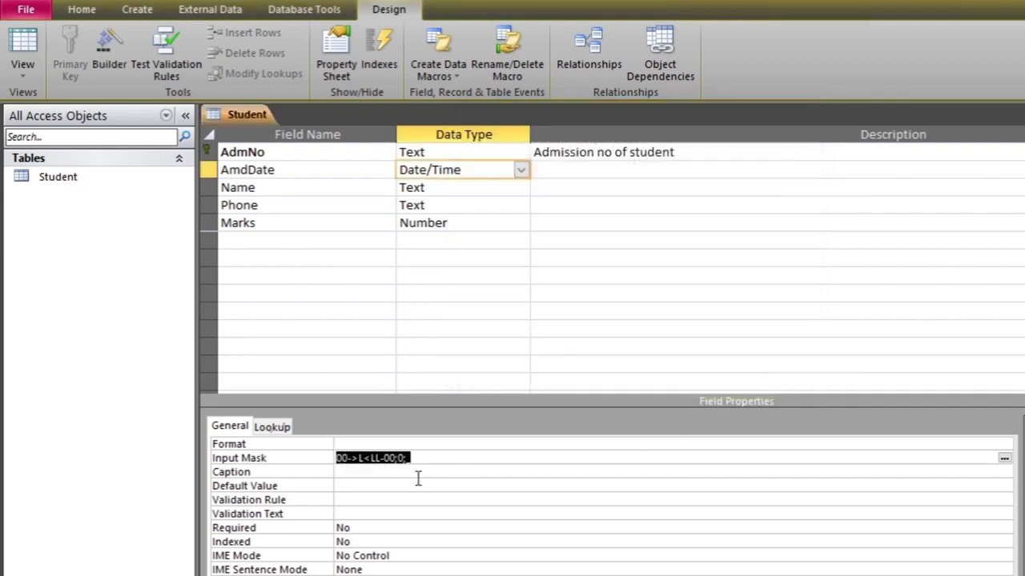
Set caption 'Admission Date', rule >#1/01/2010#, and text 'Date should be after 2010'
{"action": "left_click", "coordinate": [381, 471]}
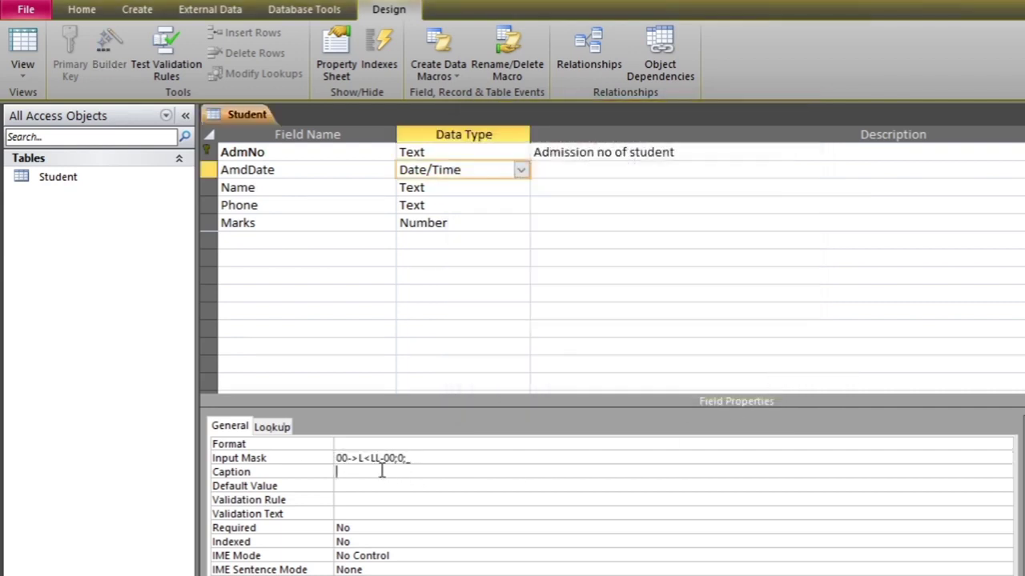
{"action": "type", "text": "Admission Date"}
{"action": "left_click", "coordinate": [371, 486]}
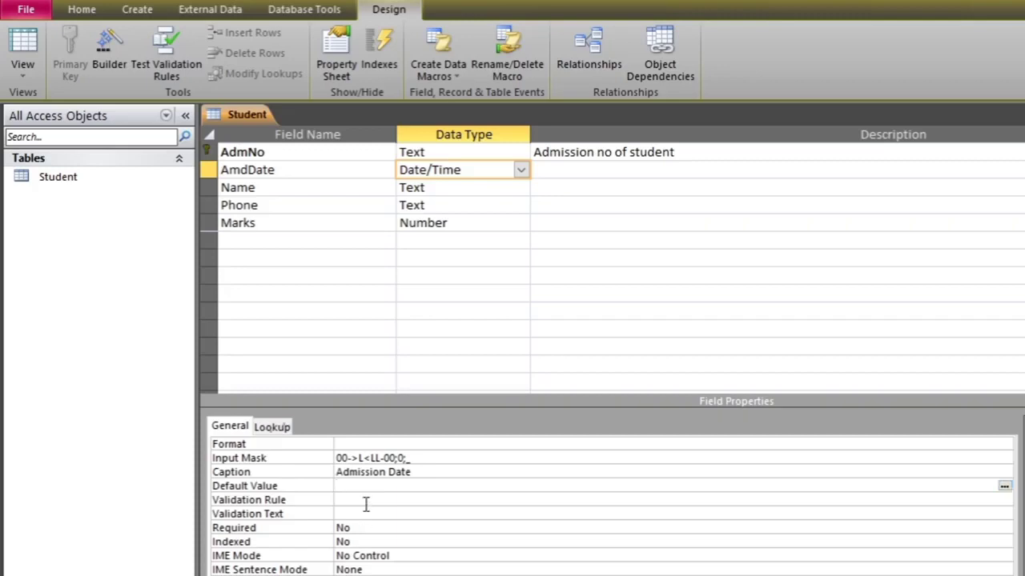
{"action": "left_click", "coordinate": [365, 501]}
{"action": "type", "text": ">#1/01/2010#"}
{"action": "left_click", "coordinate": [385, 519]}
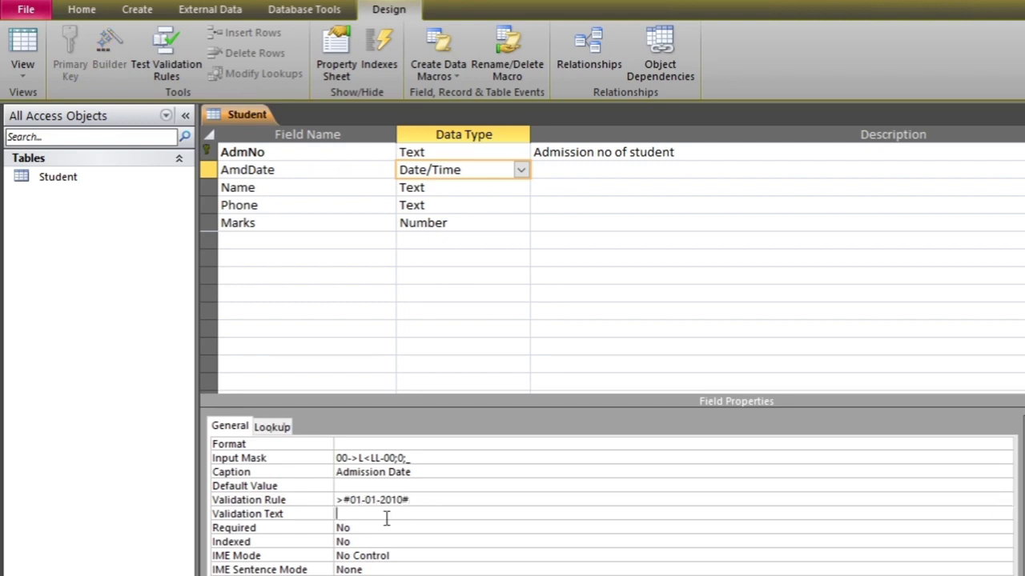
{"action": "type", "text": "Date should be after 2010"}
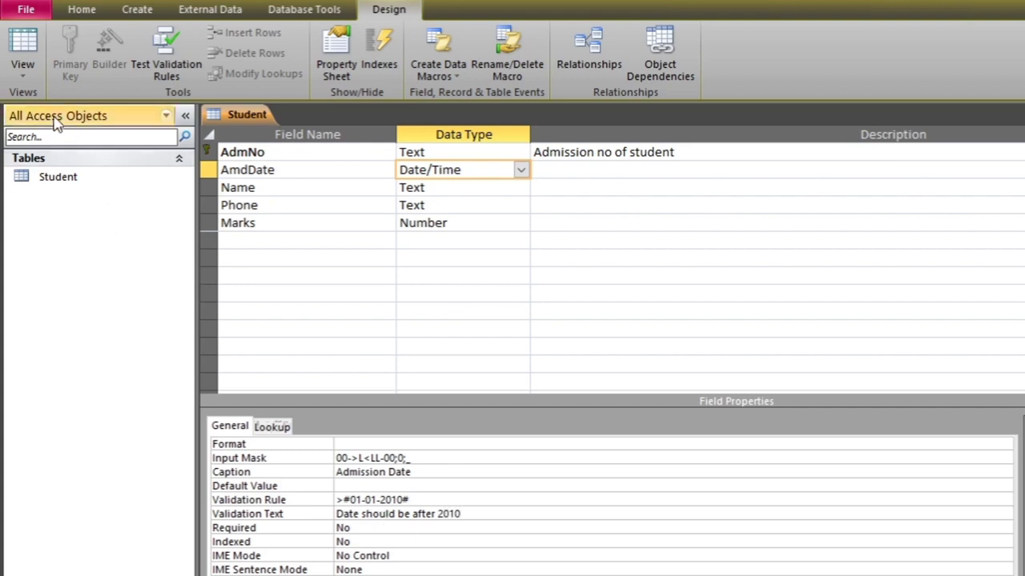
Return to Datasheet view, saving the design and keeping the new AmdDate validation rule
{"action": "left_click", "coordinate": [24, 69]}
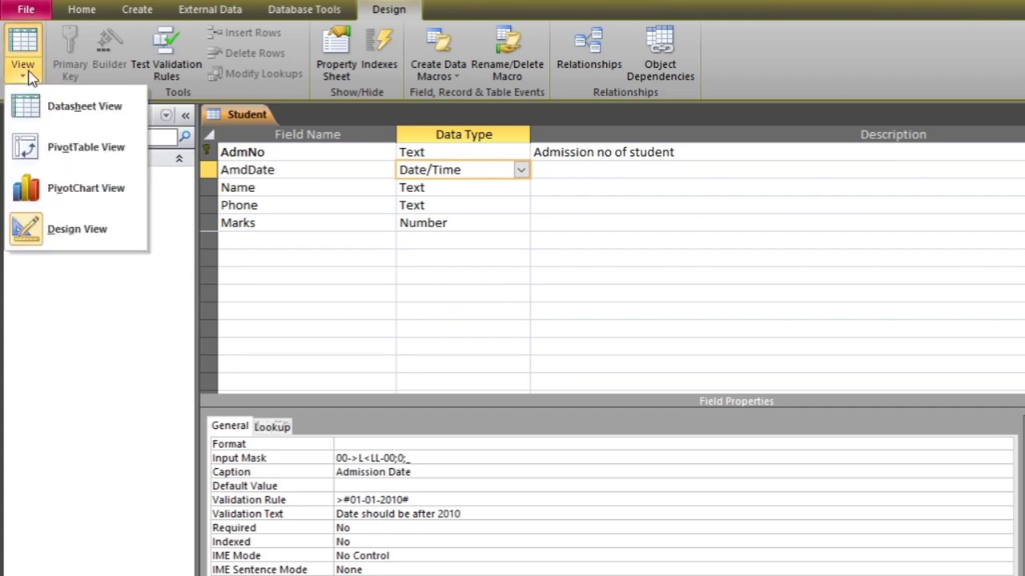
{"action": "left_click", "coordinate": [90, 120]}
{"action": "left_click", "coordinate": [601, 377]}
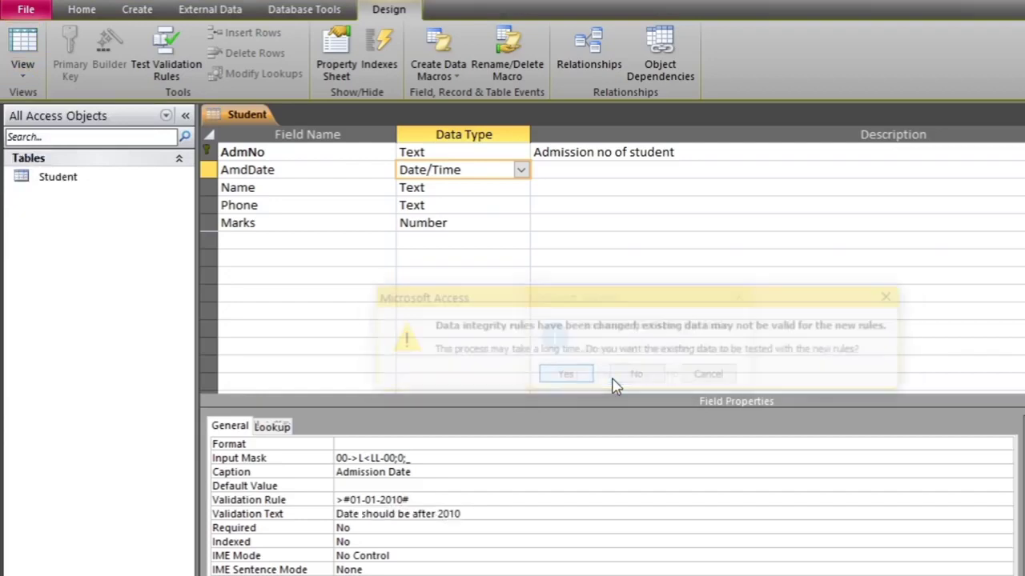
{"action": "left_click", "coordinate": [564, 378]}
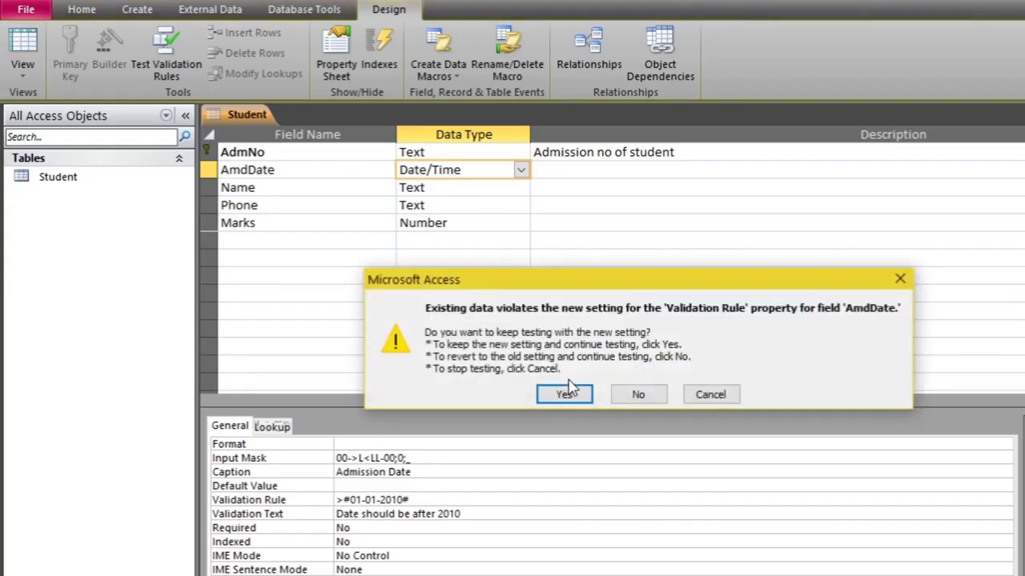
{"action": "left_click", "coordinate": [568, 395]}
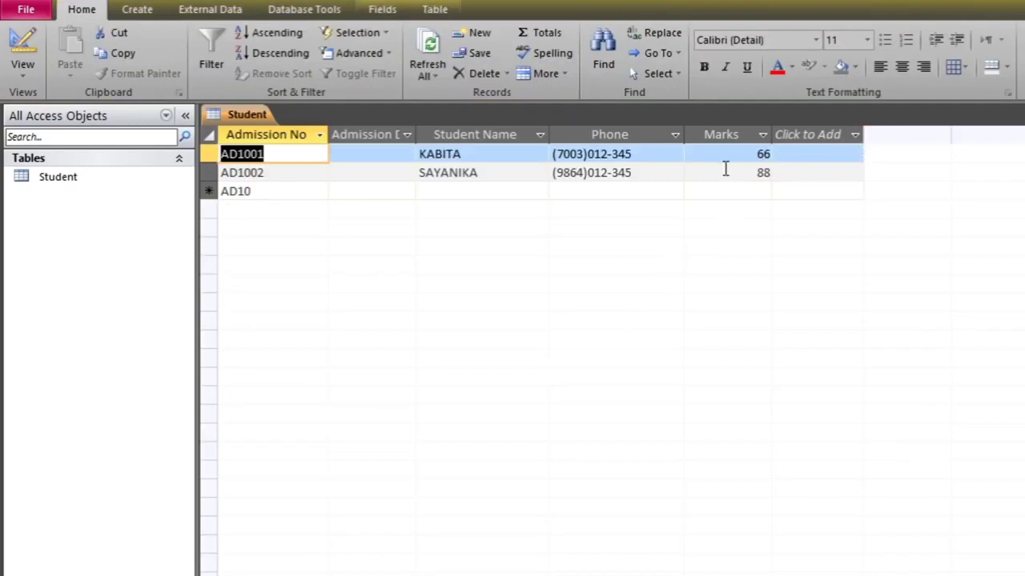
Widen the Admission Date column so its full header is visible
{"action": "left_click", "coordinate": [23, 73]}
{"action": "left_click", "coordinate": [361, 151]}
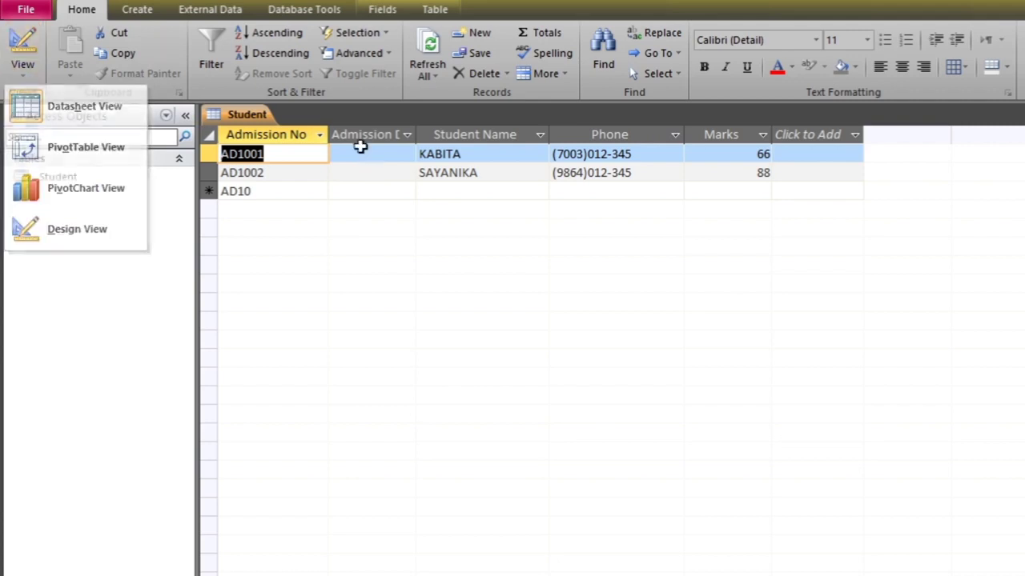
{"action": "left_click", "coordinate": [366, 156]}
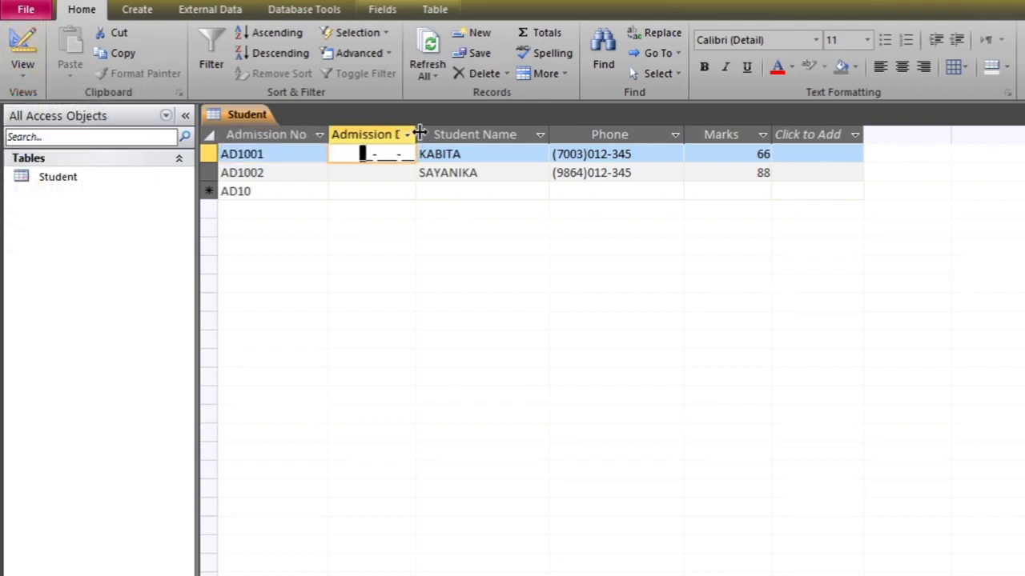
{"action": "left_click_drag", "start_coordinate": [416, 134], "coordinate": [453, 135]}
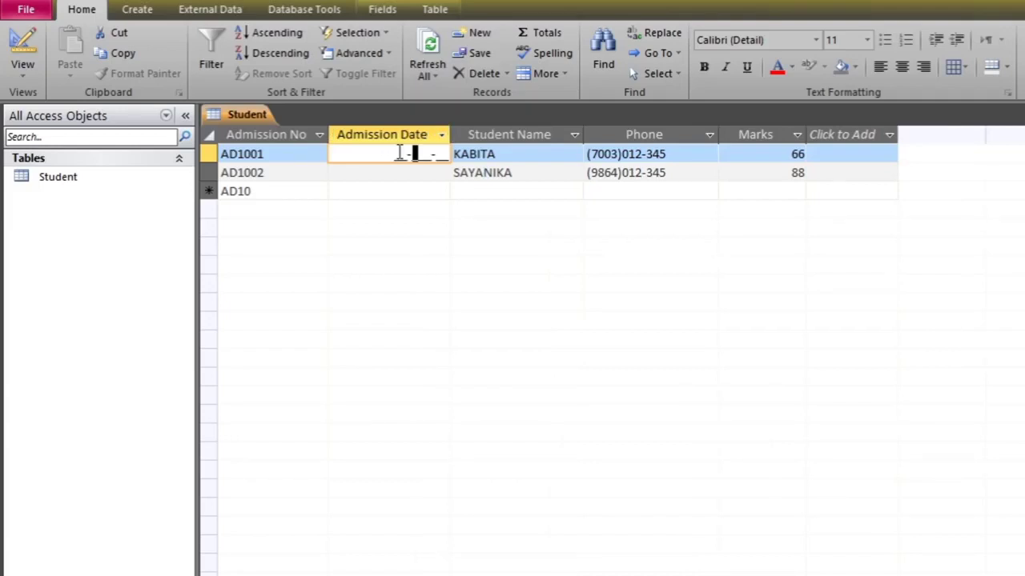
{"action": "key", "text": "Left"}
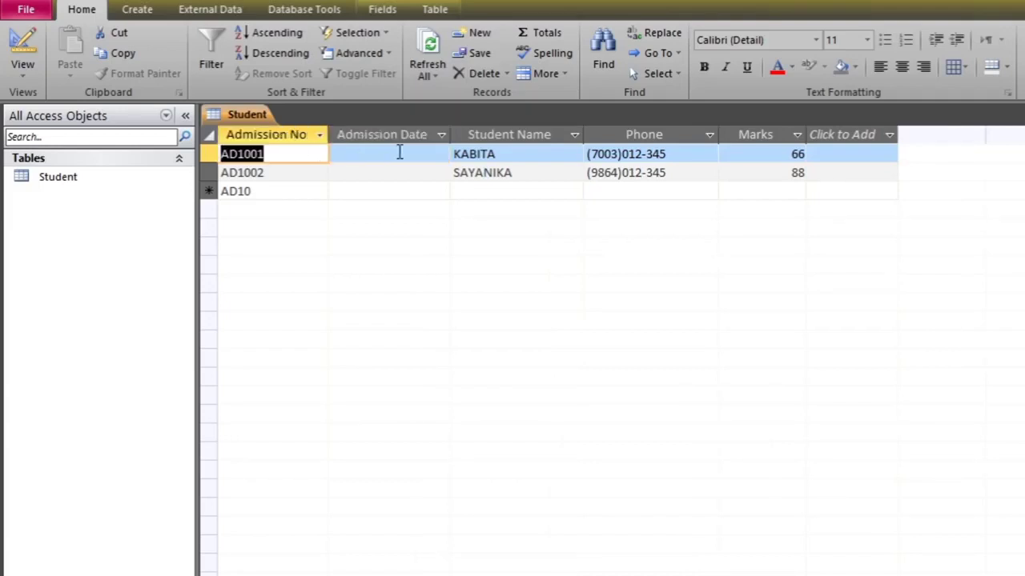
Enter 12-Mar-18 as AD1001's admission date
{"action": "left_click", "coordinate": [397, 153]}
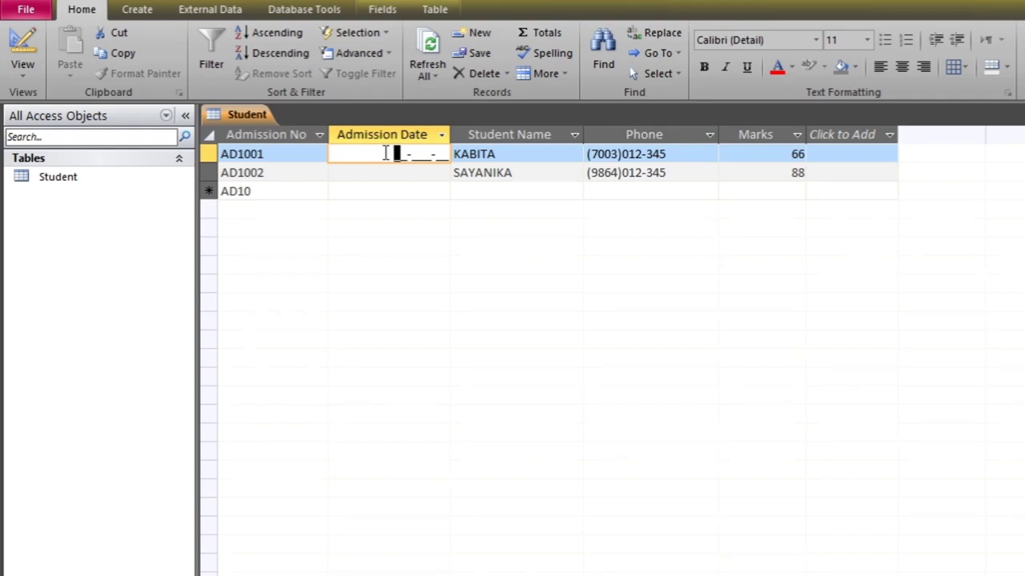
{"action": "type", "text": "12"}
{"action": "type", "text": "Mar-"}
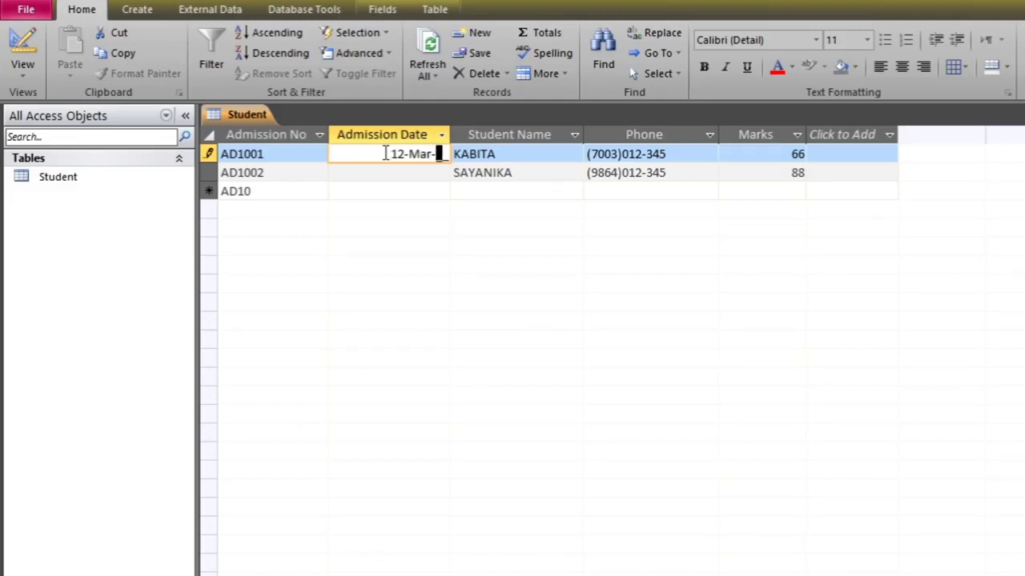
{"action": "type", "text": "20"}
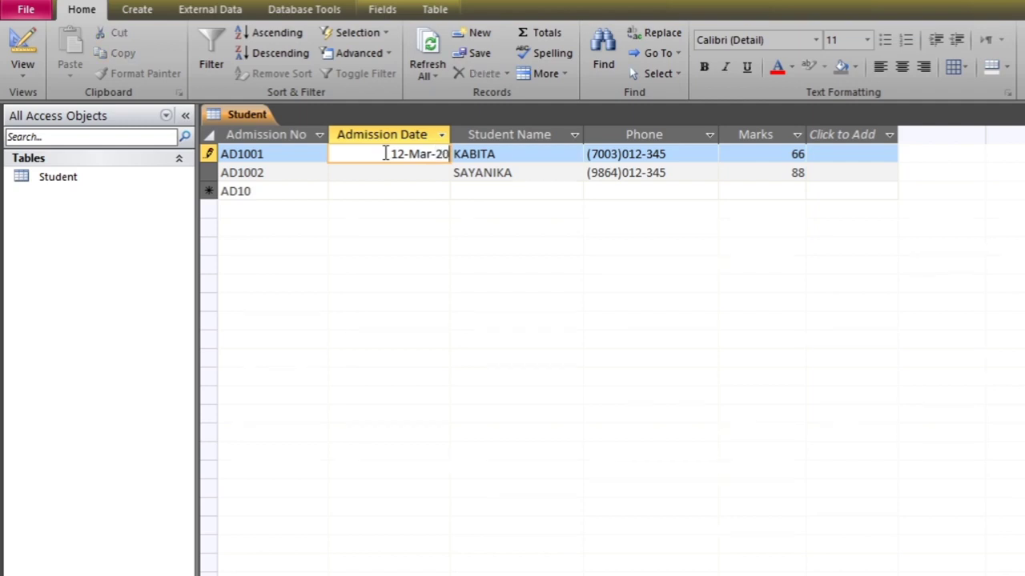
{"action": "key", "text": "BackSpace"}
{"action": "key", "text": "BackSpace"}
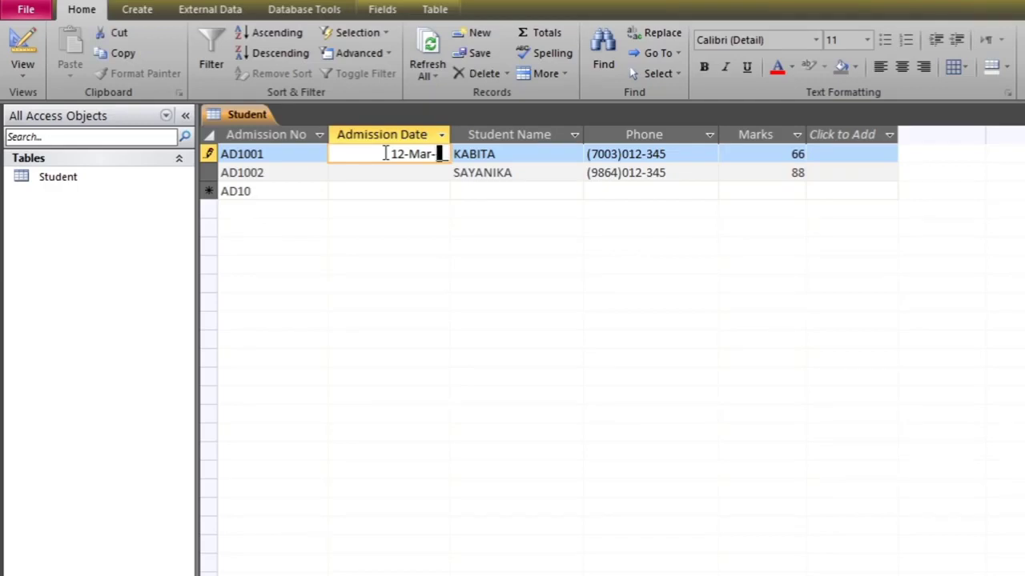
{"action": "type", "text": "18"}
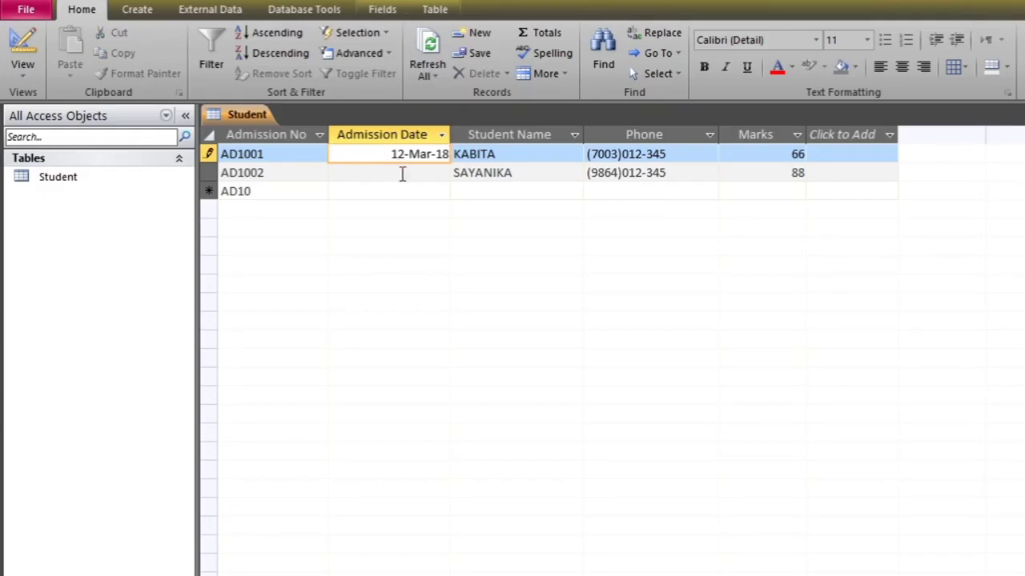
Enter 12-Jan-07 as AD1002's admission date
{"action": "left_click", "coordinate": [402, 172]}
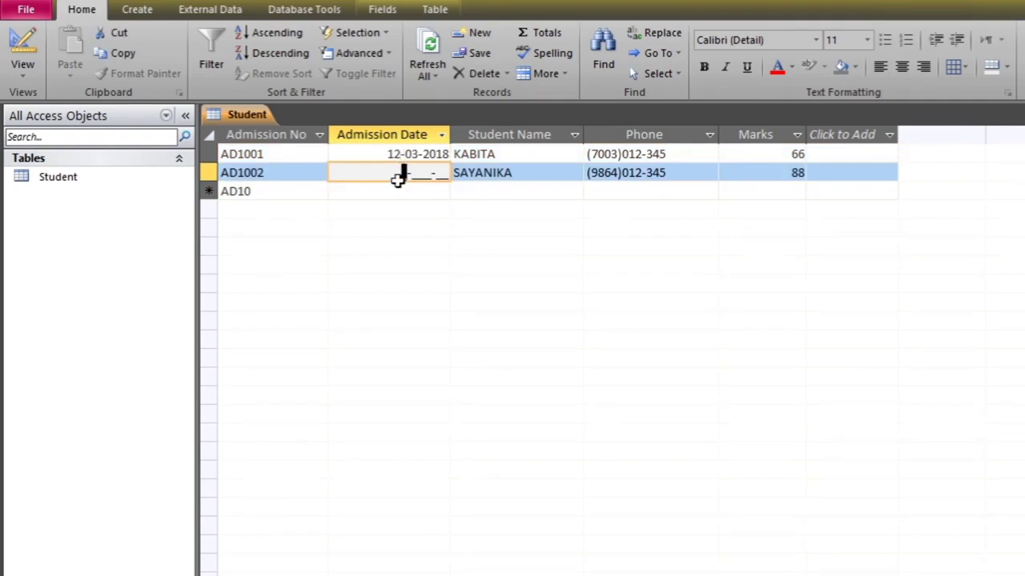
{"action": "type", "text": "11-"}
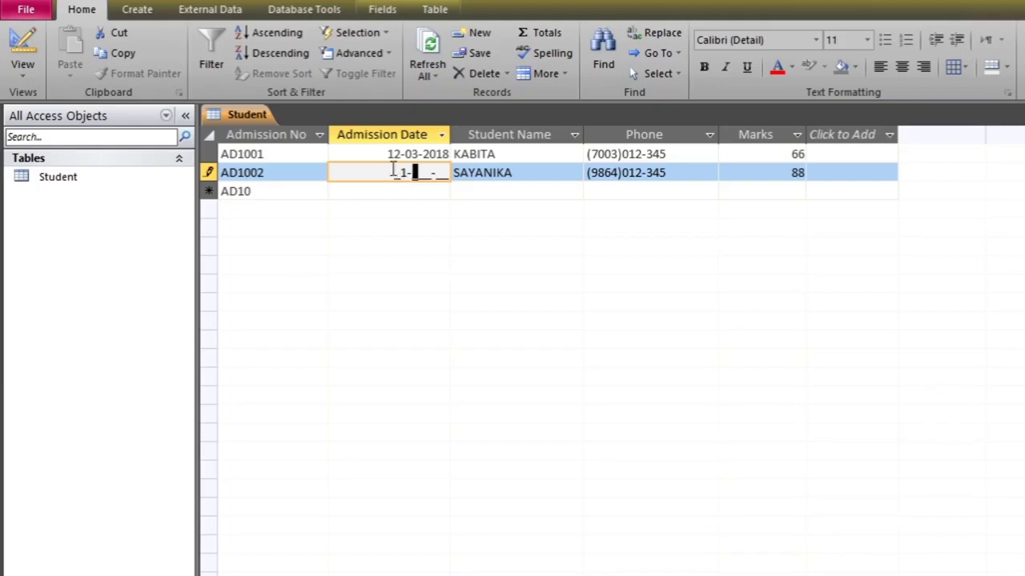
{"action": "key", "text": "BackSpace"}
{"action": "type", "text": "2jan"}
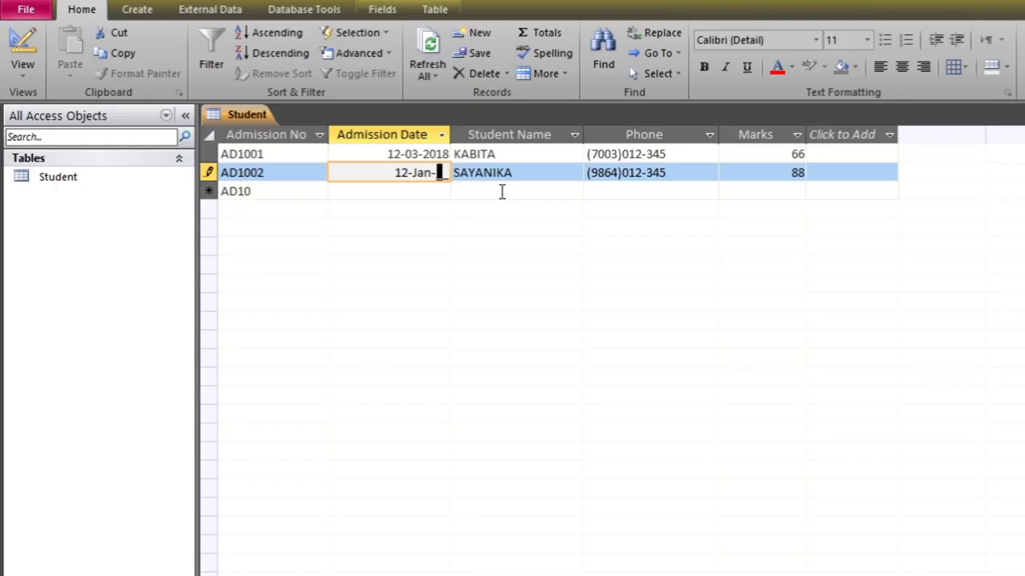
{"action": "type", "text": "07"}
{"action": "key", "text": "Return"}
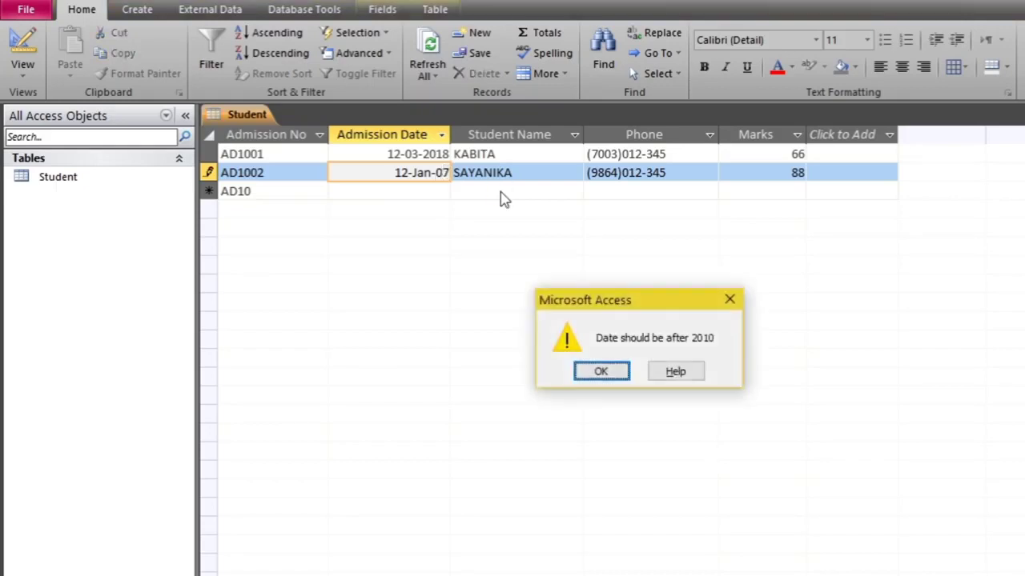
After the post-2010 date warning, change AD1002's year to 2012 and save the record
{"action": "left_click", "coordinate": [601, 373]}
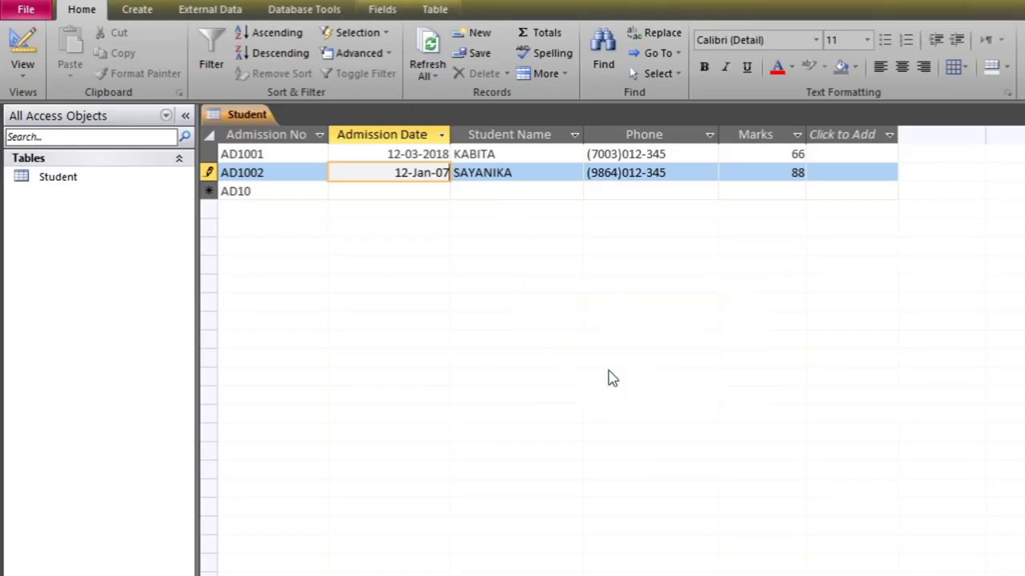
{"action": "key", "text": "BackSpace"}
{"action": "key", "text": "BackSpace"}
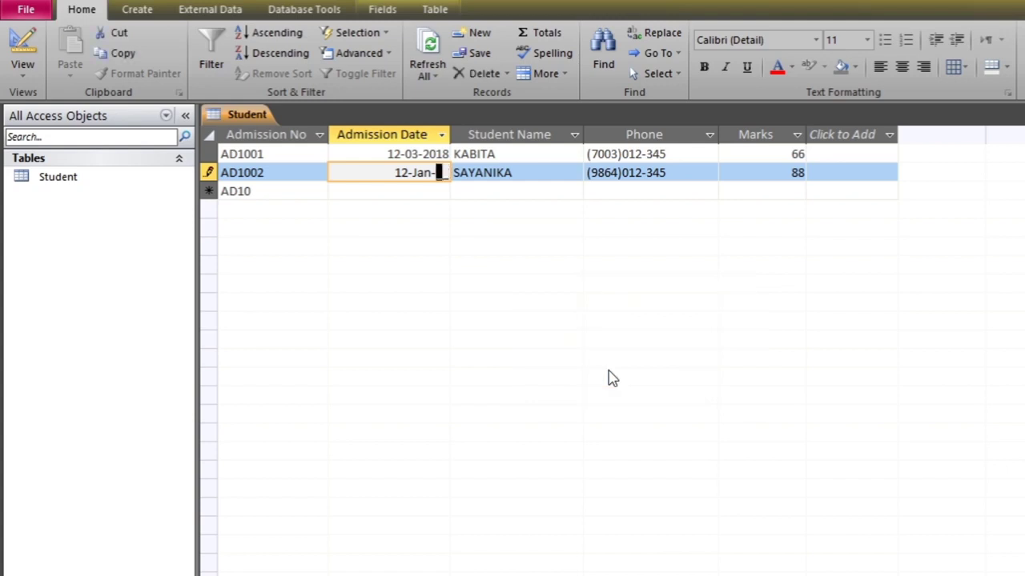
{"action": "type", "text": "12"}
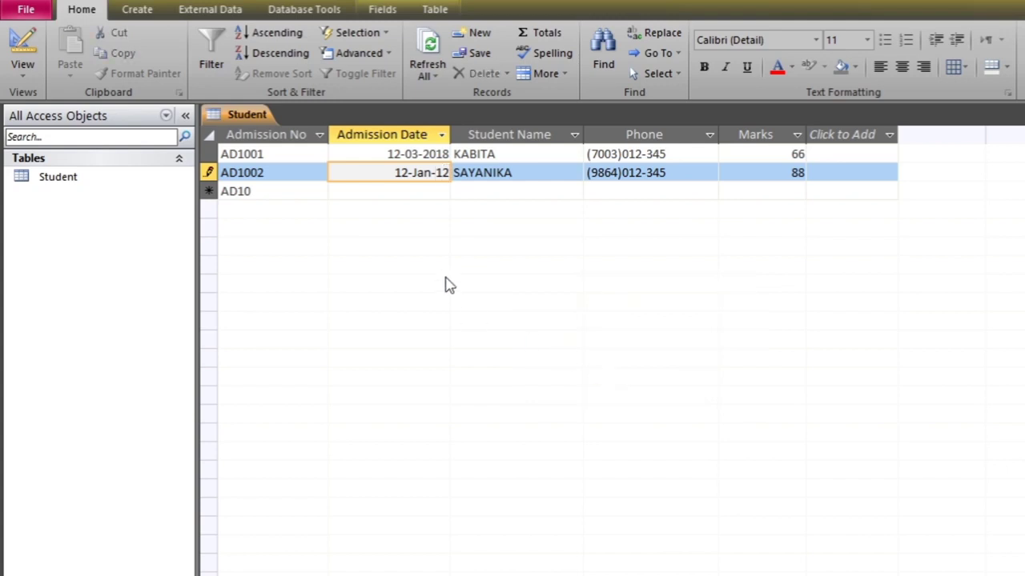
{"action": "left_click", "coordinate": [382, 195]}
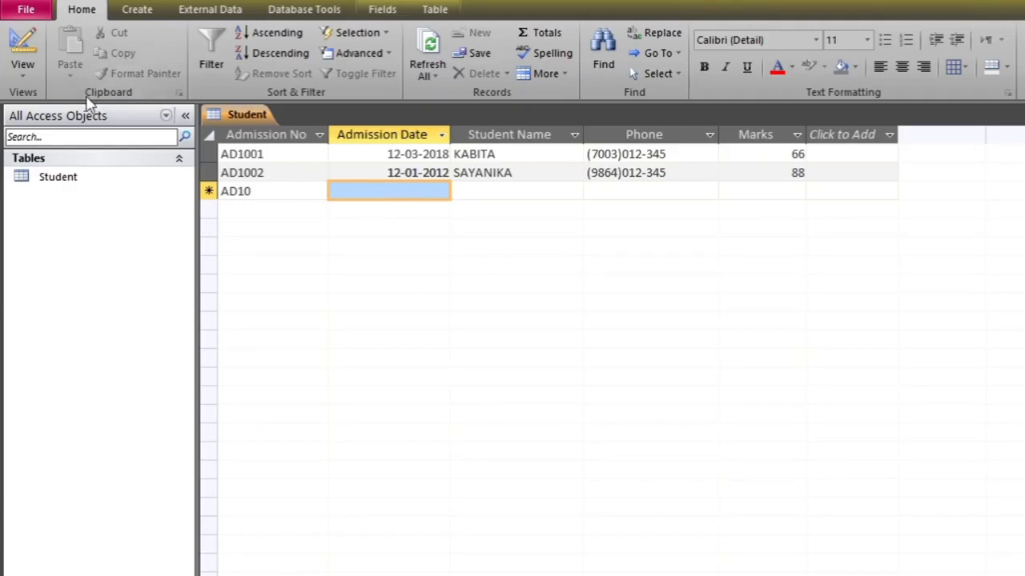
{"action": "left_click", "coordinate": [23, 69]}
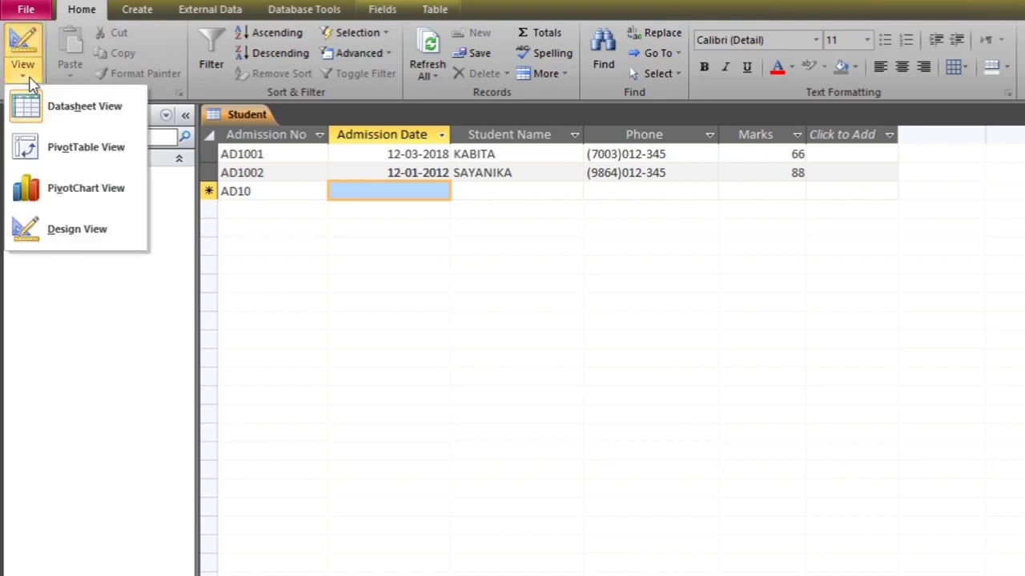
{"action": "left_click", "coordinate": [76, 118]}
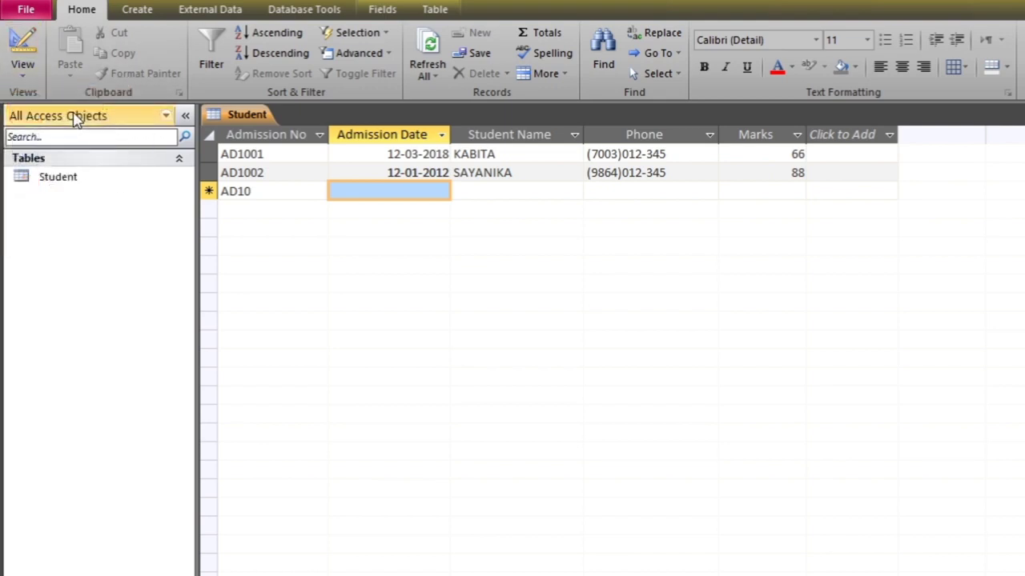
{"action": "left_click", "coordinate": [26, 78]}
In Design view, add a Text field named House in the empty row below Marks
{"action": "left_click", "coordinate": [114, 232]}
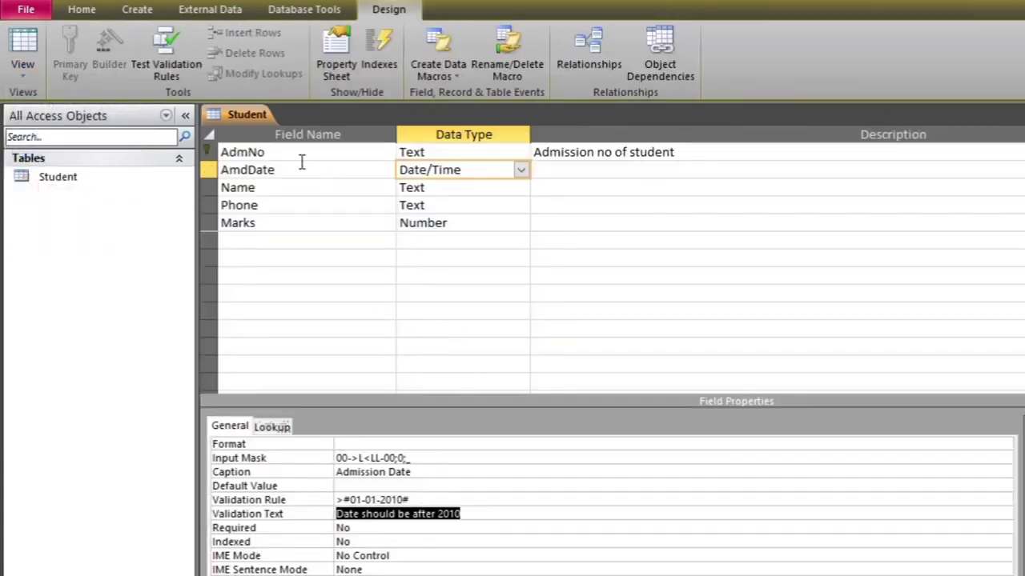
{"action": "left_click", "coordinate": [288, 188]}
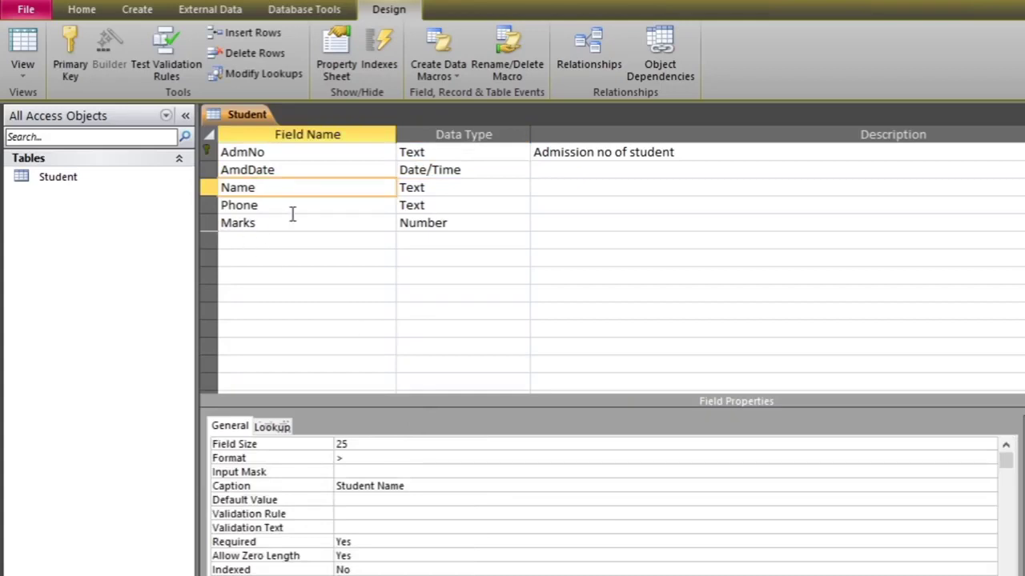
{"action": "left_click", "coordinate": [206, 244]}
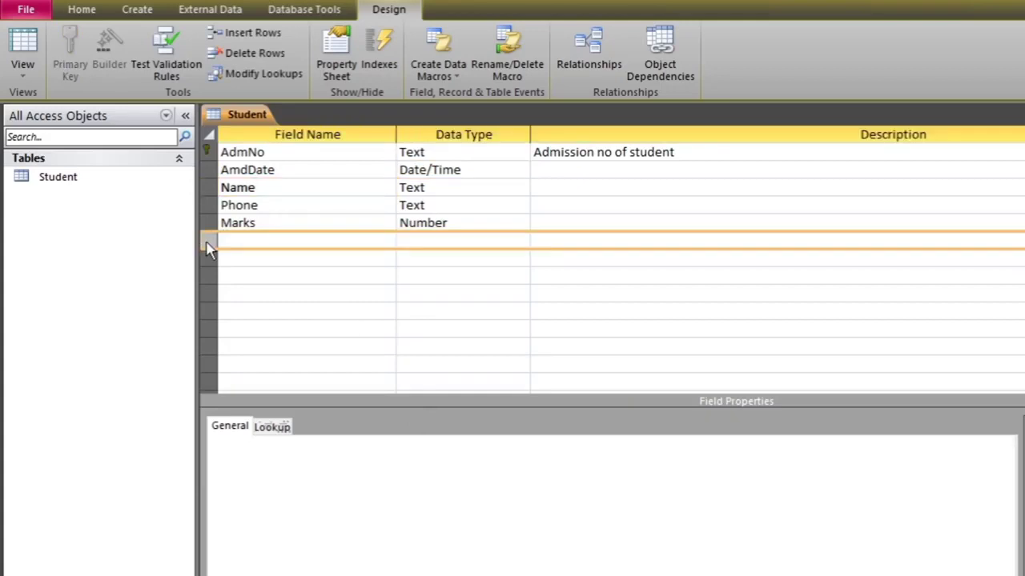
{"action": "left_click", "coordinate": [291, 243]}
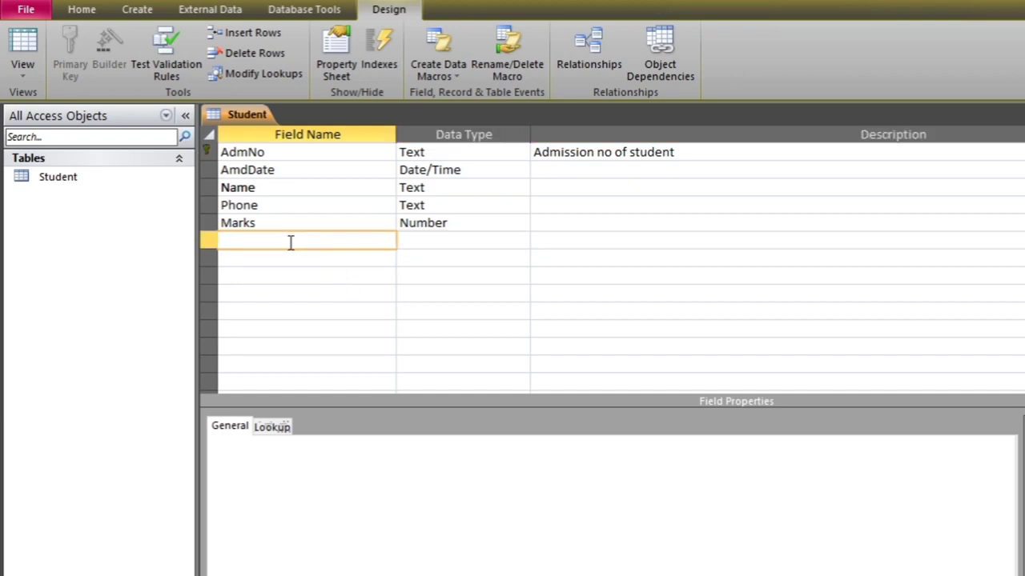
{"action": "type", "text": "House"}
{"action": "left_click", "coordinate": [450, 242]}
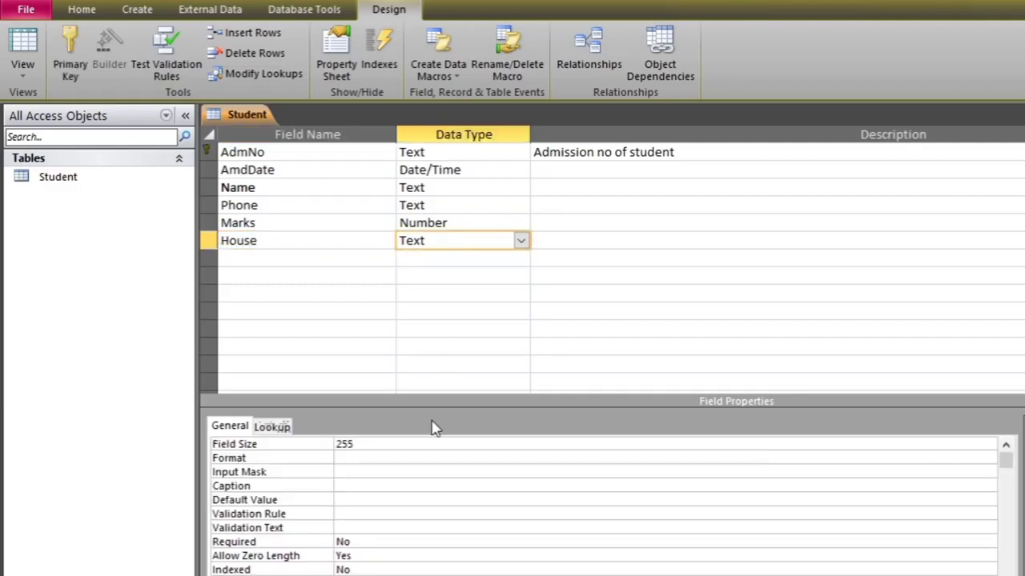
{"action": "left_click", "coordinate": [380, 514]}
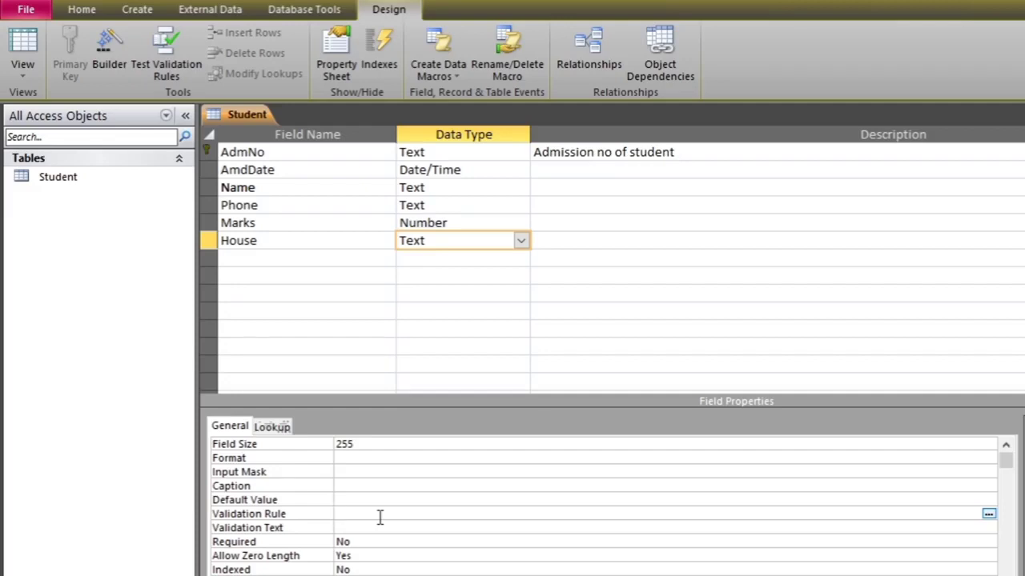
Set House's validation rule to "G*", then save and switch to Datasheet view, keeping the rule
{"action": "left_click", "coordinate": [380, 517]}
{"action": "type", "text": "\"G*\""}
{"action": "left_click", "coordinate": [23, 70]}
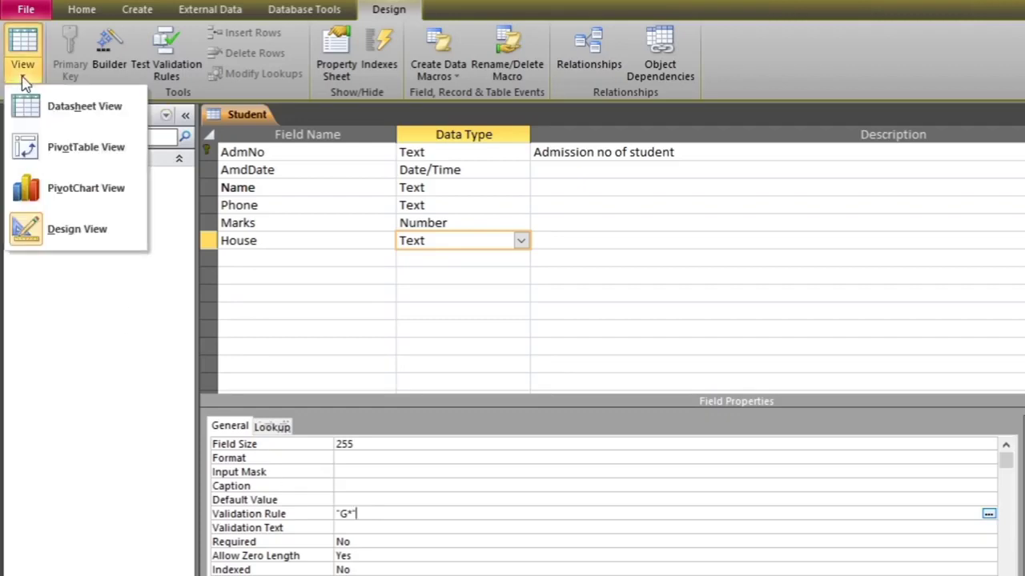
{"action": "left_click", "coordinate": [54, 109]}
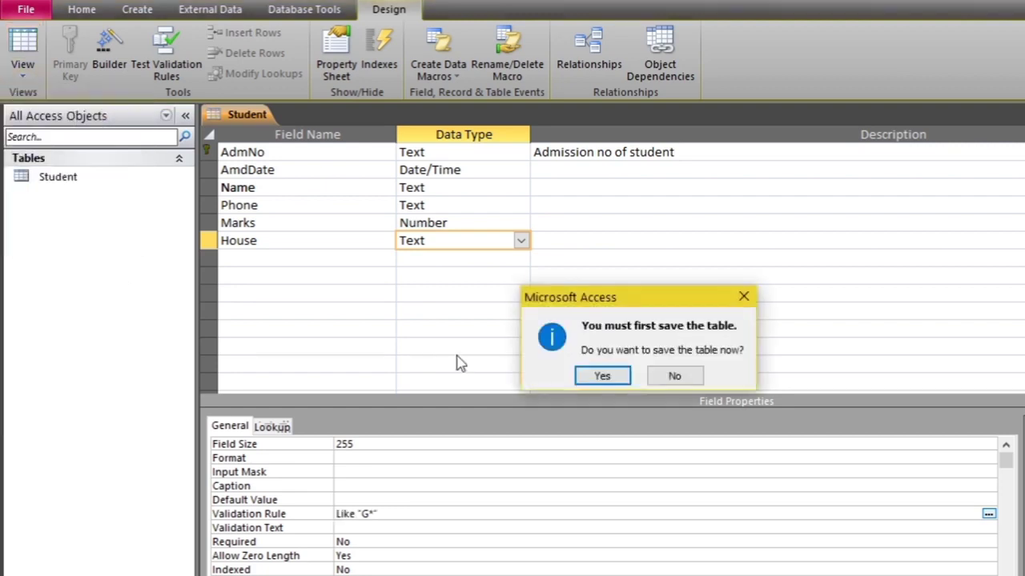
{"action": "left_click", "coordinate": [607, 382]}
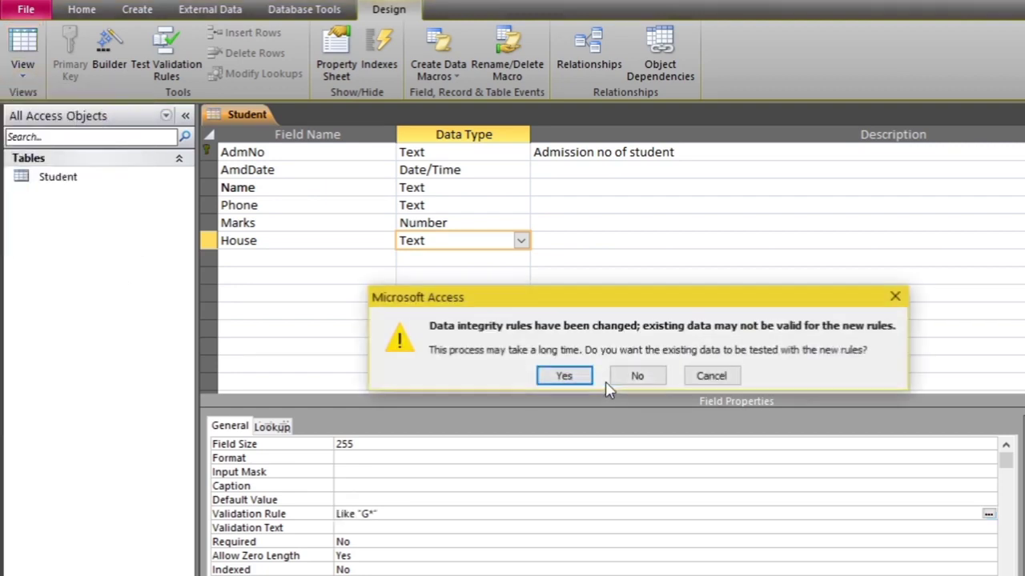
{"action": "left_click", "coordinate": [558, 388]}
{"action": "left_click", "coordinate": [563, 392]}
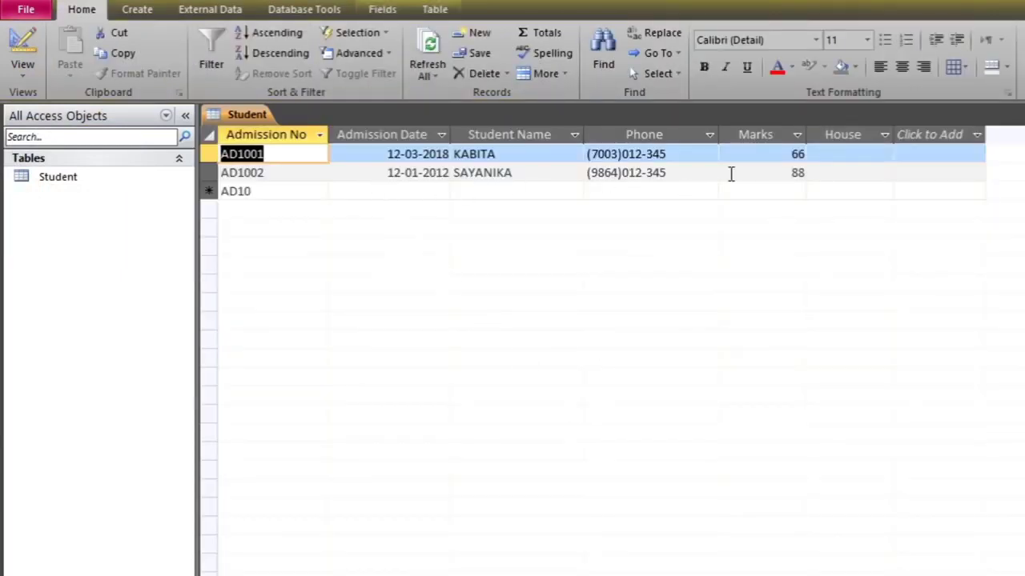
Enter Green as AD1001's House, then see Blue rejected for AD1002 and clear it
{"action": "left_click", "coordinate": [856, 154]}
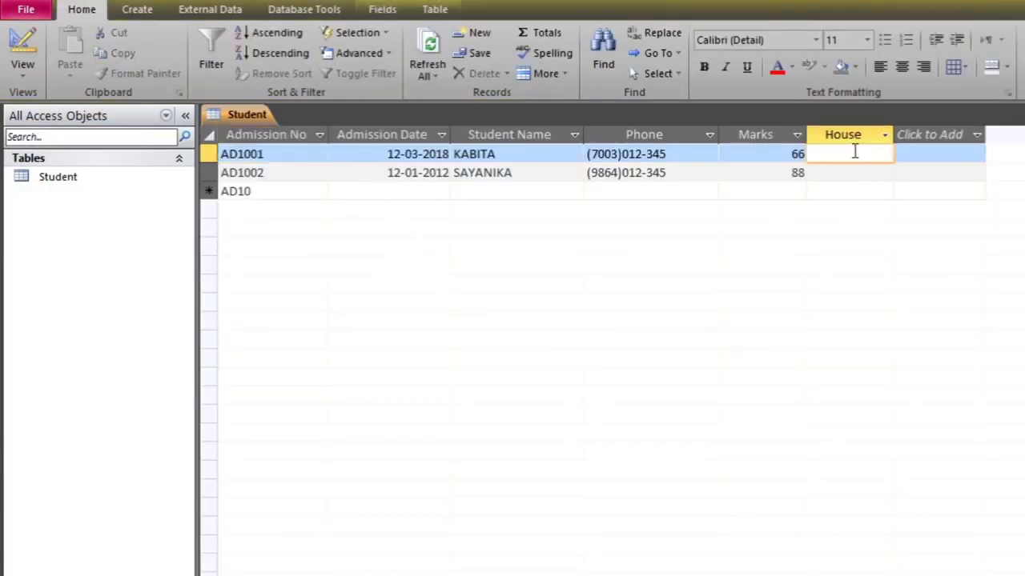
{"action": "type", "text": "Green"}
{"action": "key", "text": "Down"}
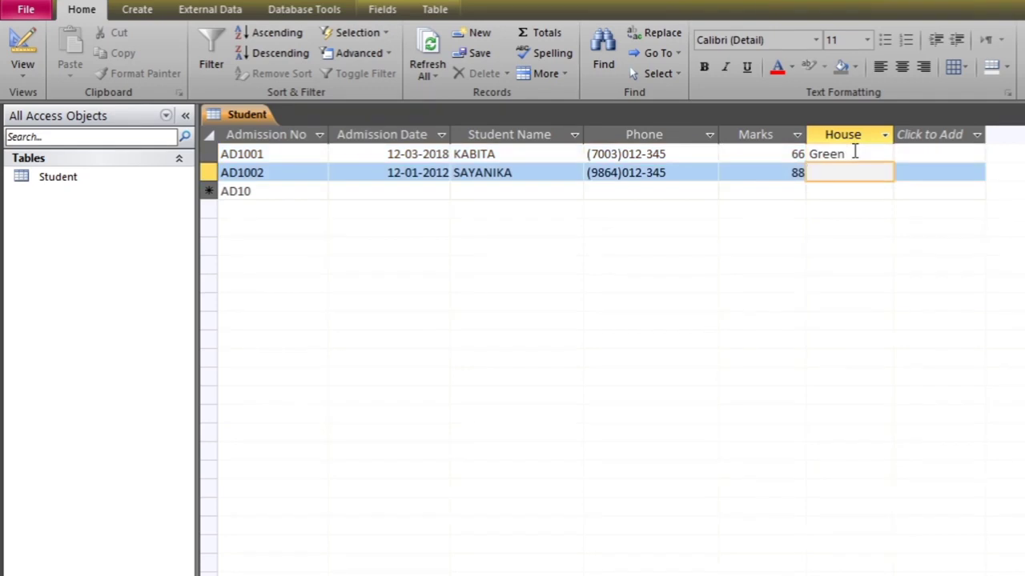
{"action": "type", "text": "Blue"}
{"action": "key", "text": "Return"}
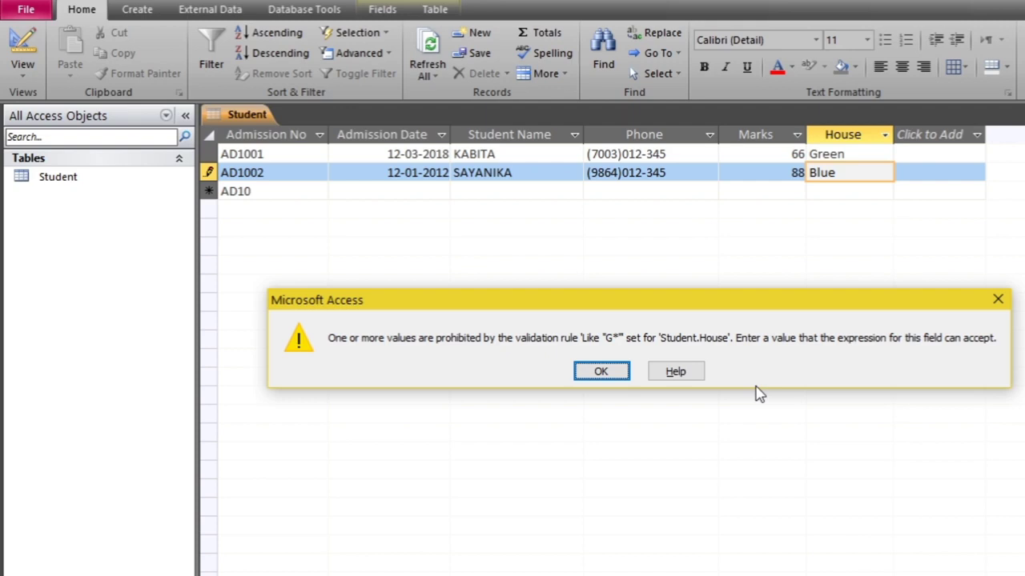
{"action": "left_click", "coordinate": [613, 372]}
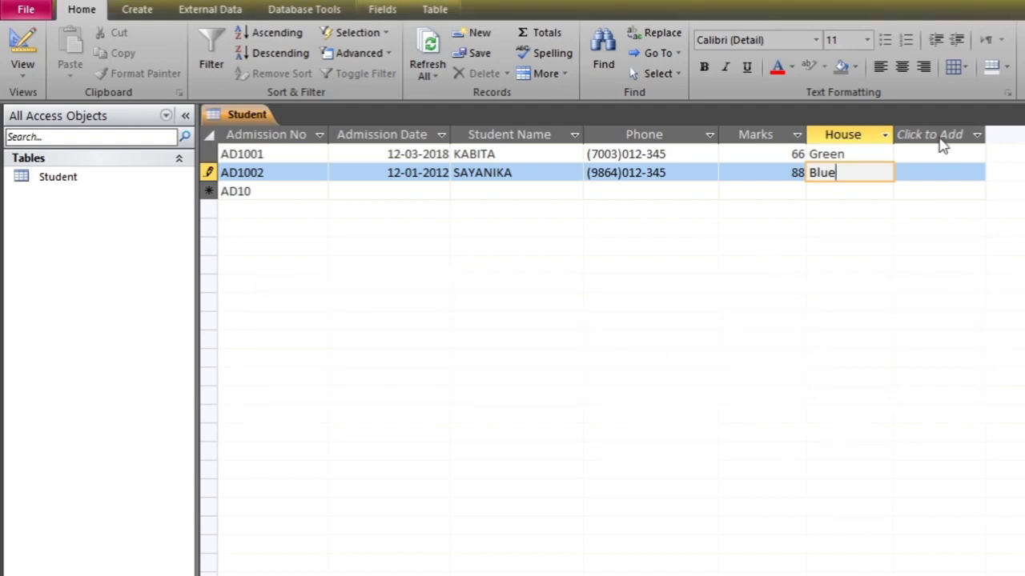
{"action": "key", "text": "BackSpace"}
{"action": "key", "text": "BackSpace"}
{"action": "key", "text": "BackSpace"}
{"action": "key", "text": "BackSpace"}
{"action": "left_click", "coordinate": [33, 81]}
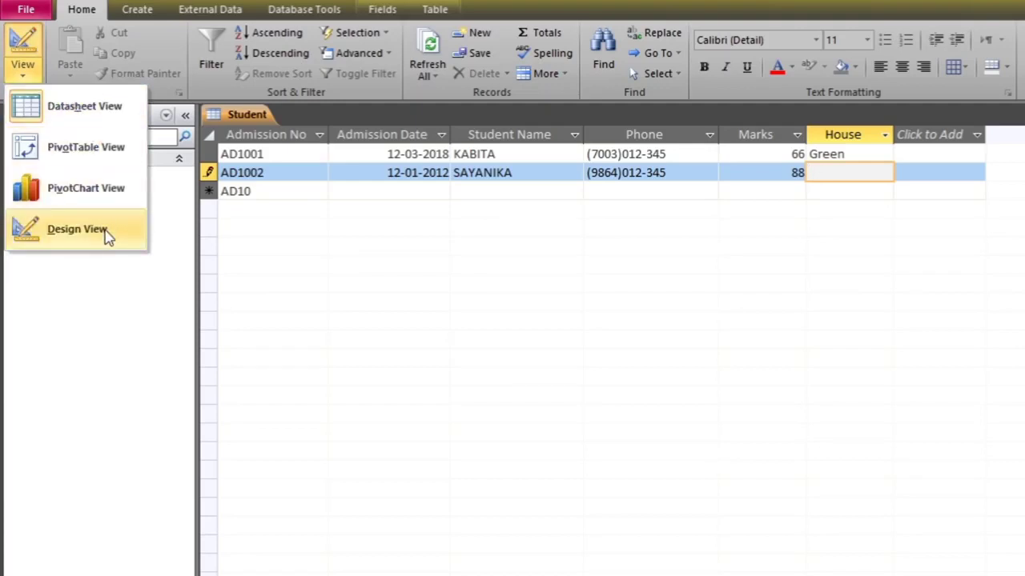
In Design view, edit the House validation rule to Like "[RGBY]*"
{"action": "left_click", "coordinate": [77, 230]}
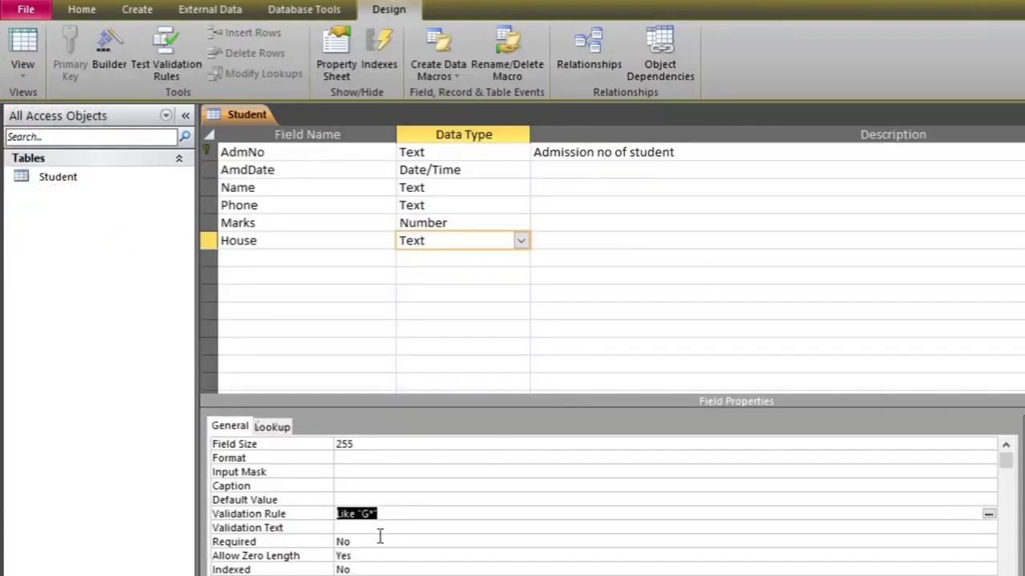
{"action": "left_click", "coordinate": [372, 514]}
{"action": "key", "text": "BackSpace"}
{"action": "type", "text": "["}
{"action": "type", "text": "RGBY"}
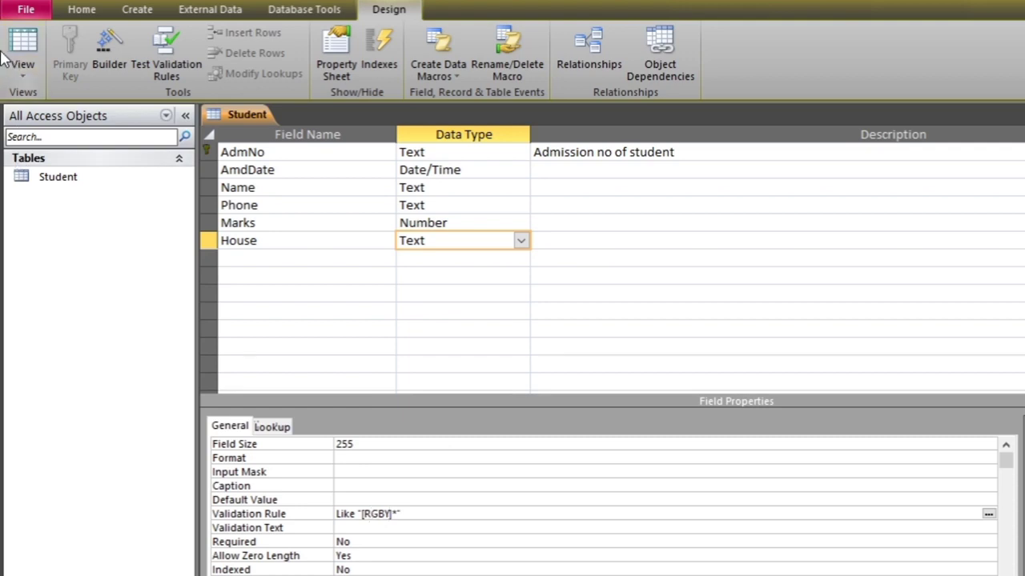
Switch to Datasheet view, saving the table and keeping the new rule
{"action": "left_click", "coordinate": [23, 72]}
{"action": "left_click", "coordinate": [78, 110]}
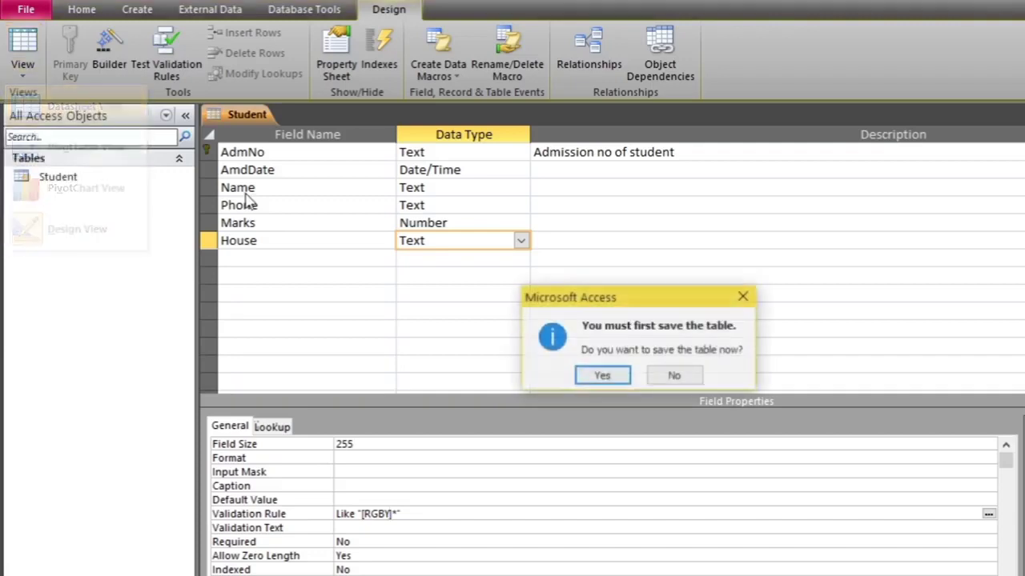
{"action": "left_click", "coordinate": [615, 378]}
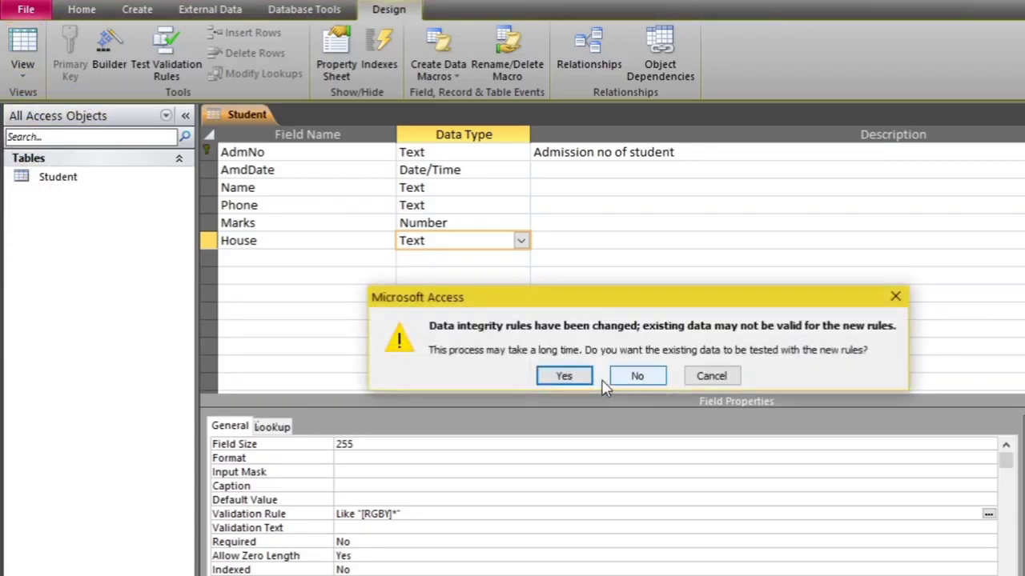
{"action": "left_click", "coordinate": [553, 378]}
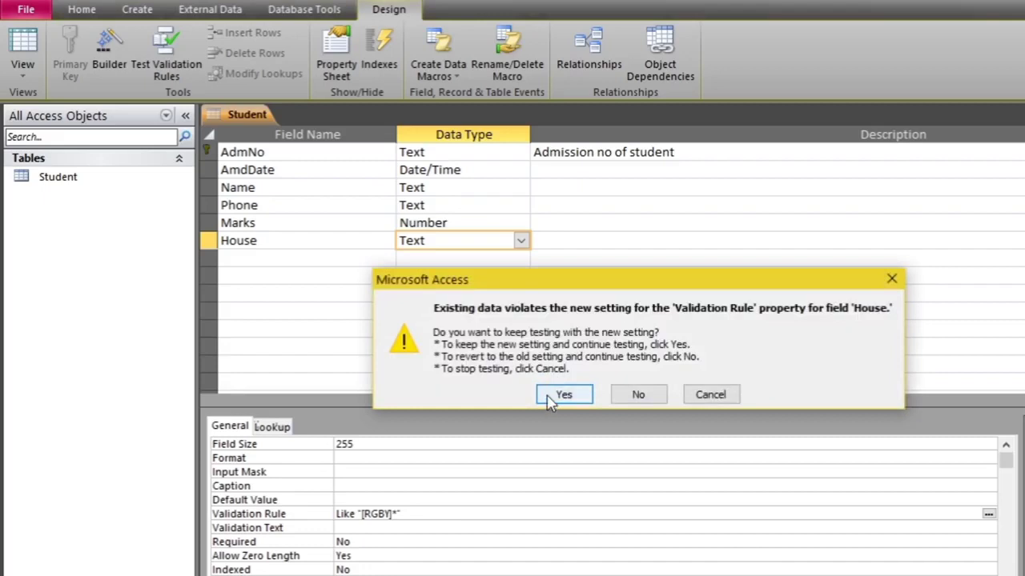
{"action": "left_click", "coordinate": [553, 396]}
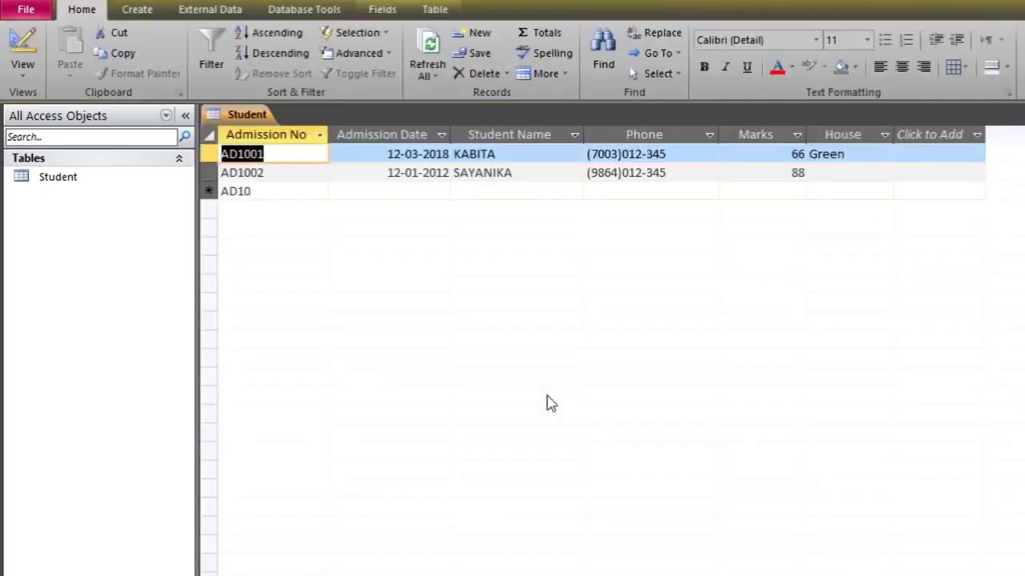
Replace AD1002's House value with Pink and see the rule reject it
{"action": "left_click", "coordinate": [843, 172]}
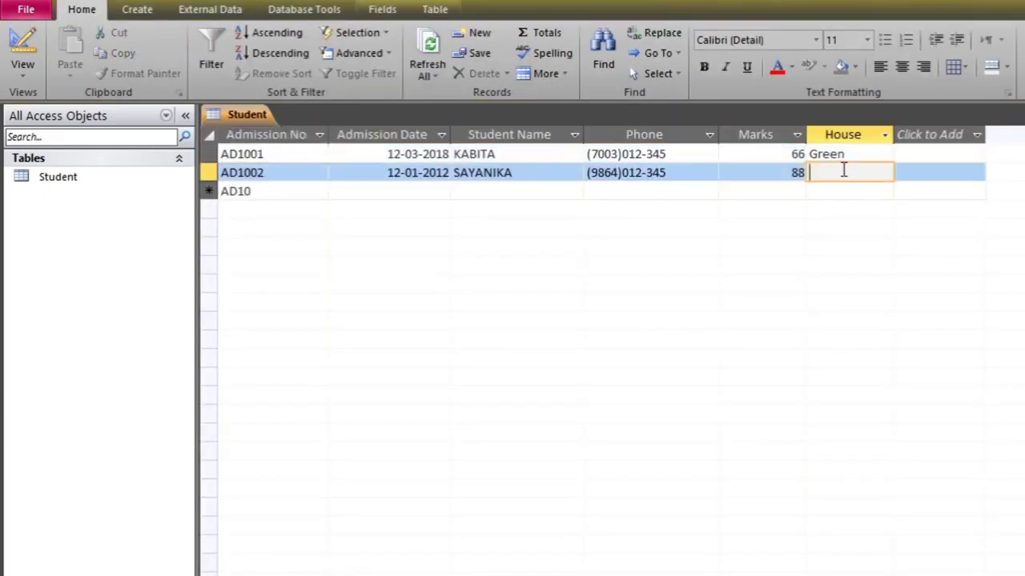
{"action": "type", "text": "Blue"}
{"action": "key", "text": "Tab"}
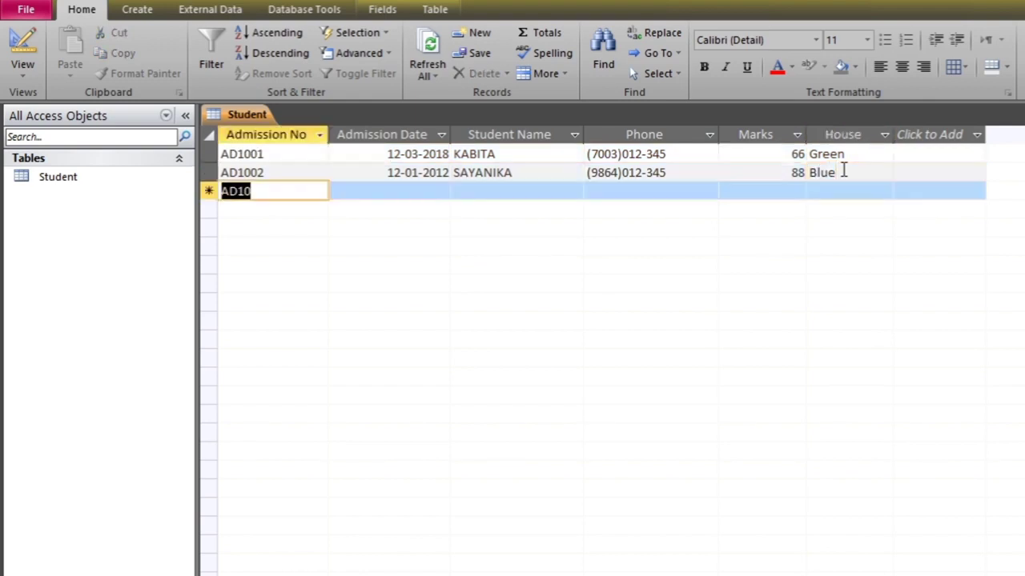
{"action": "key", "text": "shift+Tab"}
{"action": "key", "text": "BackSpace"}
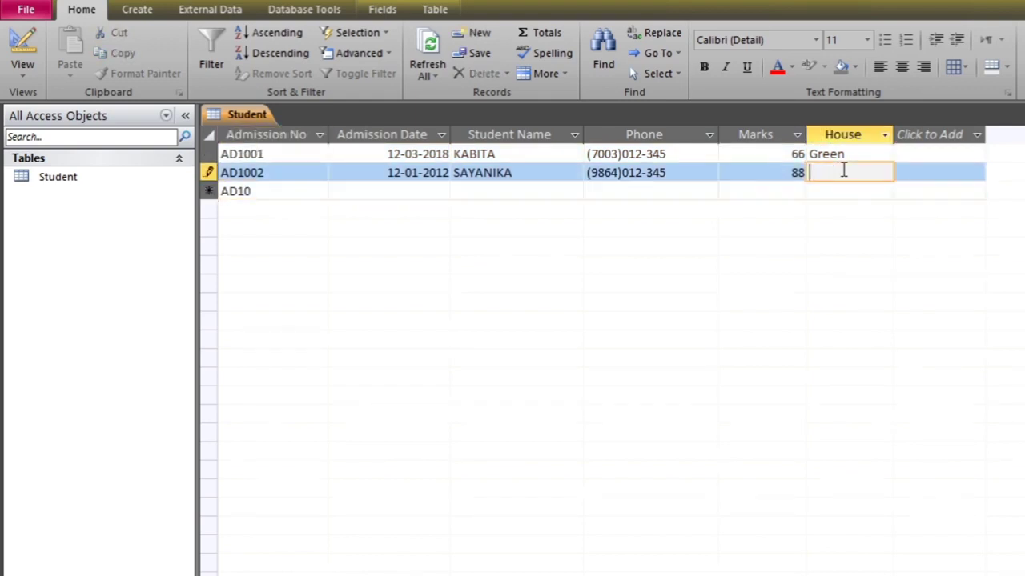
{"action": "type", "text": "Pink"}
{"action": "key", "text": "Return"}
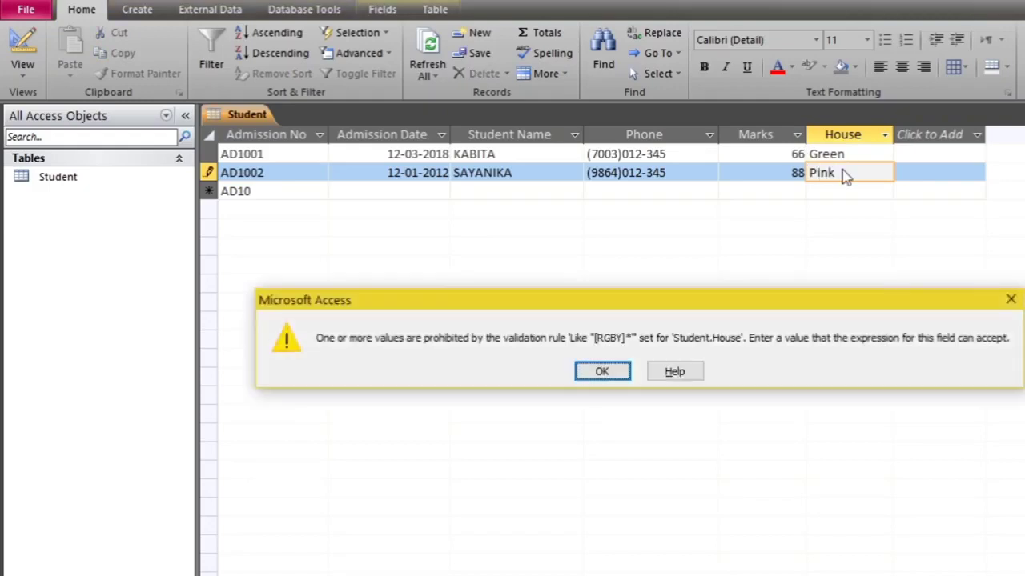
{"action": "left_click", "coordinate": [607, 373]}
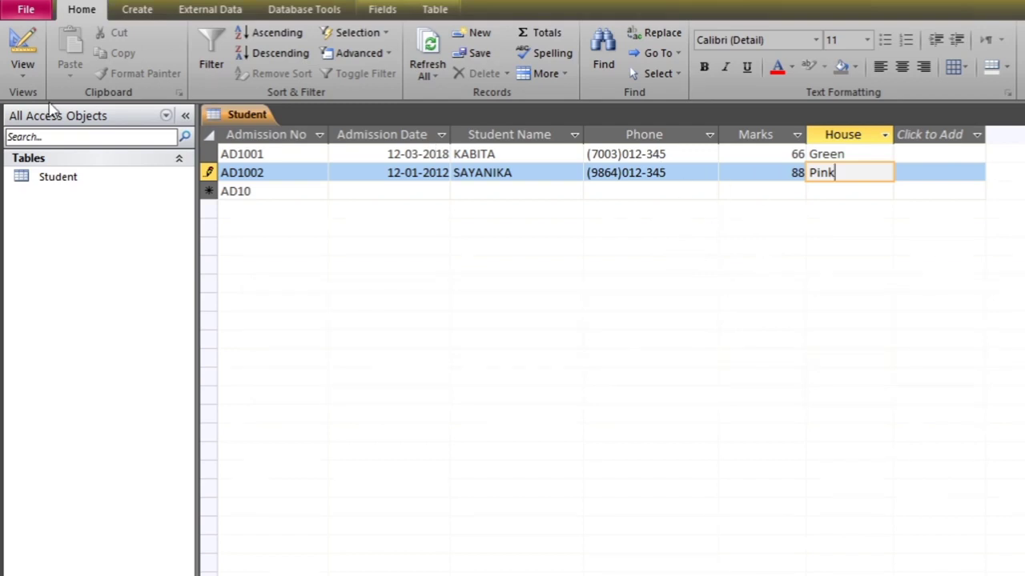
Clear the rejected Pink and set AD1002's House to Blue
{"action": "left_click", "coordinate": [35, 80]}
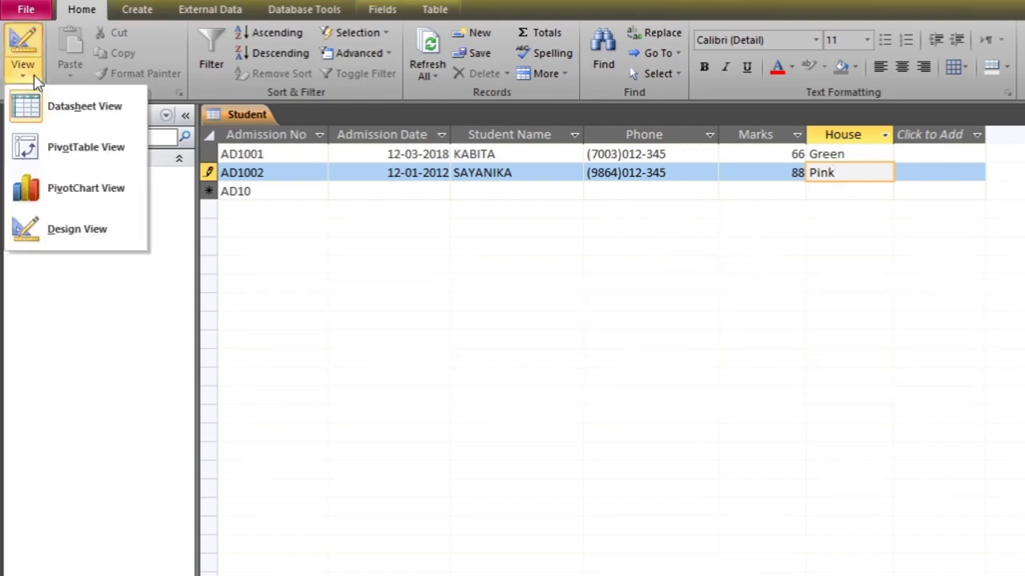
{"action": "left_click", "coordinate": [72, 231]}
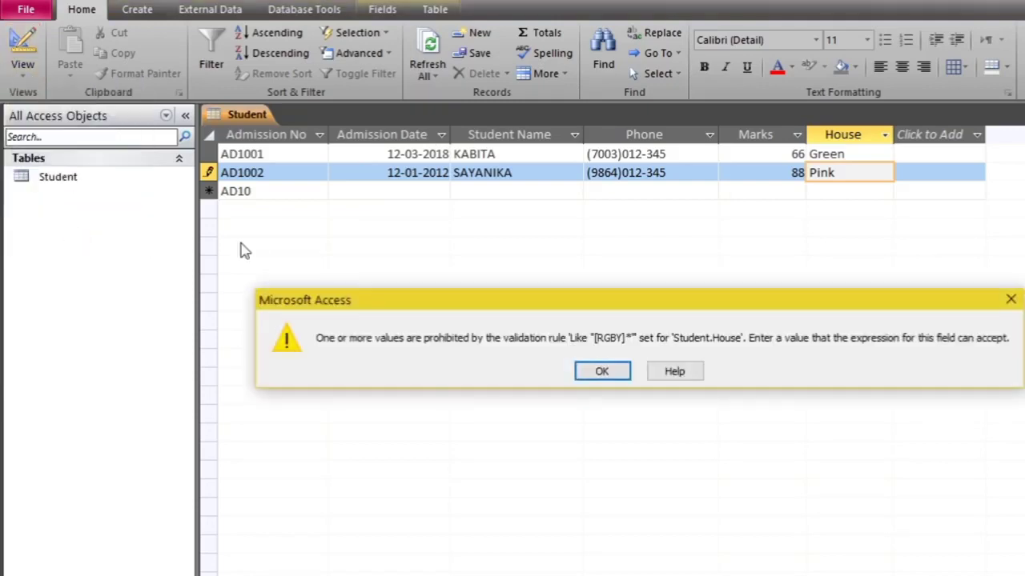
{"action": "left_click", "coordinate": [602, 371]}
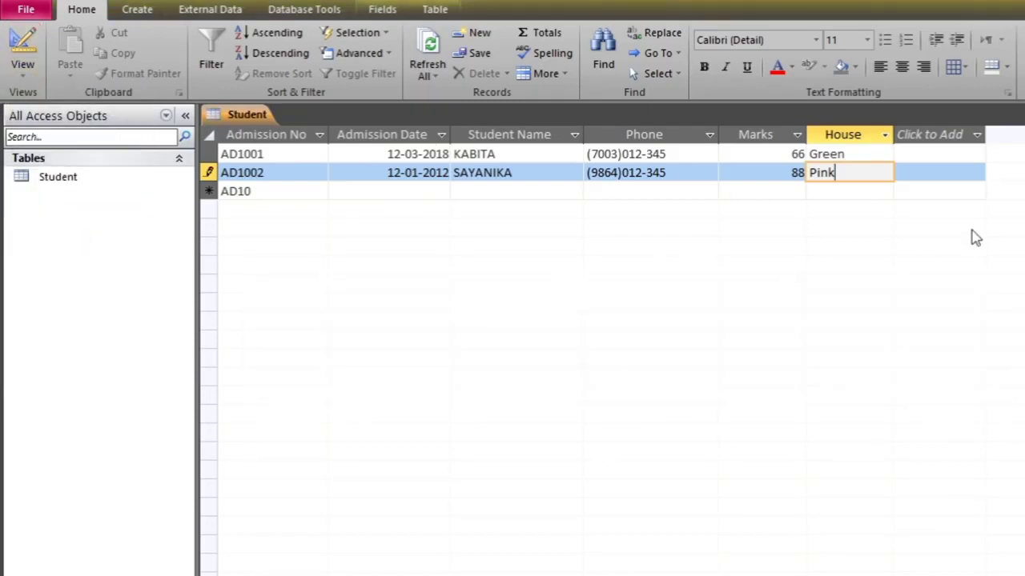
{"action": "key", "text": "BackSpace"}
{"action": "key", "text": "BackSpace"}
{"action": "key", "text": "BackSpace"}
{"action": "key", "text": "BackSpace"}
{"action": "type", "text": "Blue"}
{"action": "key", "text": "Tab"}
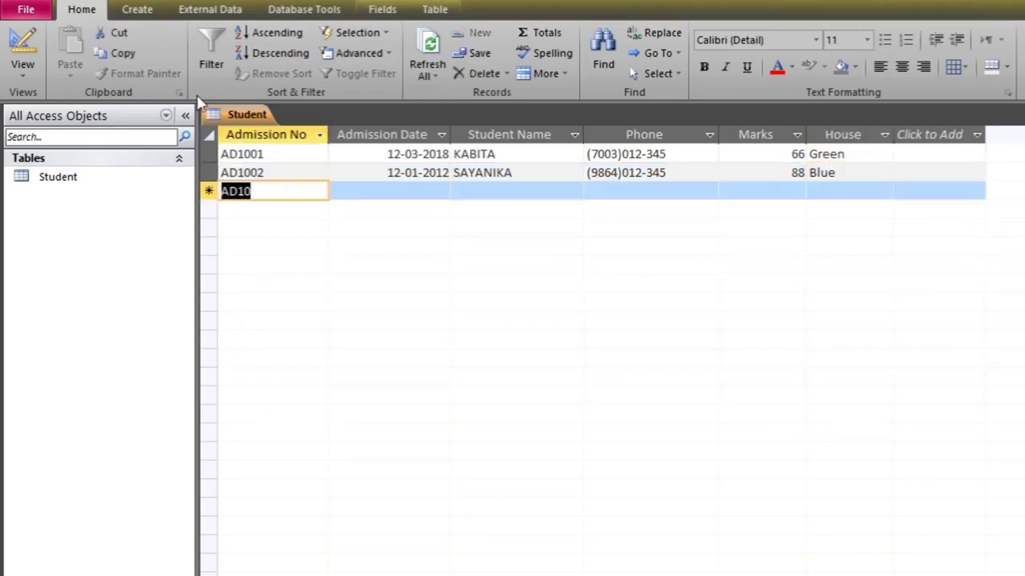
{"action": "left_click", "coordinate": [23, 70]}
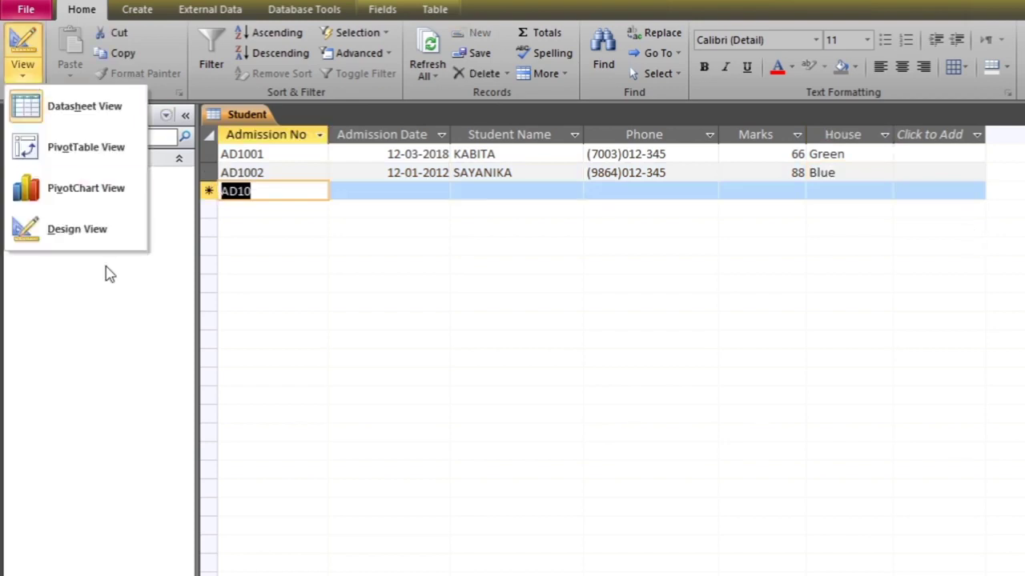
In Design view, create Hobby as a Text field after House, validated by like "*ing"
{"action": "left_click", "coordinate": [84, 231]}
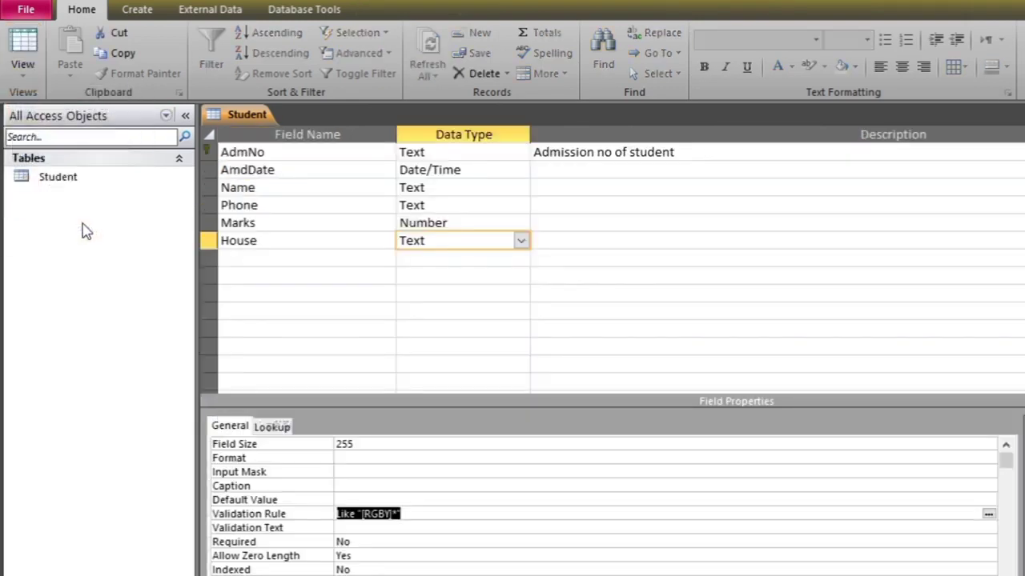
{"action": "left_click", "coordinate": [278, 263]}
{"action": "type", "text": "Ho"}
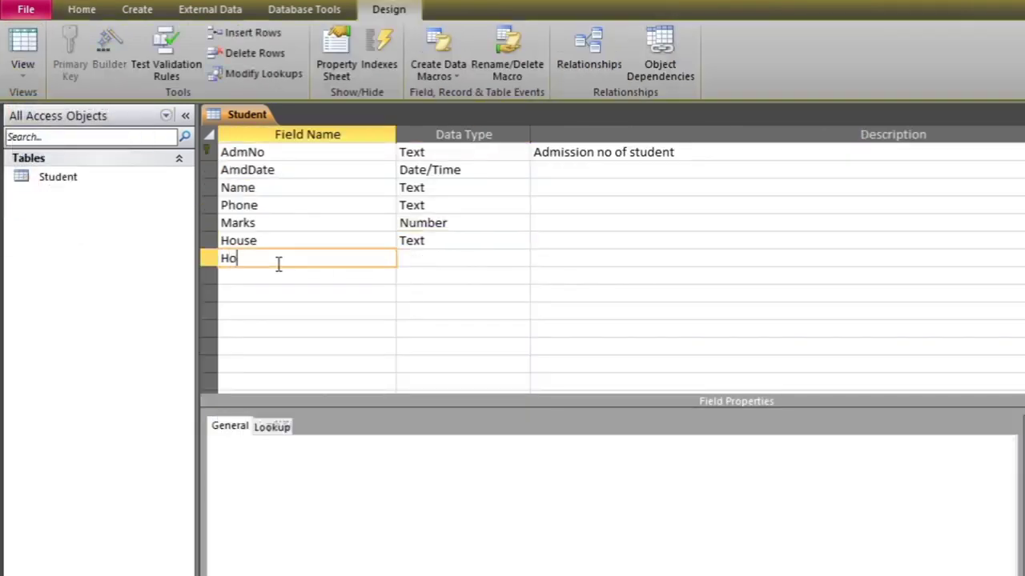
{"action": "type", "text": "bby"}
{"action": "left_click", "coordinate": [453, 252]}
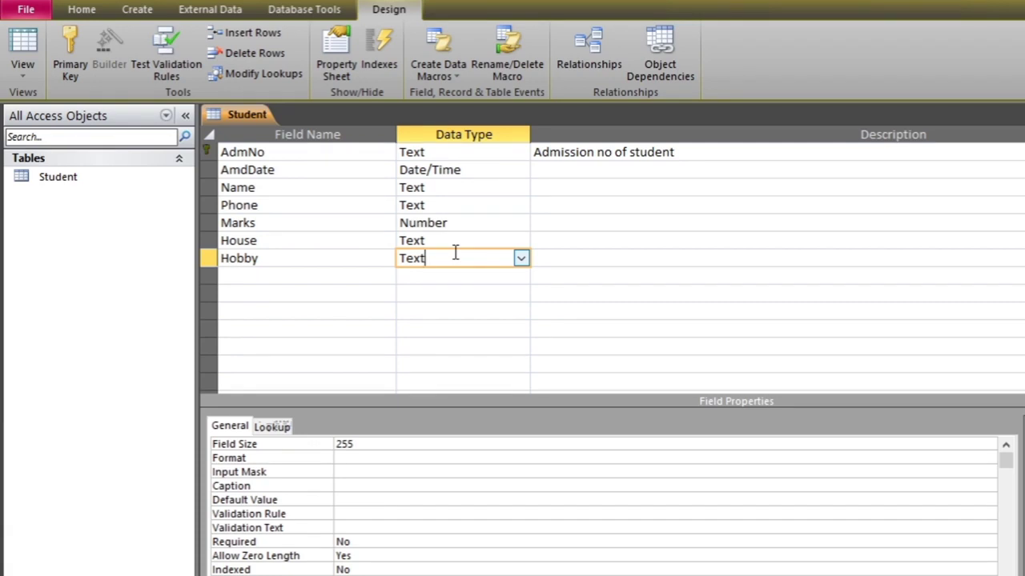
{"action": "left_click", "coordinate": [377, 523]}
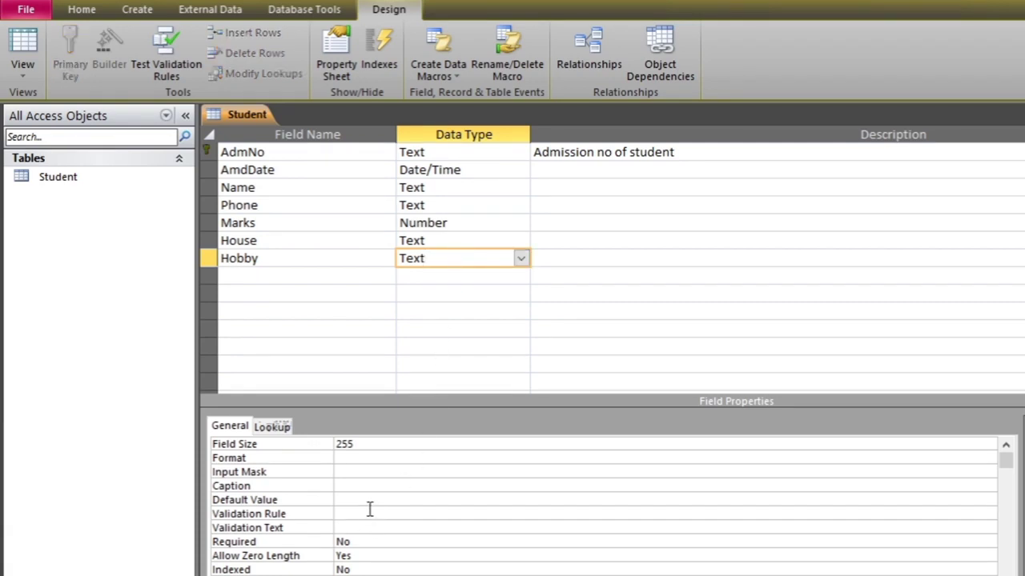
{"action": "left_click", "coordinate": [370, 509]}
{"action": "type", "text": "like \"*ing\""}
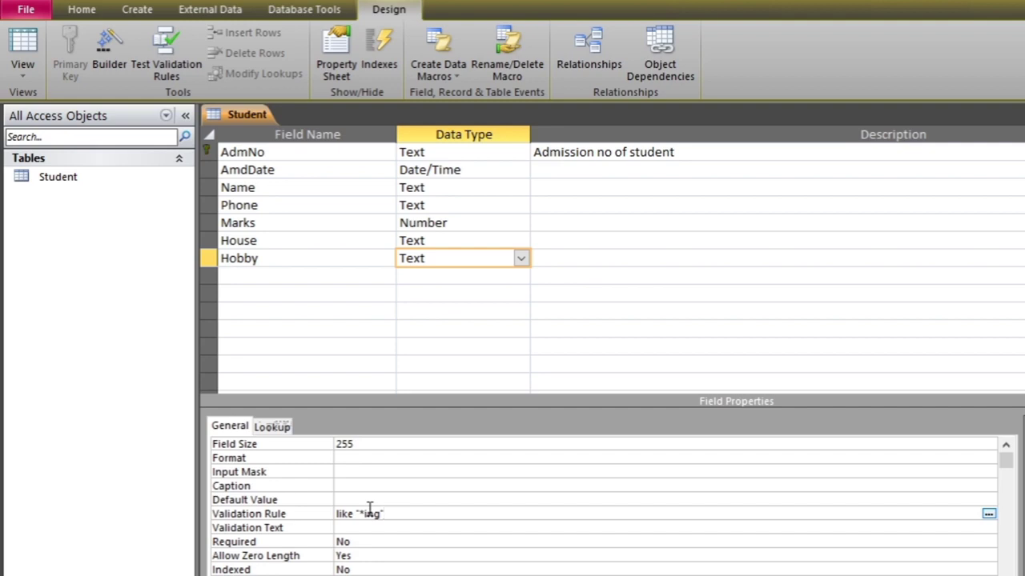
Switch to Datasheet View, saving the table and testing existing data against the Hobby rule
{"action": "left_click", "coordinate": [23, 76]}
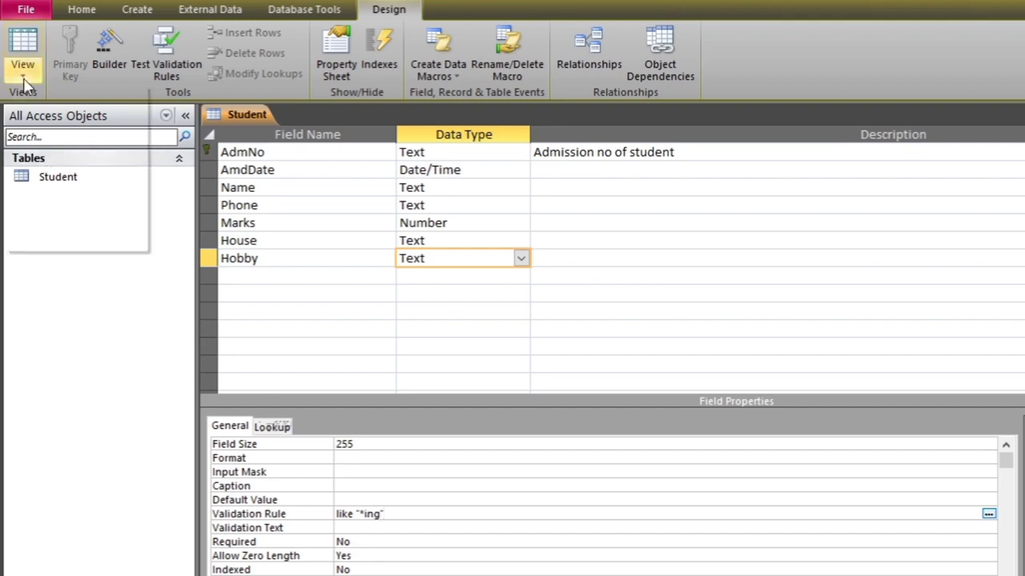
{"action": "left_click", "coordinate": [68, 108]}
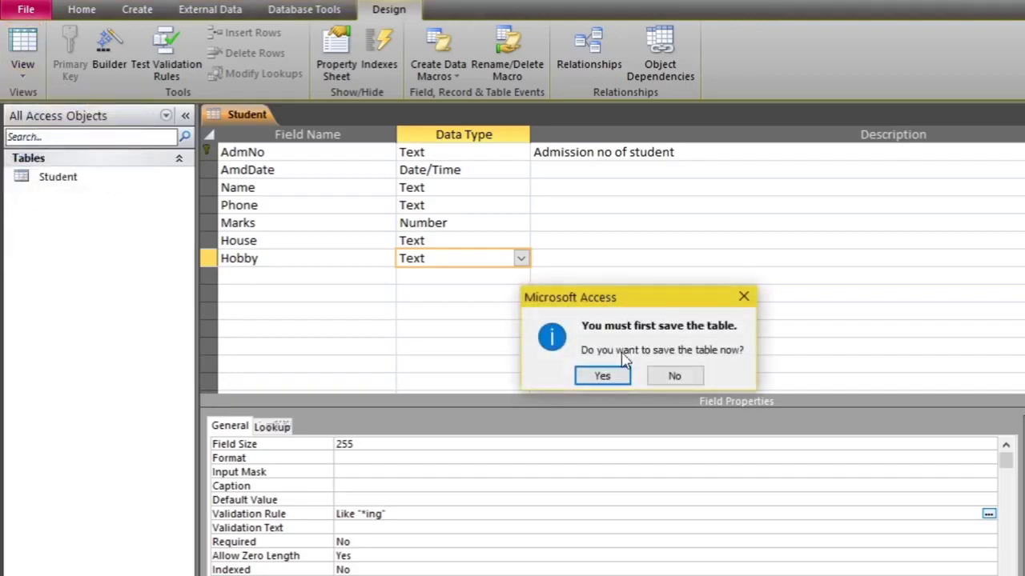
{"action": "left_click", "coordinate": [608, 383]}
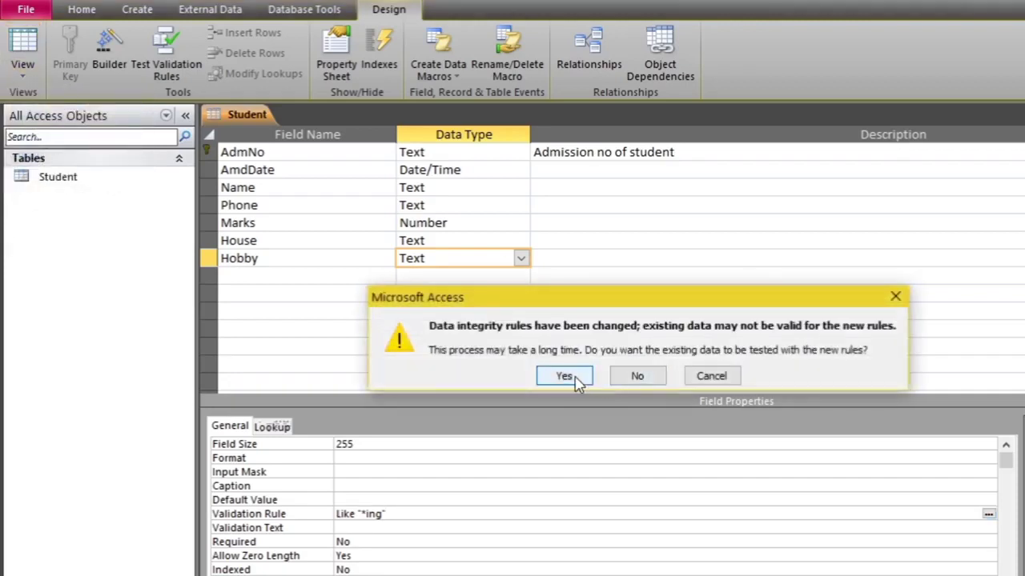
{"action": "left_click", "coordinate": [565, 379]}
{"action": "left_click", "coordinate": [581, 393]}
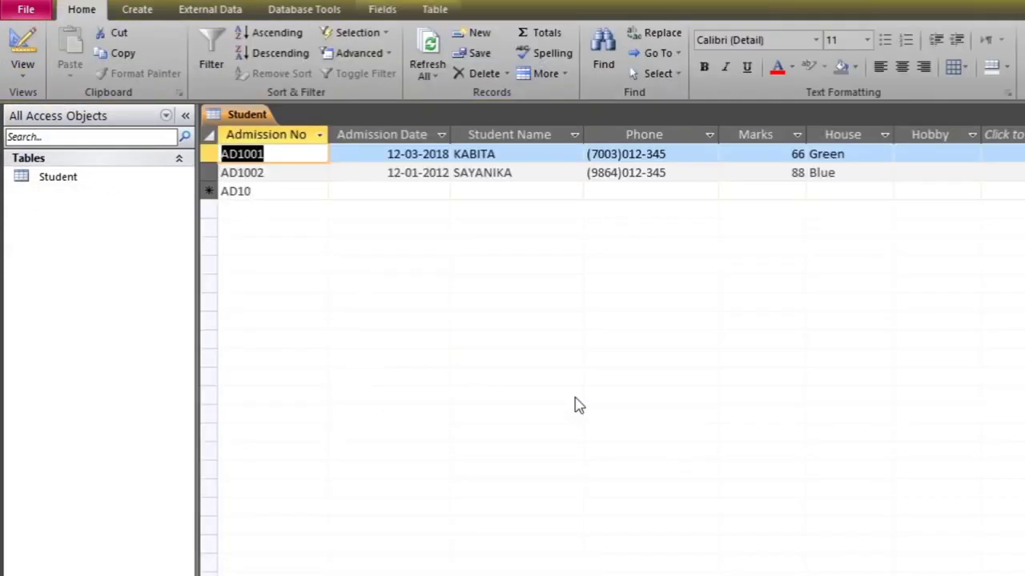
Enter Talking as AD1001's Hobby and Sing as AD1002's Hobby
{"action": "left_click", "coordinate": [929, 155]}
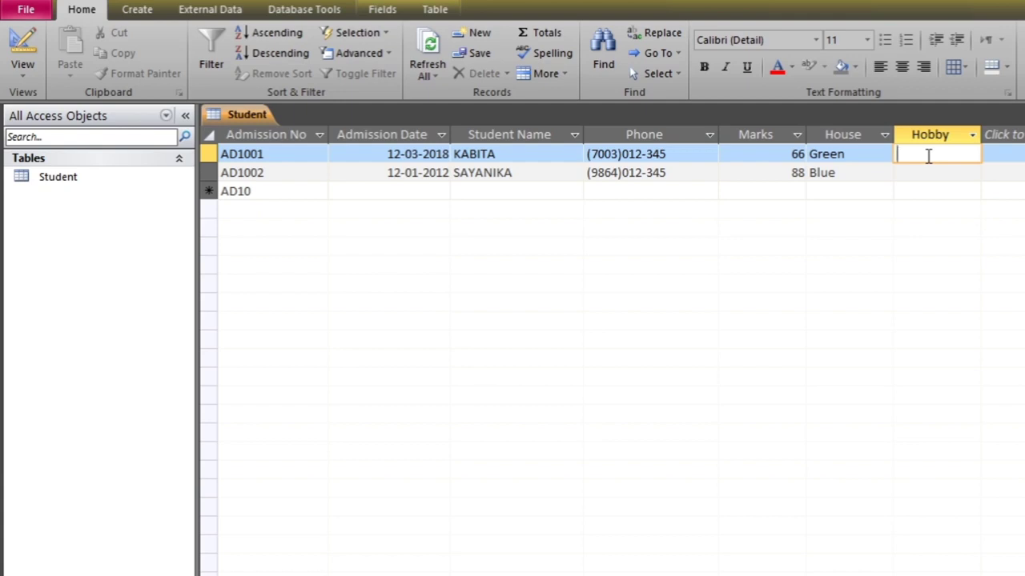
{"action": "type", "text": "Talking"}
{"action": "key", "text": "Tab"}
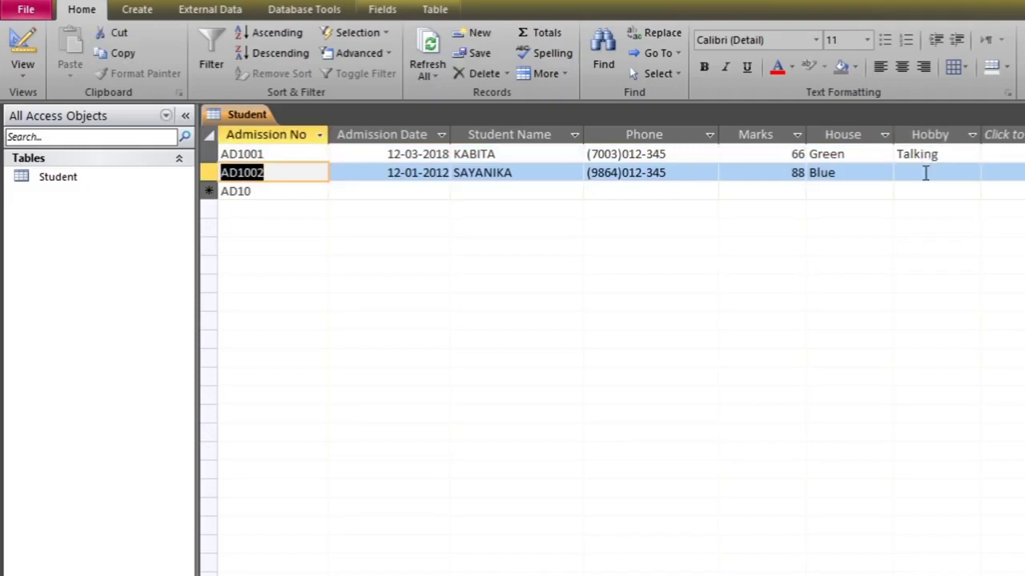
{"action": "left_click", "coordinate": [923, 176]}
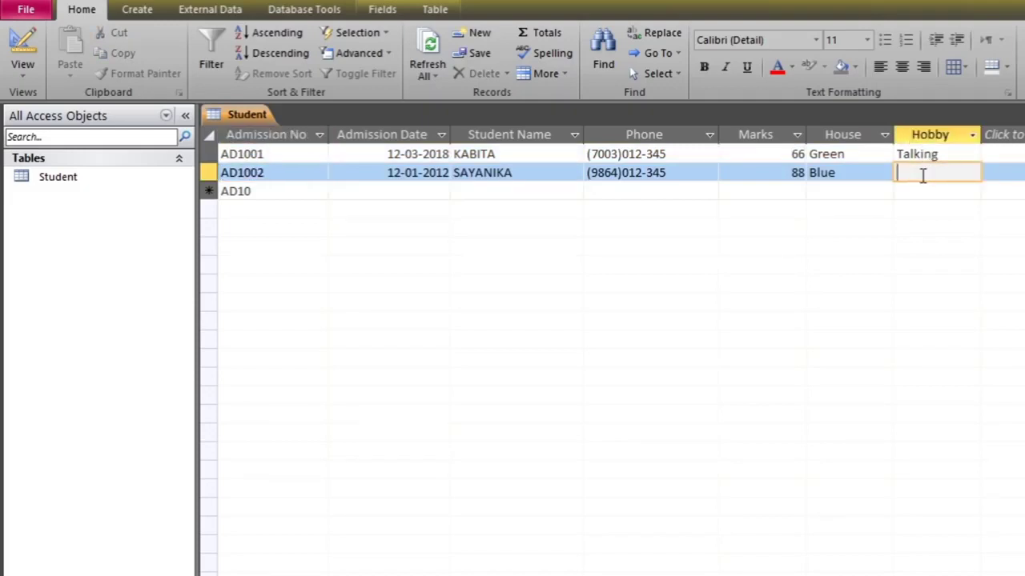
{"action": "type", "text": "Sing"}
{"action": "key", "text": "Tab"}
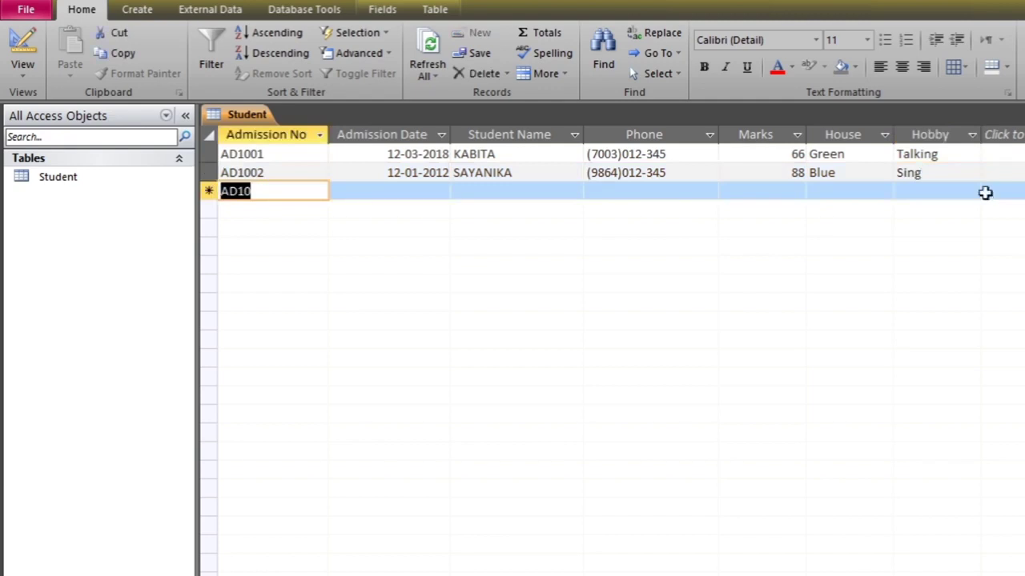
Replace AD1002's Hobby with Dance and see the rule reject it
{"action": "double_click", "coordinate": [916, 174]}
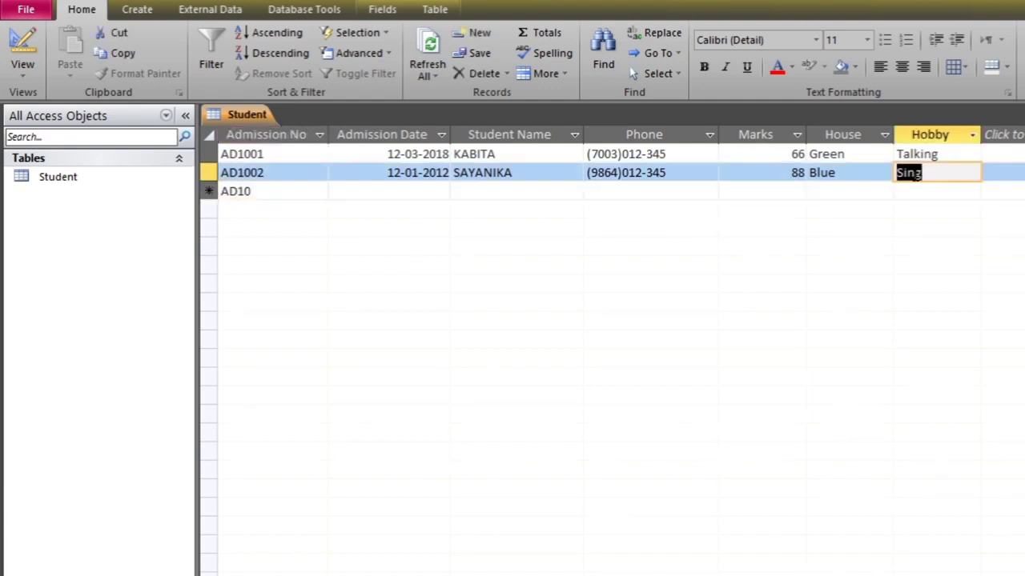
{"action": "type", "text": "Dance"}
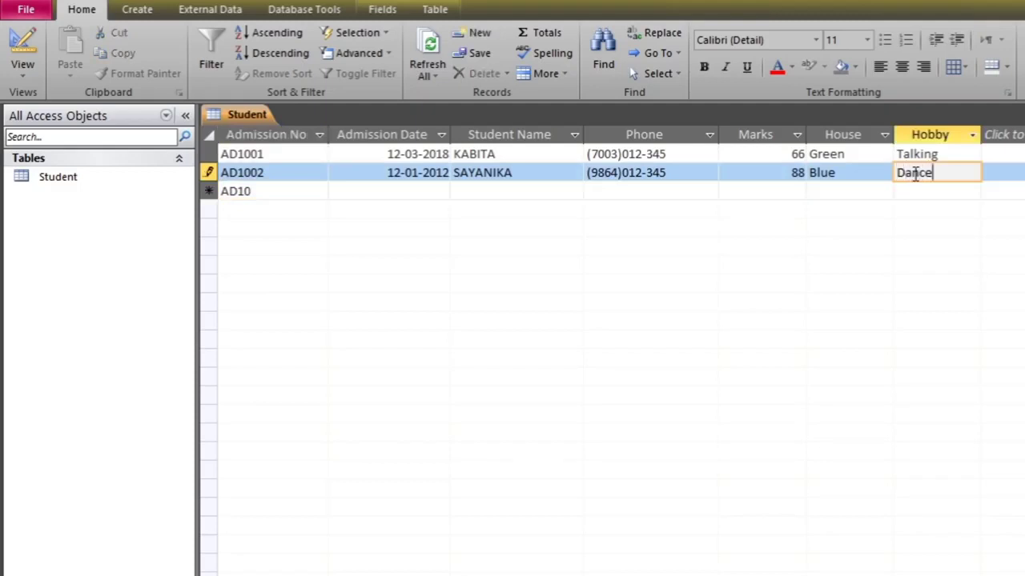
{"action": "key", "text": "Return"}
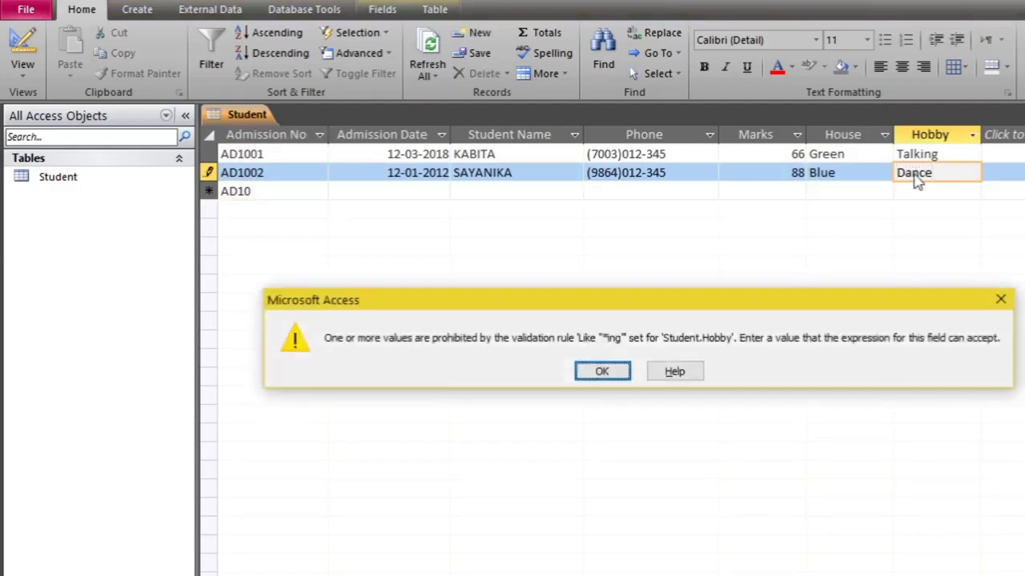
Dismiss the error and extend Dance to Dancing so AD1002's Hobby passes the rule
{"action": "left_click", "coordinate": [595, 373]}
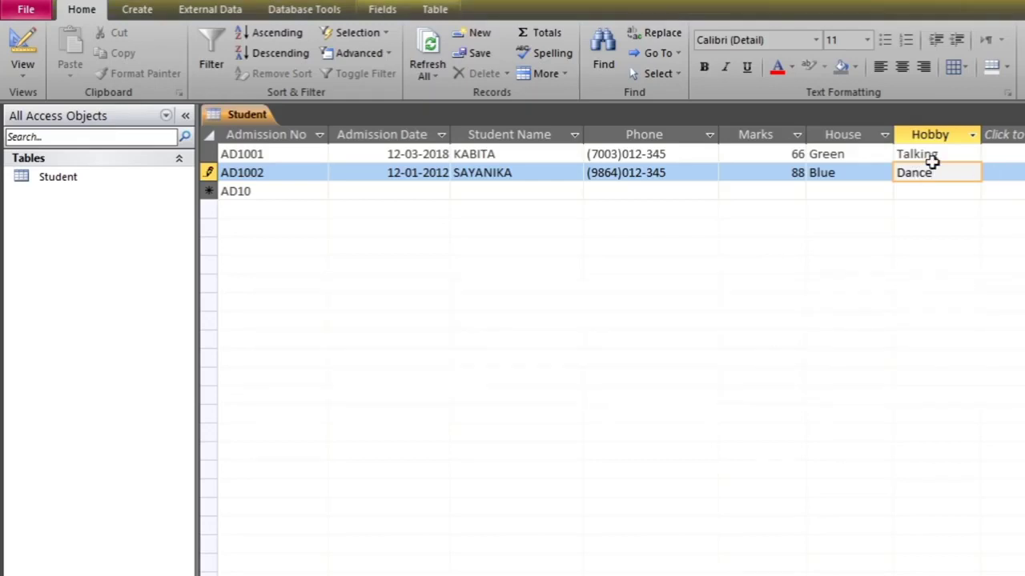
{"action": "type", "text": "ing"}
{"action": "left_click", "coordinate": [932, 192]}
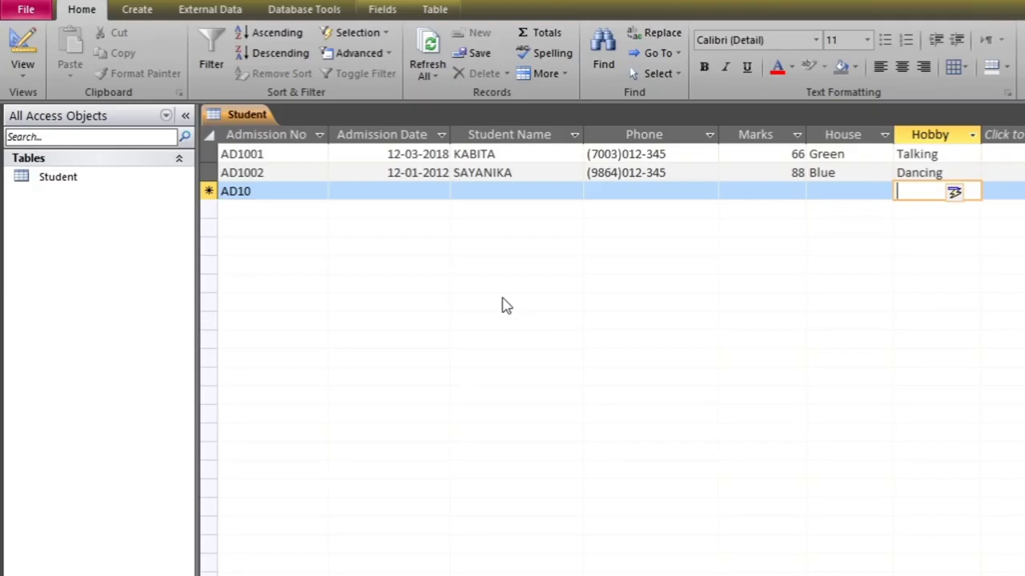
Enter 13-Mar-17 as the new record's Admission Date
{"action": "left_click", "coordinate": [398, 194]}
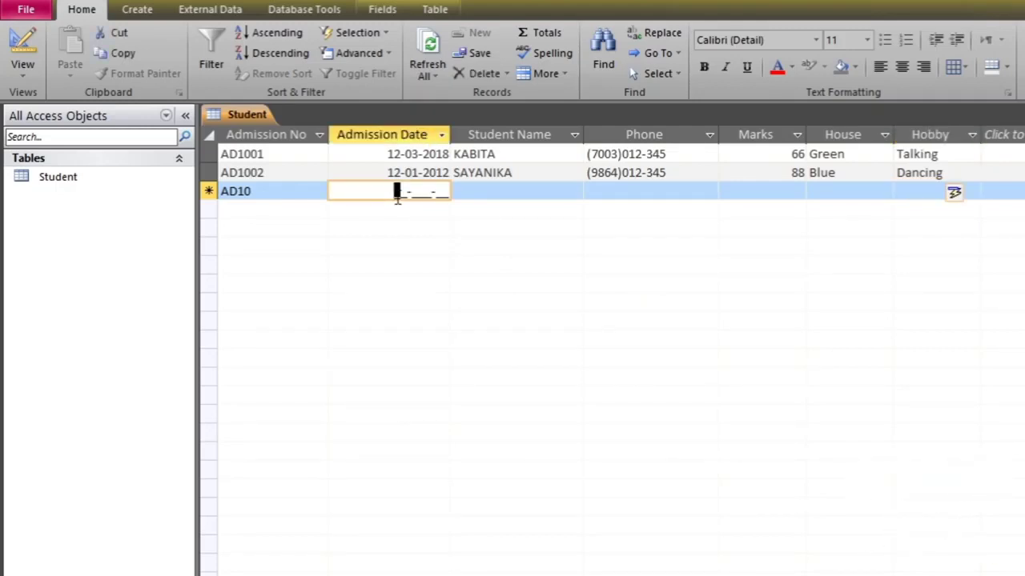
{"action": "type", "text": "13-"}
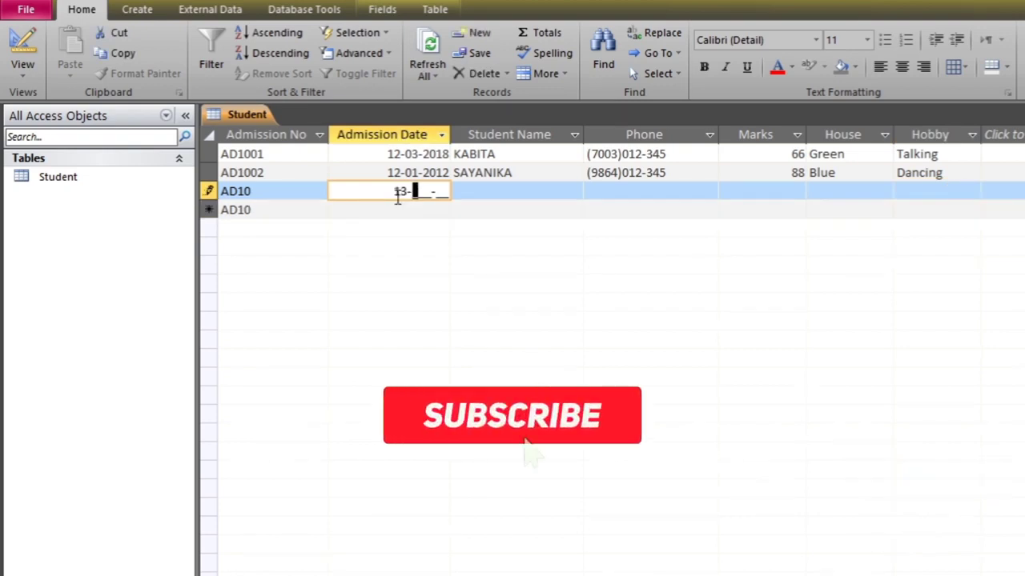
{"action": "type", "text": "Mar-"}
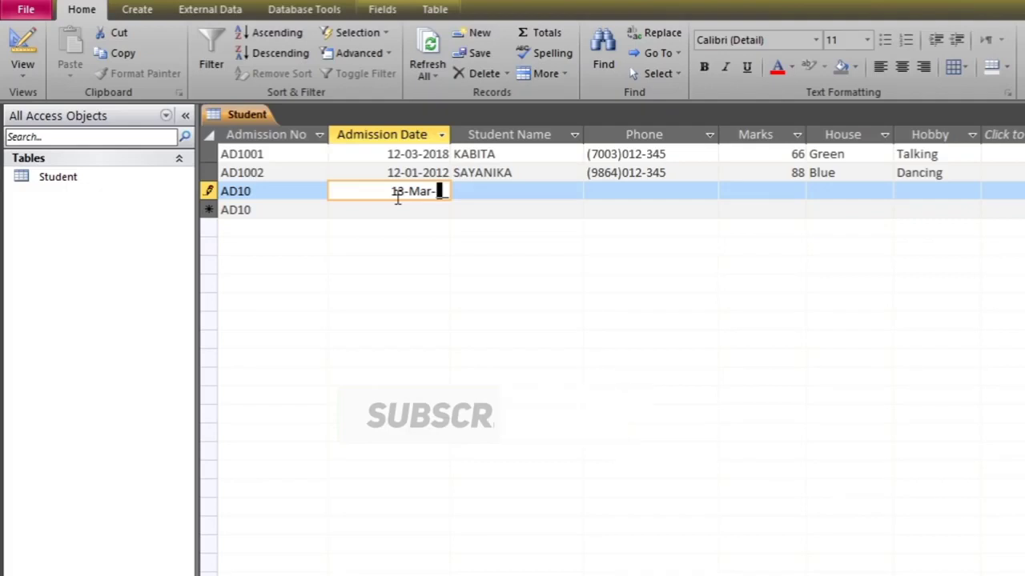
{"action": "type", "text": "17"}
{"action": "key", "text": "Tab"}
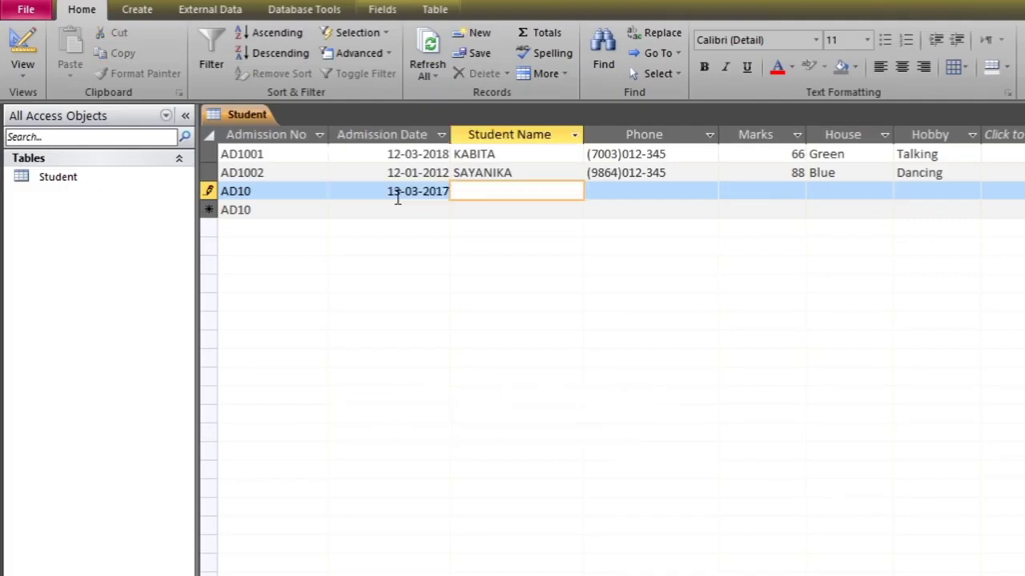